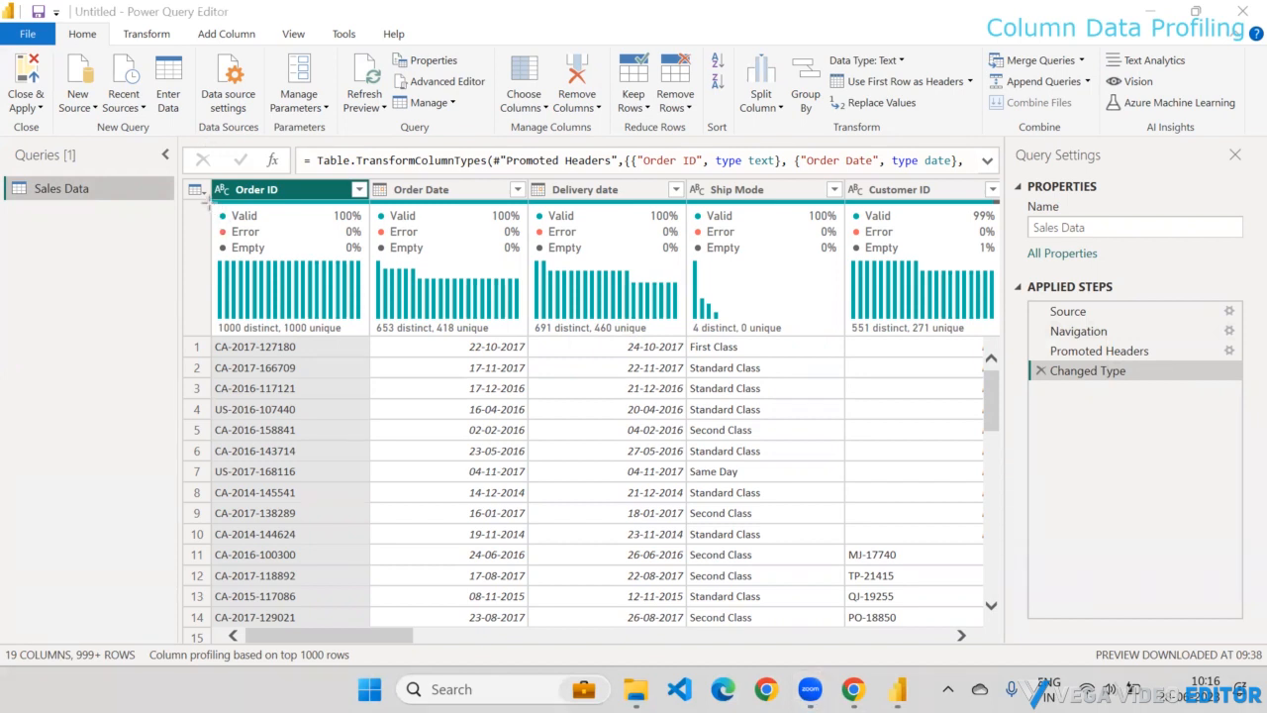
Turn off the column distribution, column profile and column quality previews for the Sales Data query.
mouse_move(210, 203)
left_mouse_down()
mouse_move(248, 306)
mouse_move(297, 327)
mouse_move(1000, 338)
left_mouse_up()
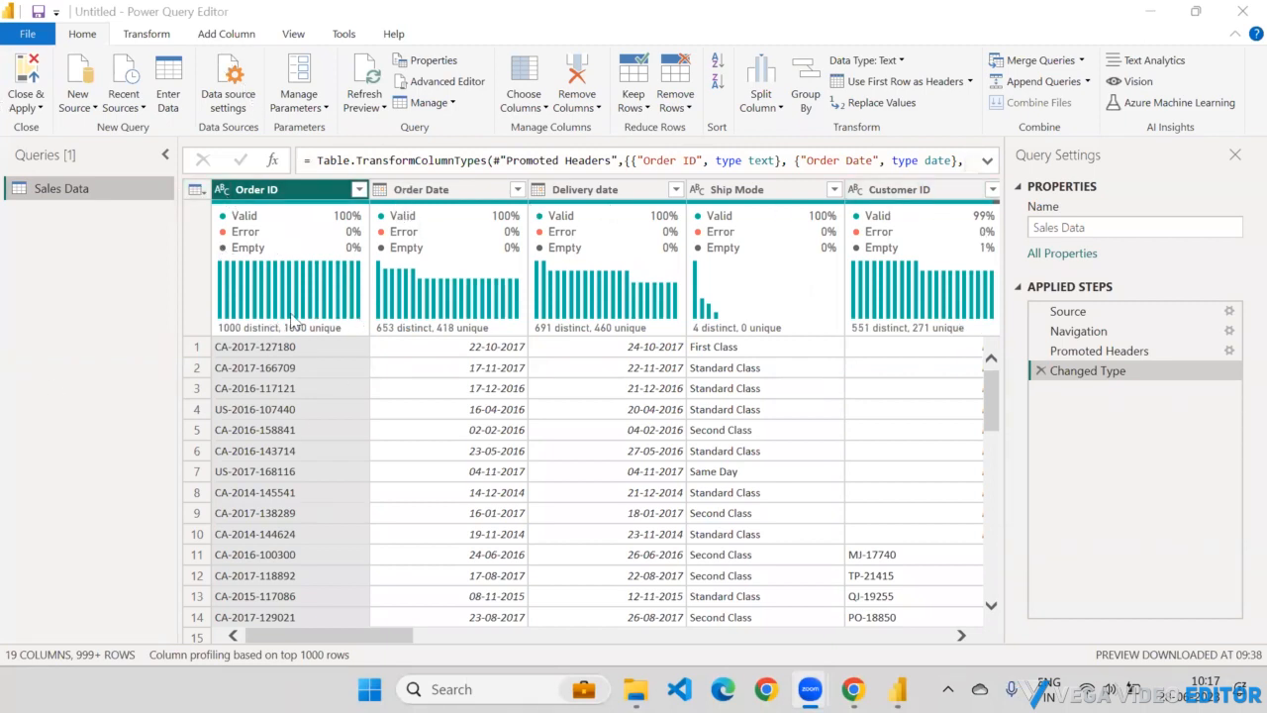
left_click(291, 36)
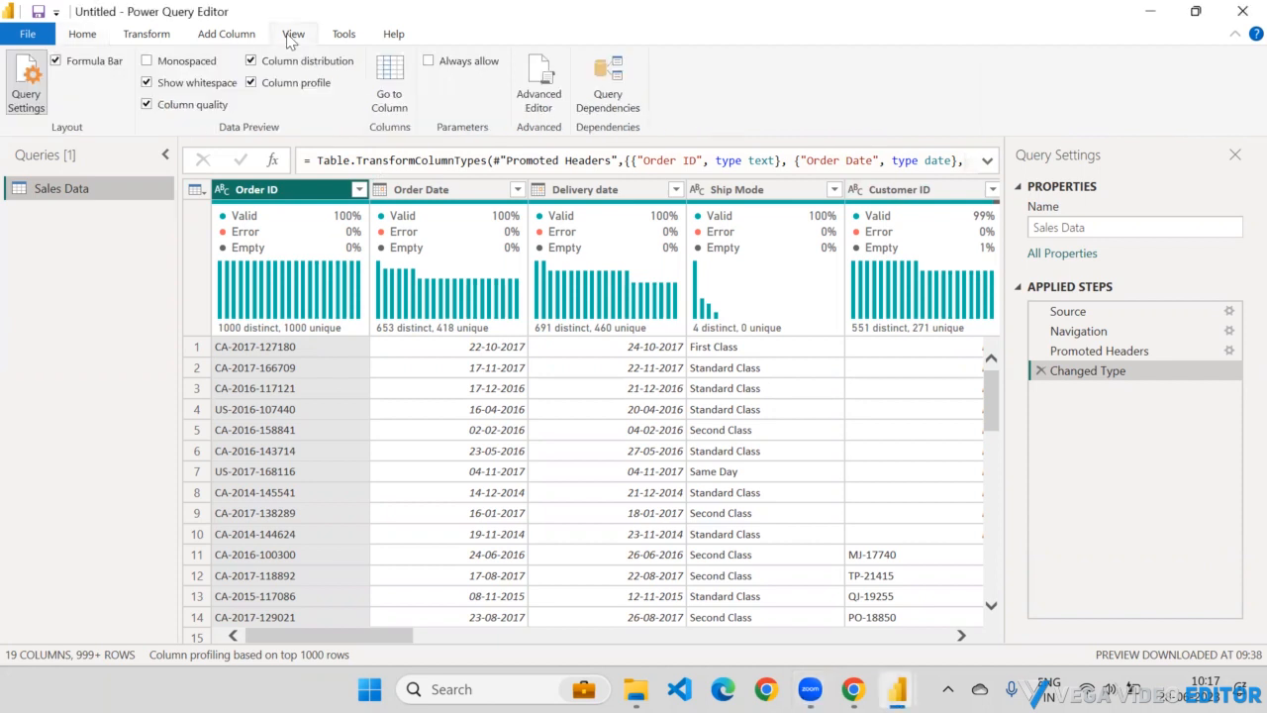
left_click(250, 62)
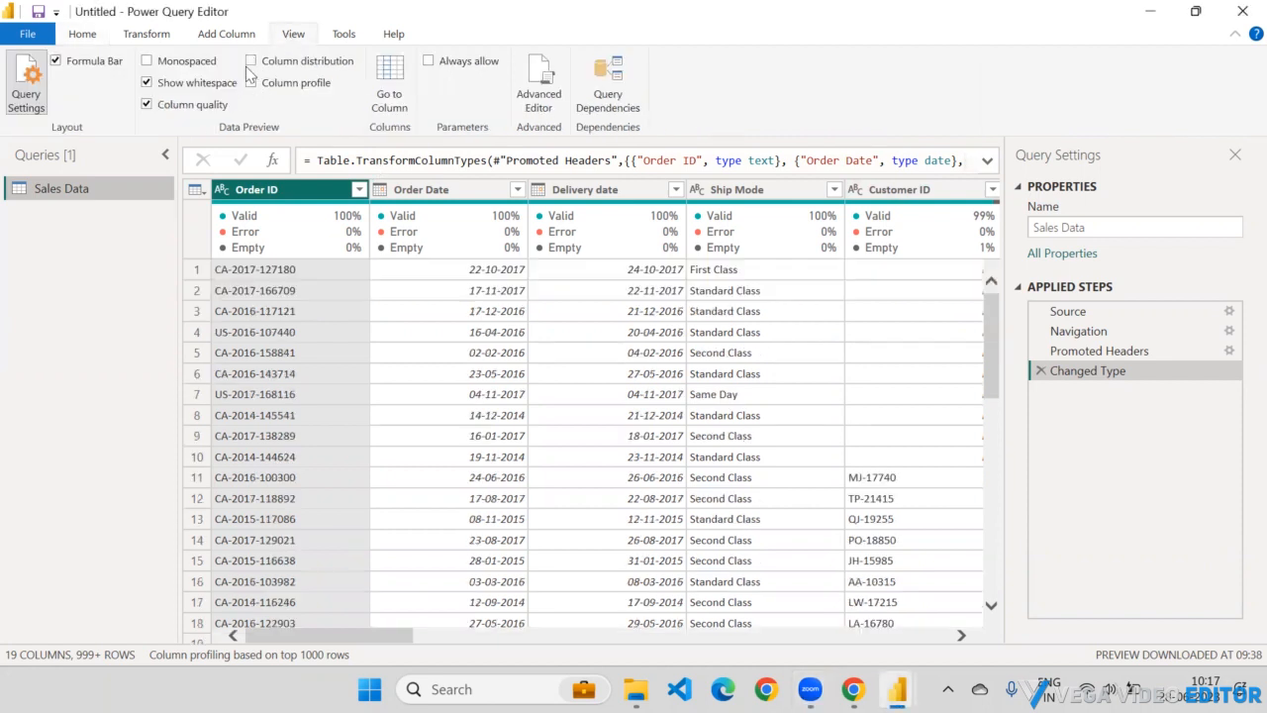
left_click(148, 104)
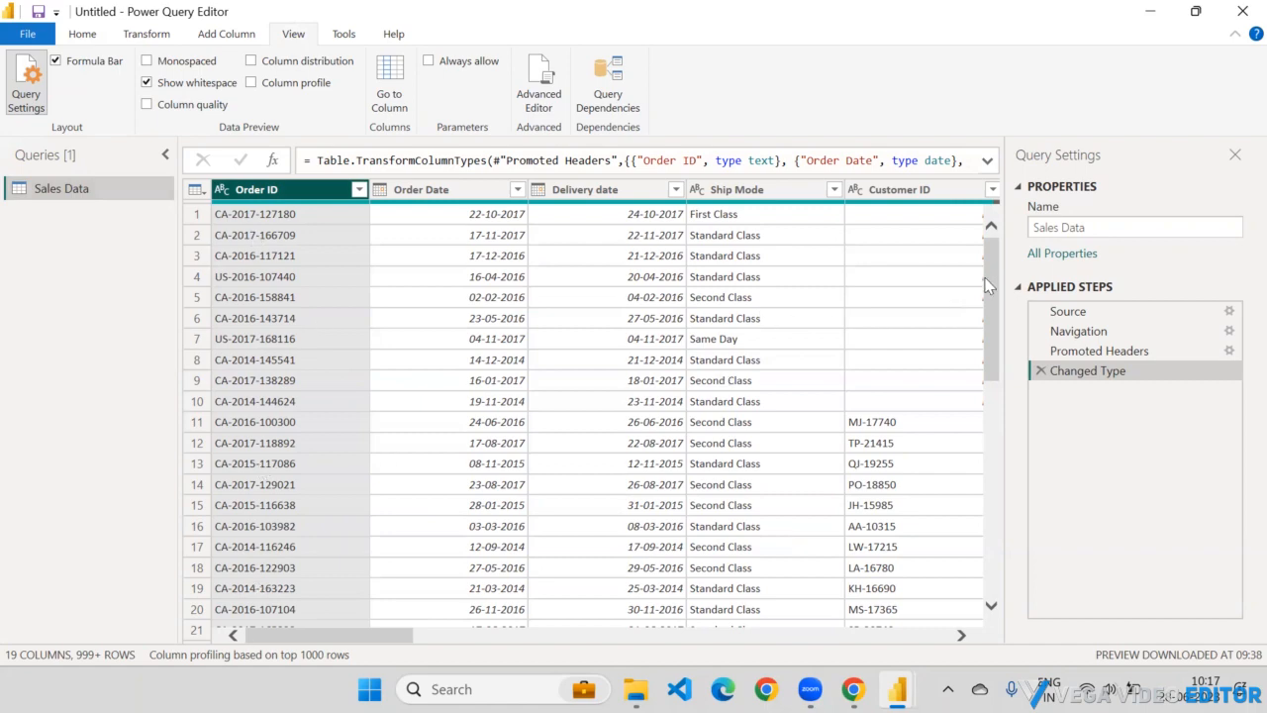
Show the column quality indicators above the Sales Data columns.
left_click_drag(985, 286, 953, 238)
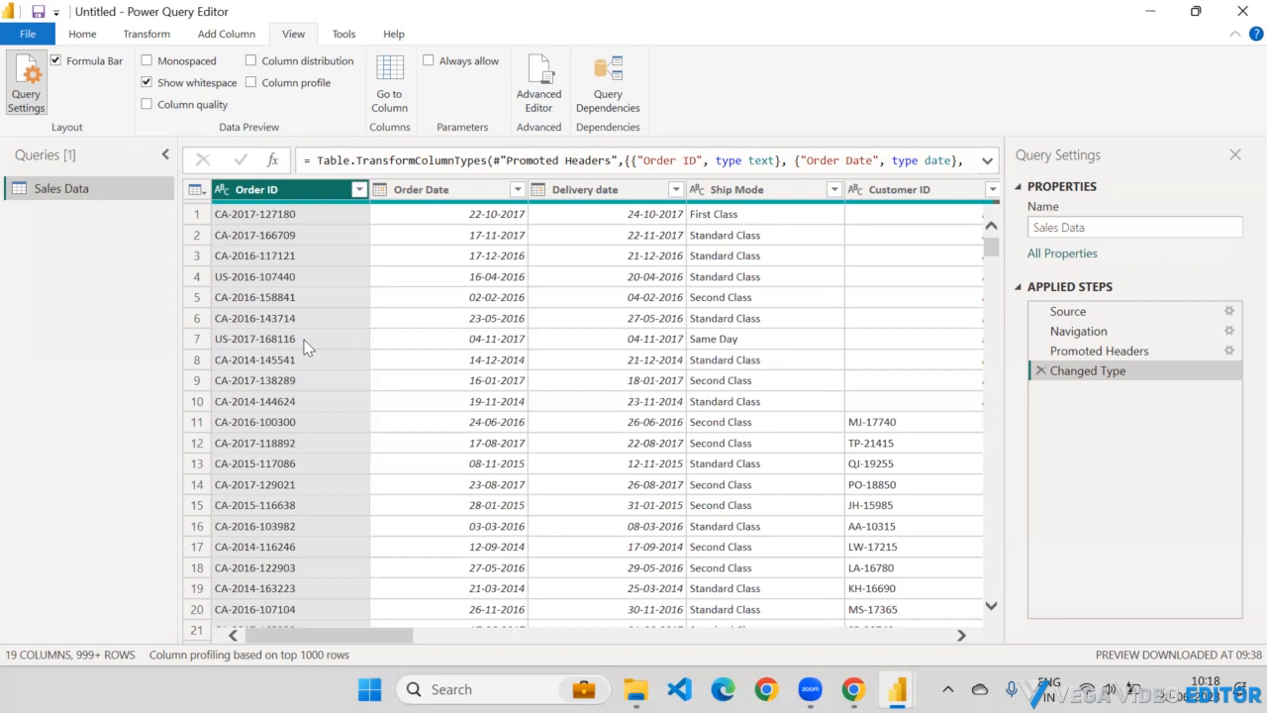
left_click(146, 105)
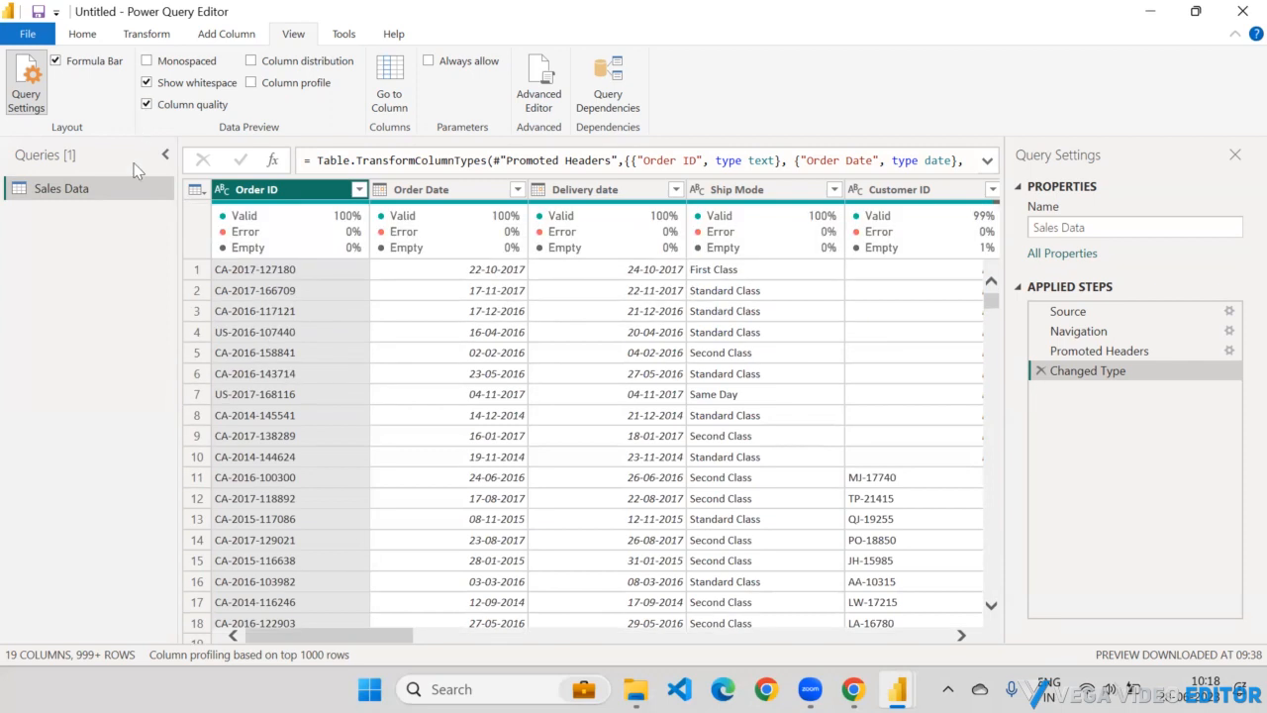
left_click(147, 105)
left_click(147, 105)
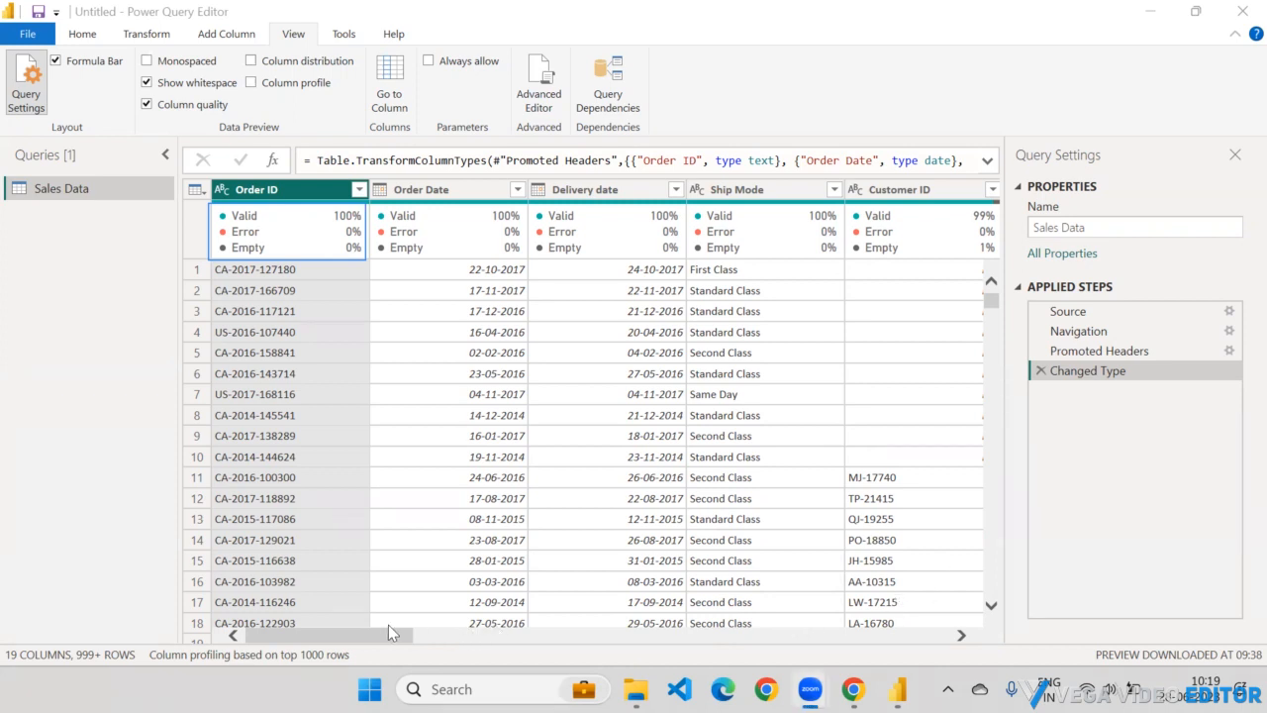
Select the Customer ID column and examine its null cells against its valid, error and empty percentages.
left_click_drag(385, 635, 445, 635)
left_click(639, 191)
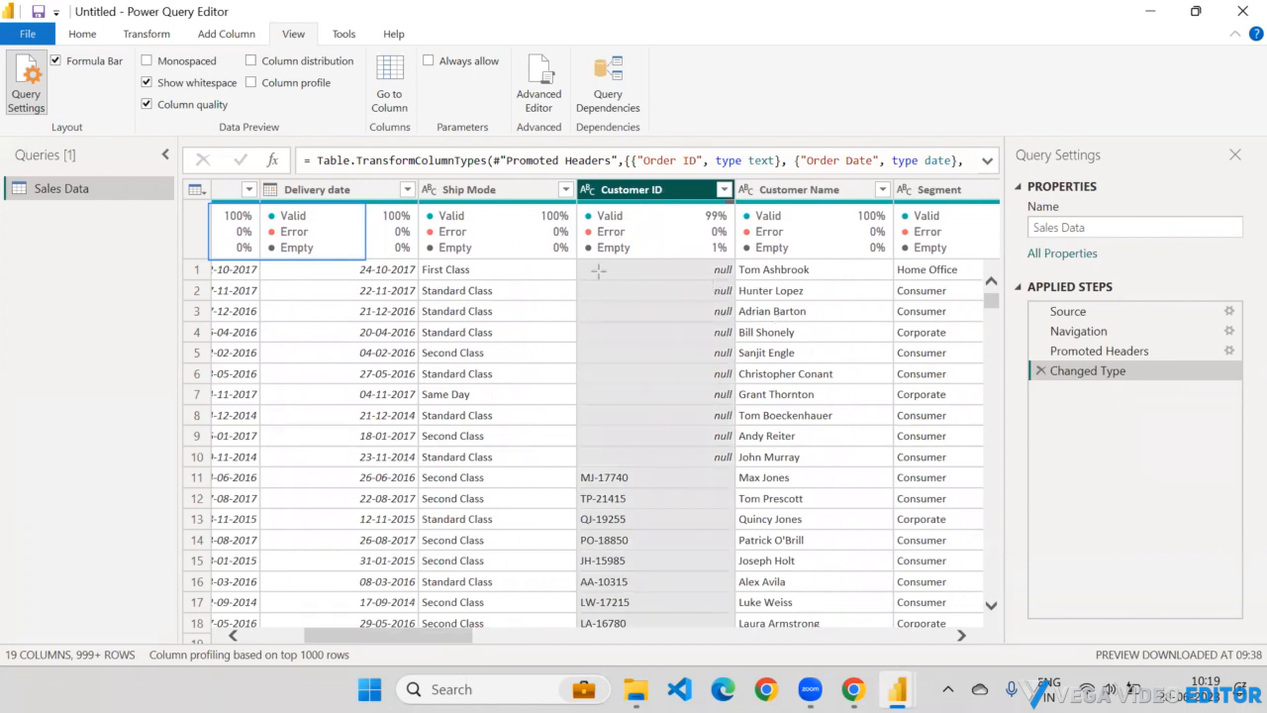
left_click_drag(580, 260, 734, 468)
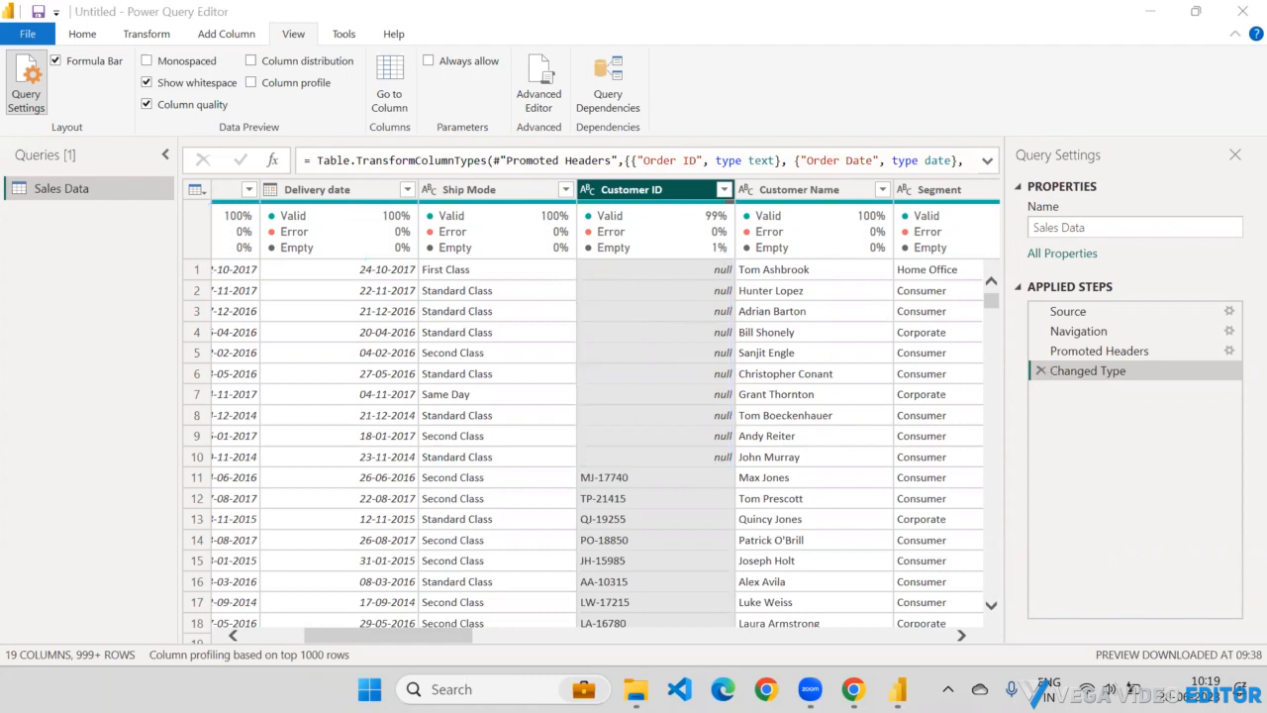
left_click_drag(458, 438, 712, 248)
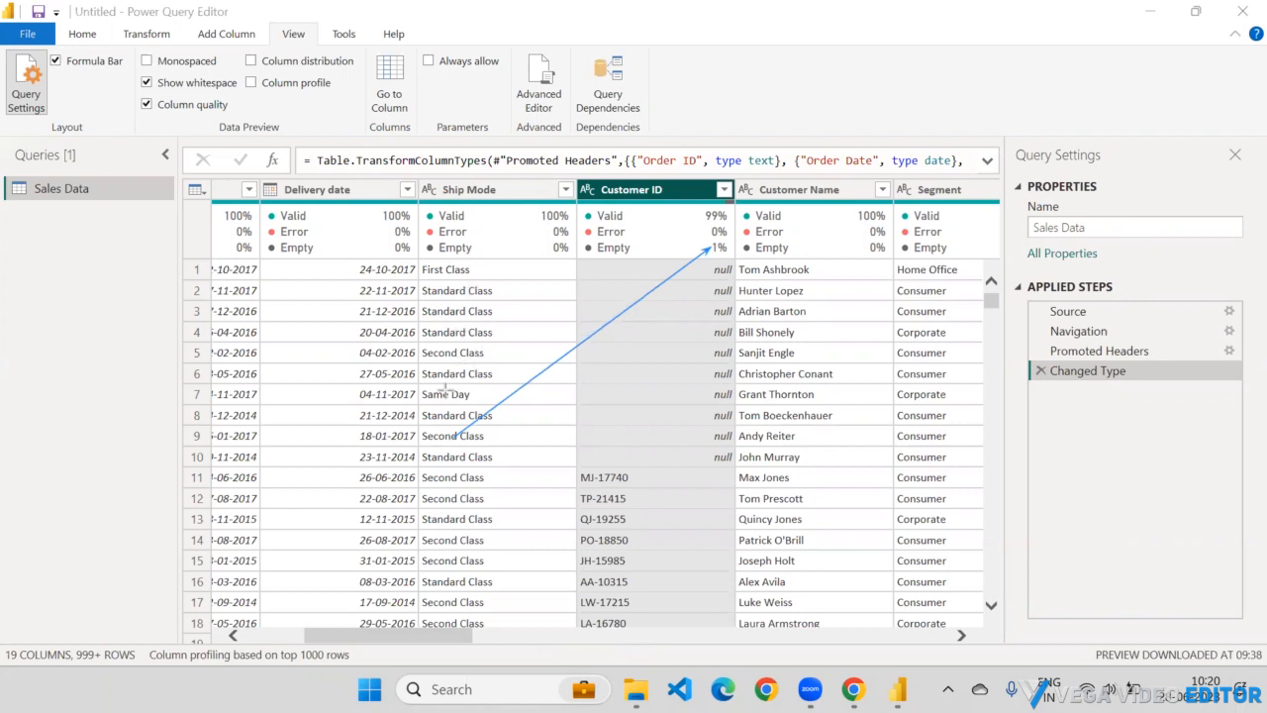
mouse_move(454, 433)
left_mouse_down()
mouse_move(561, 322)
mouse_move(706, 230)
left_mouse_up()
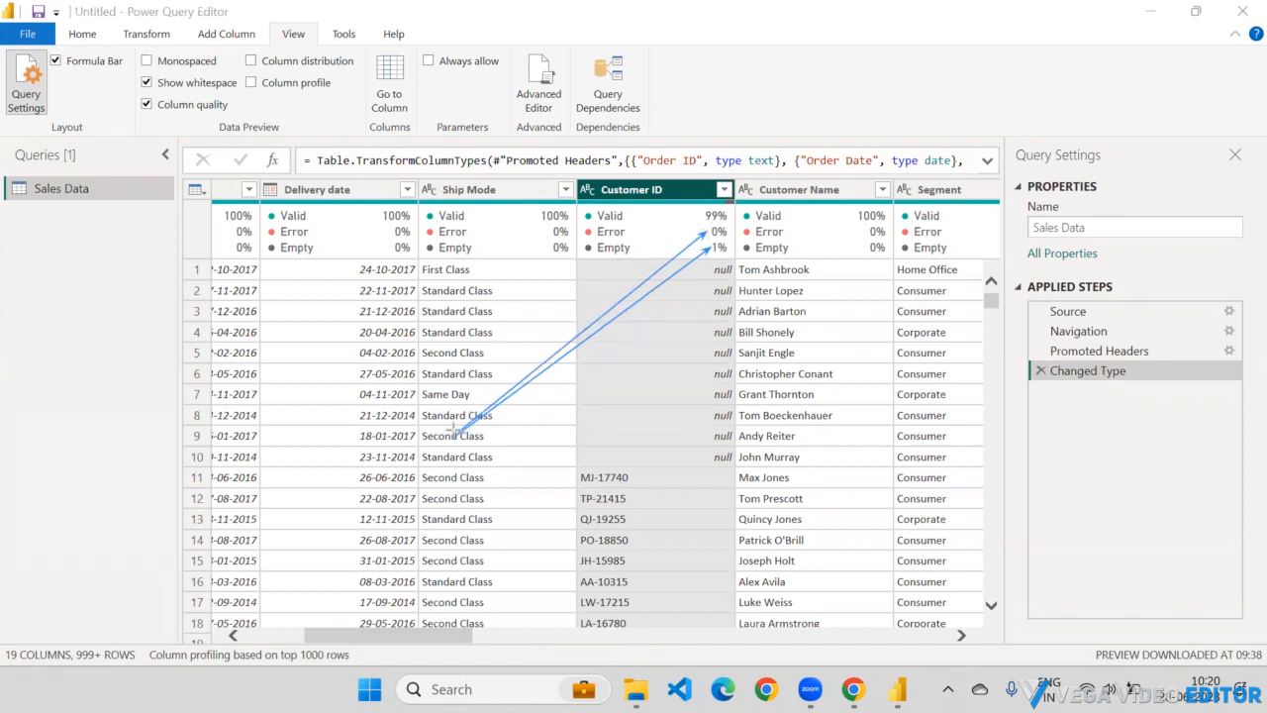
mouse_move(452, 431)
left_mouse_down()
mouse_move(562, 272)
mouse_move(703, 205)
mouse_move(700, 216)
left_mouse_up()
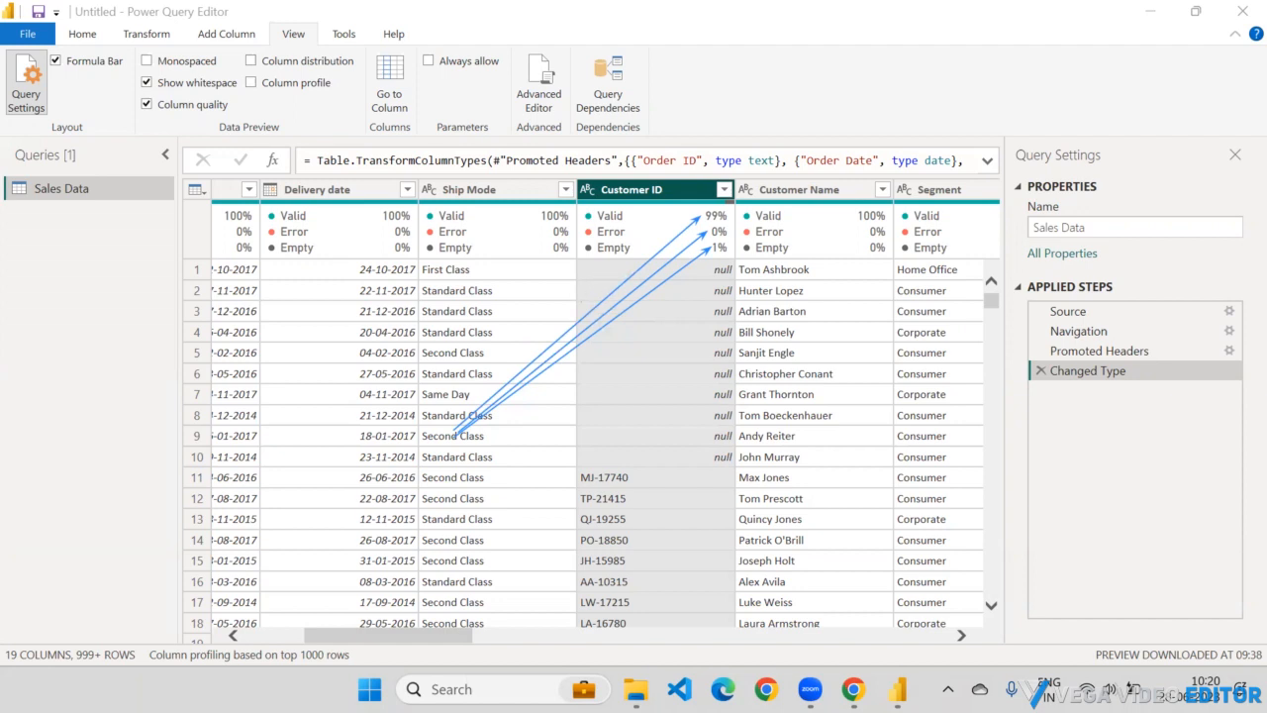
key("e")
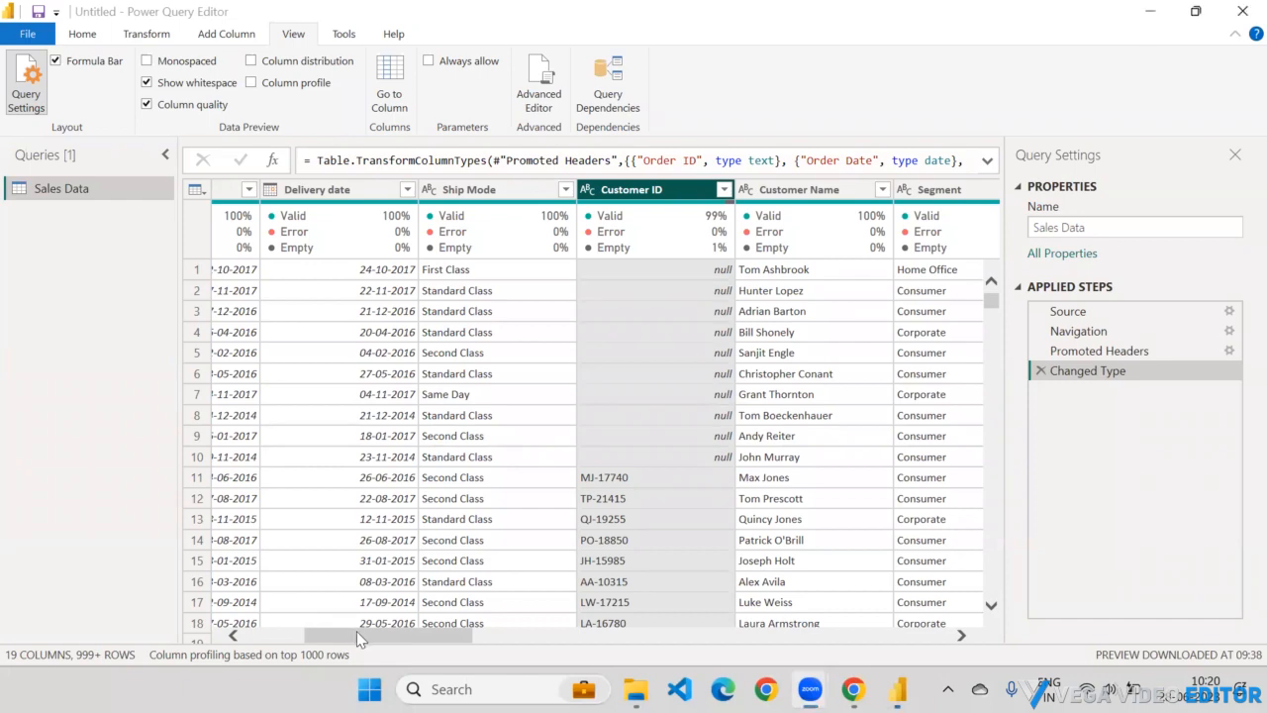
Show the column distribution charts above the Sales Data columns in addition to the quality indicators.
left_click_drag(358, 635, 72, 627)
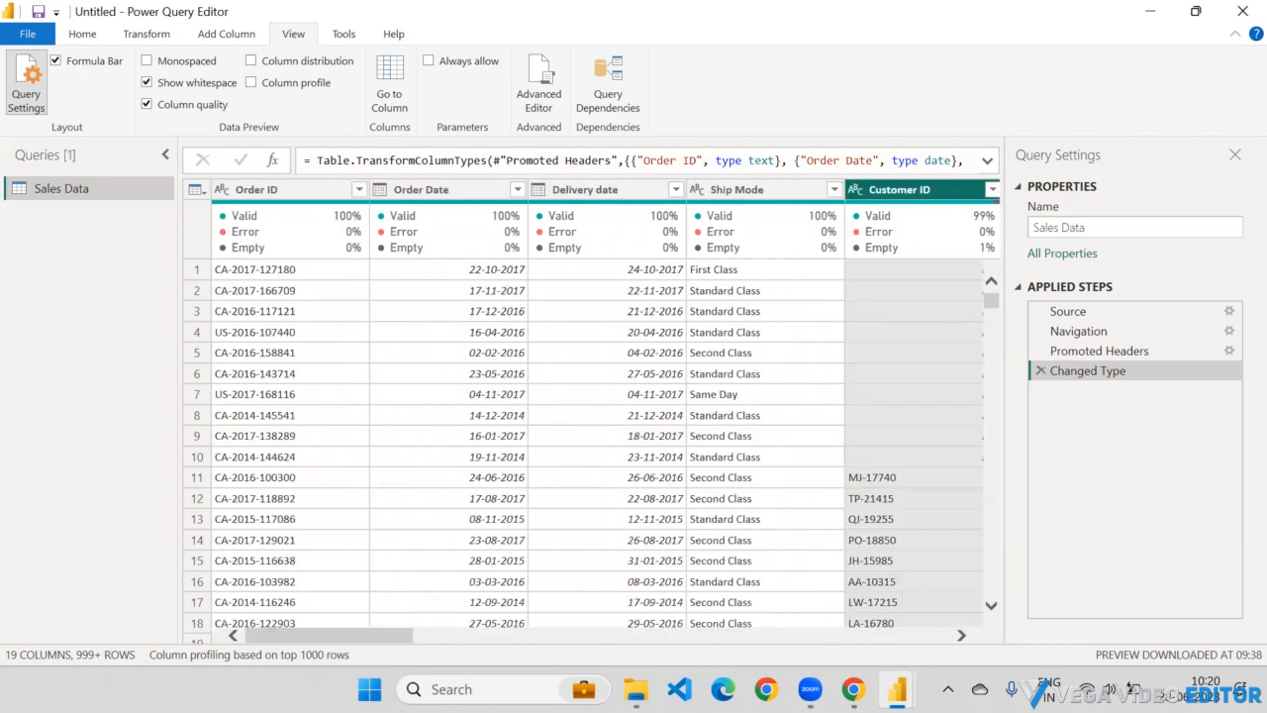
key("alt+Tab")
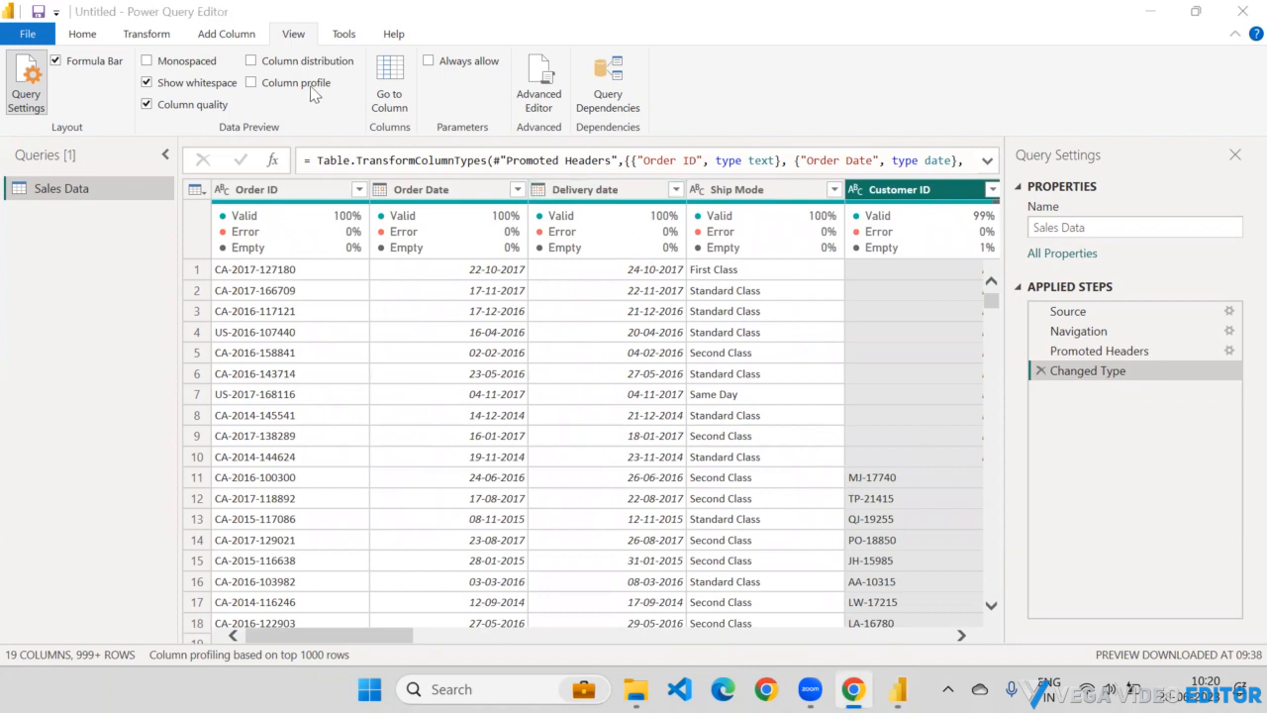
left_click(254, 62)
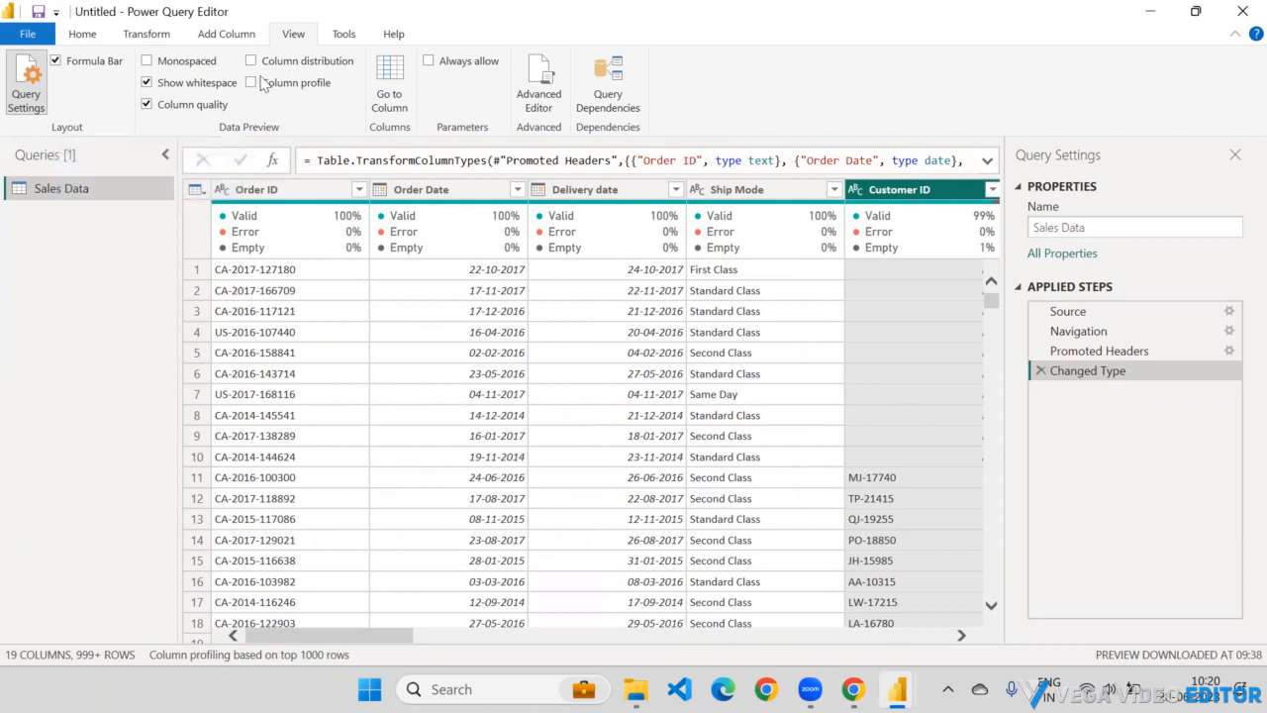
left_click(253, 63)
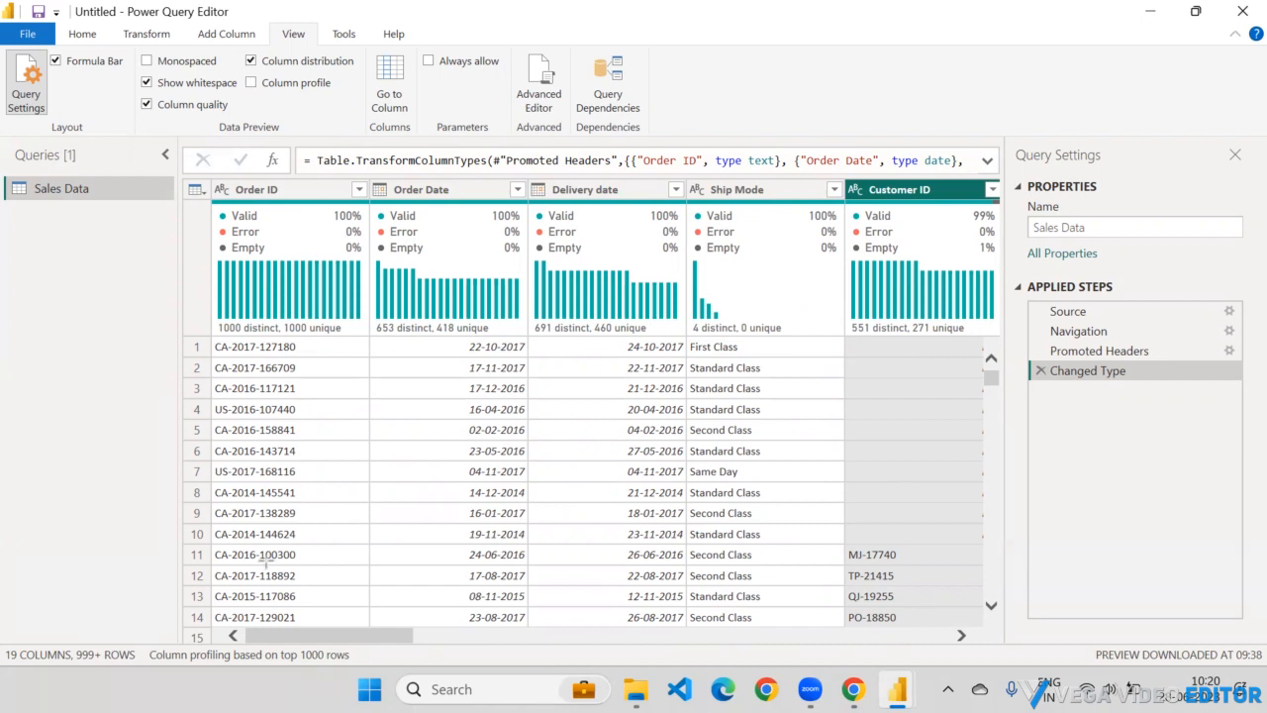
Compare the distinct and unique counts shown for the Order ID and Order Date columns.
left_click_drag(101, 434, 228, 333)
mouse_move(99, 433)
left_mouse_down()
mouse_move(410, 367)
mouse_move(304, 337)
left_mouse_up()
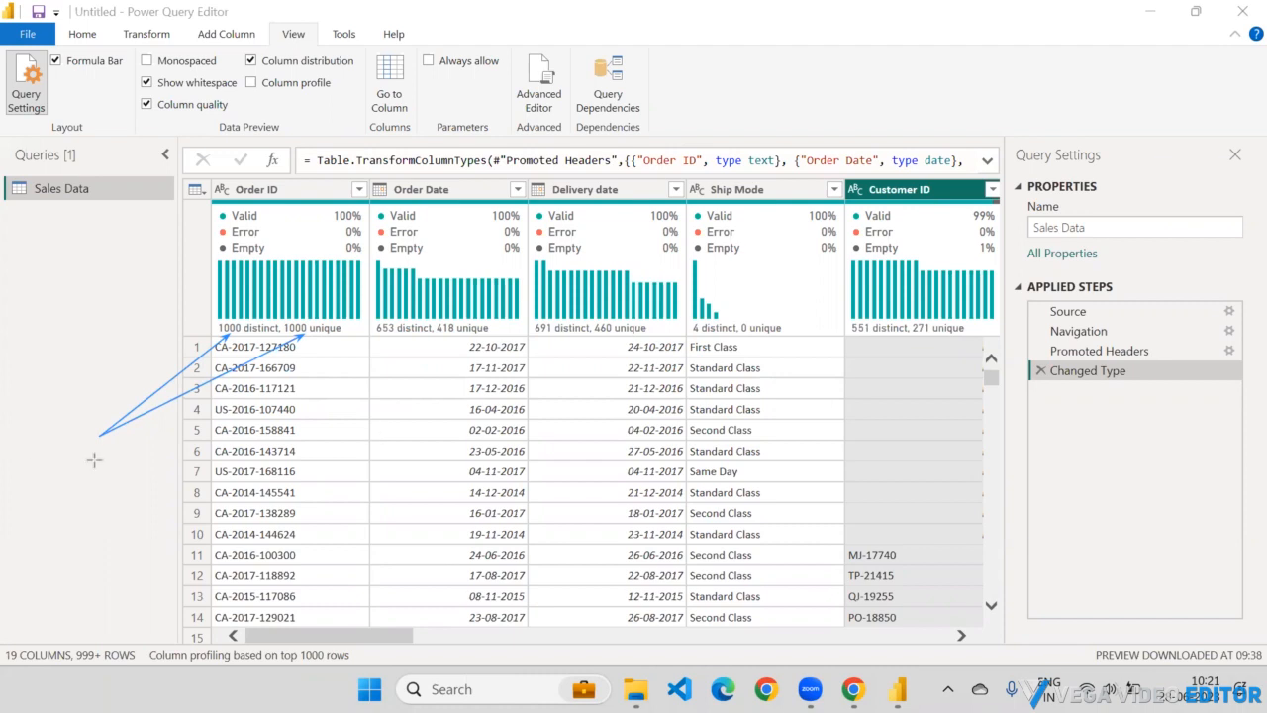
left_click_drag(111, 469, 380, 330)
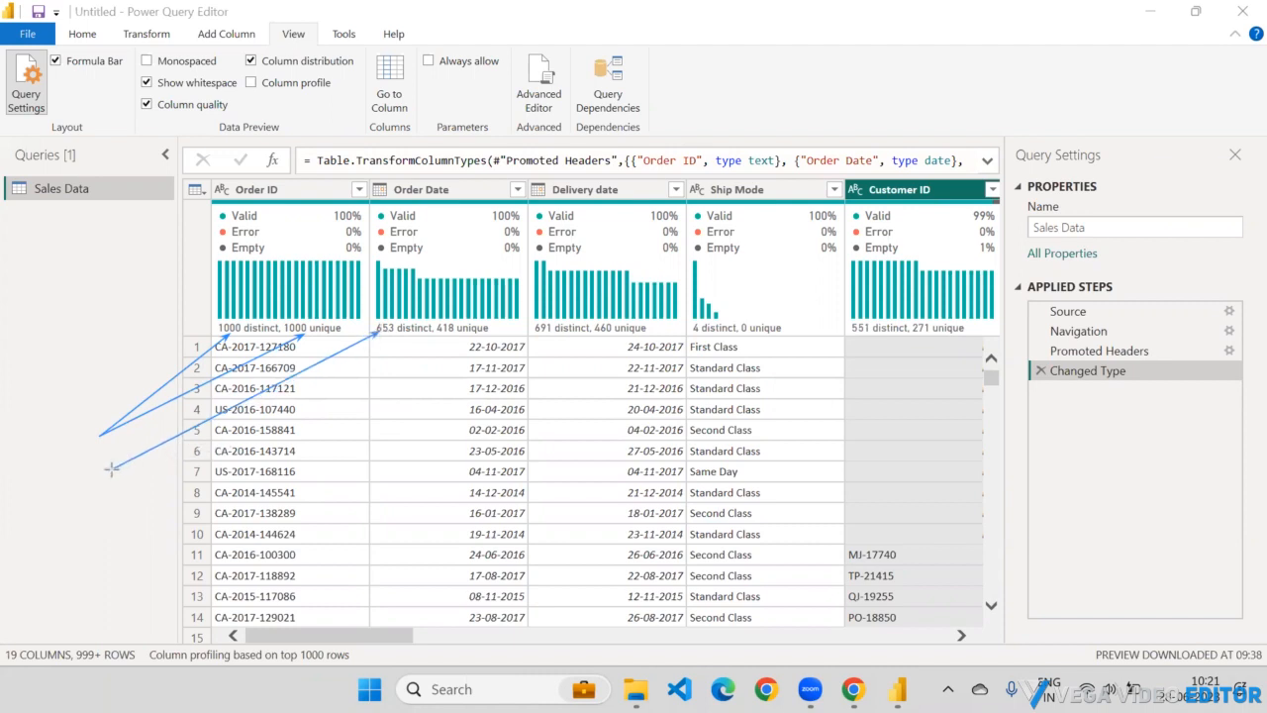
mouse_move(111, 469)
left_mouse_down()
mouse_move(260, 476)
mouse_move(396, 421)
mouse_move(415, 357)
mouse_move(446, 336)
left_mouse_up()
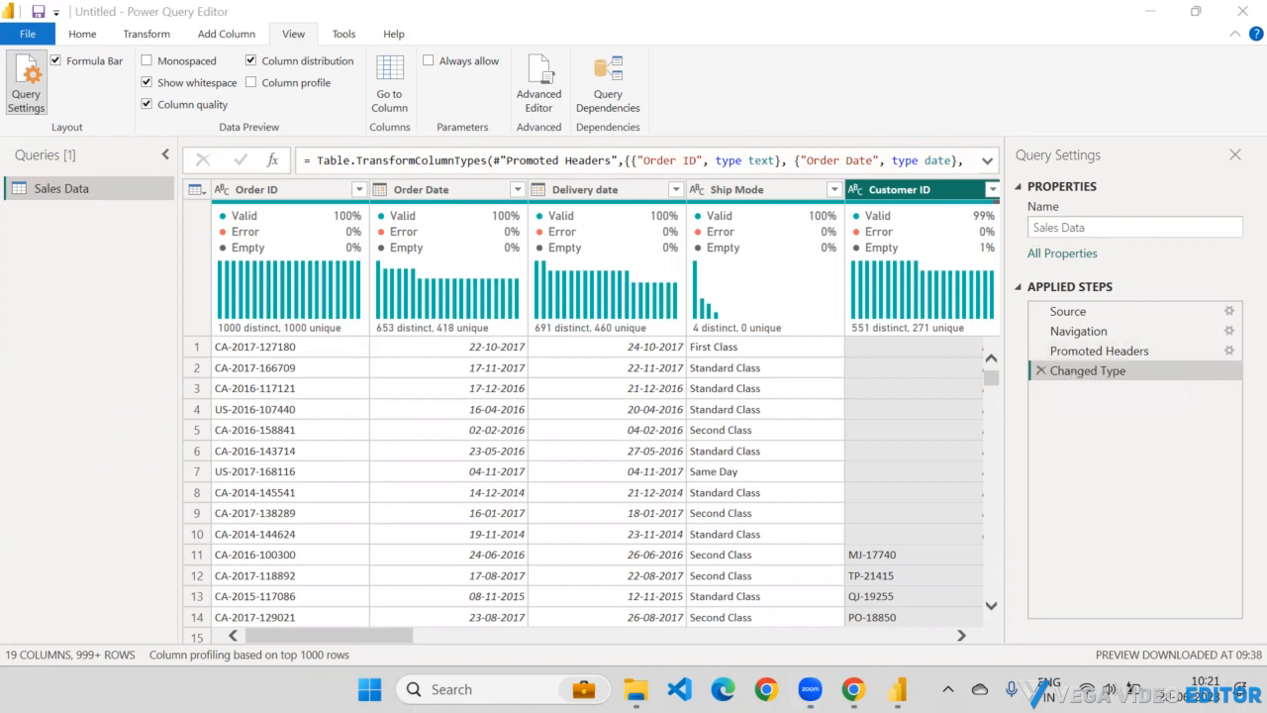
Switch to Excel and create a blank workbook.
left_click(369, 689)
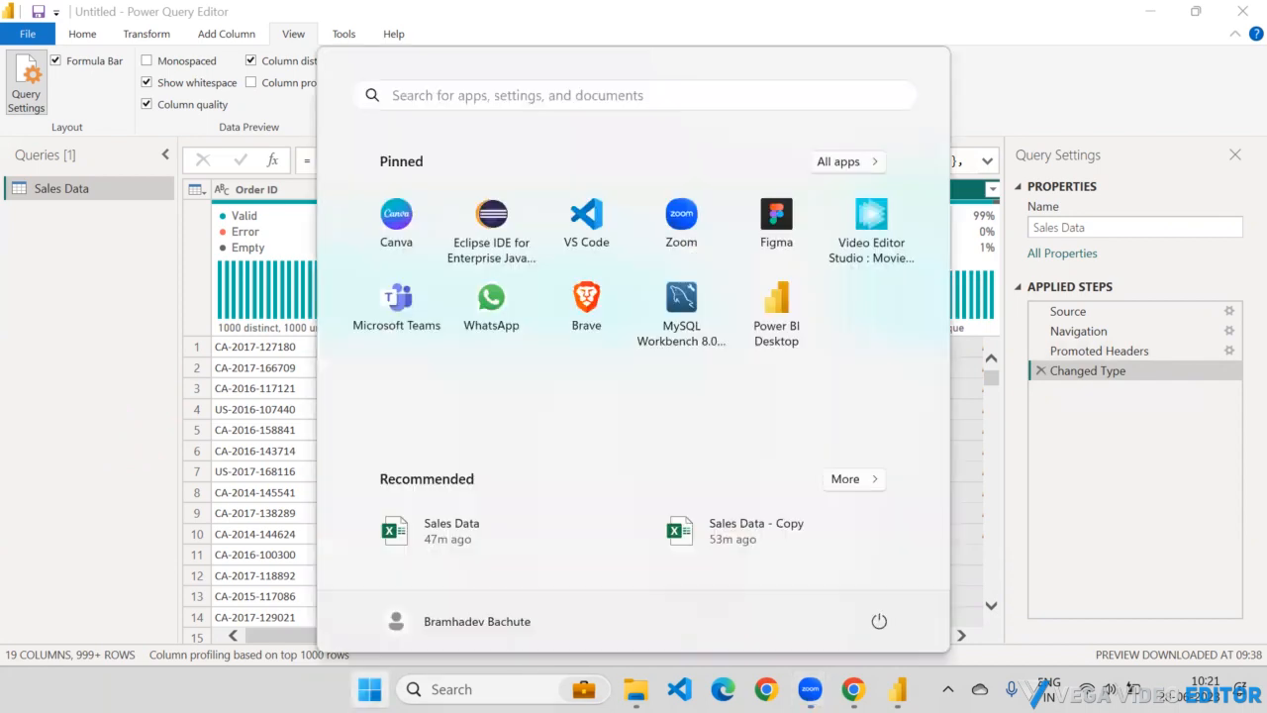
type("excel")
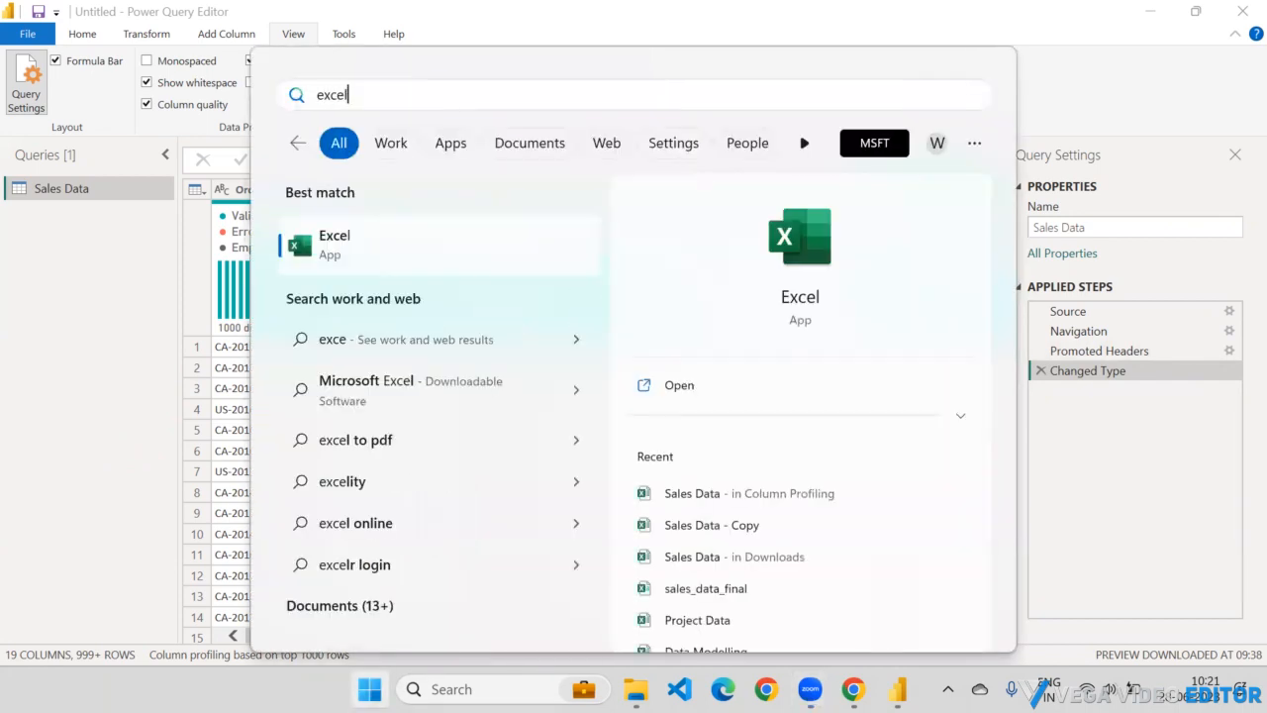
key("Return")
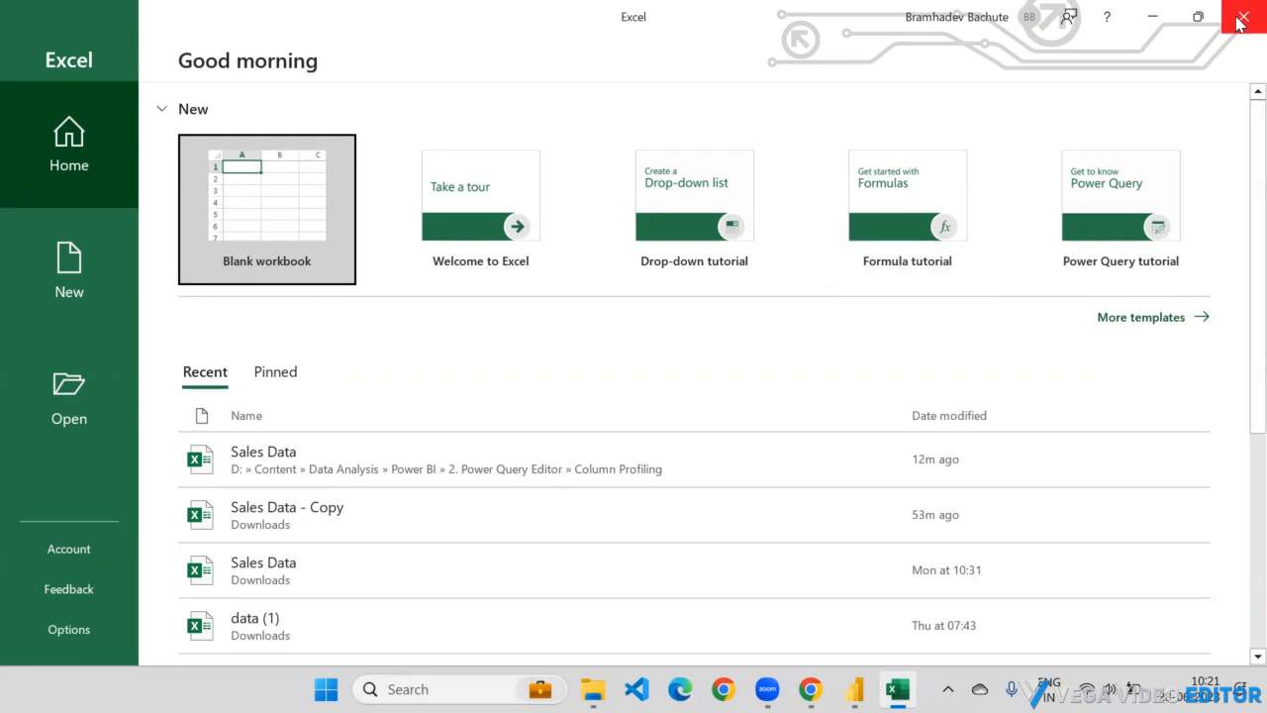
left_click(230, 224)
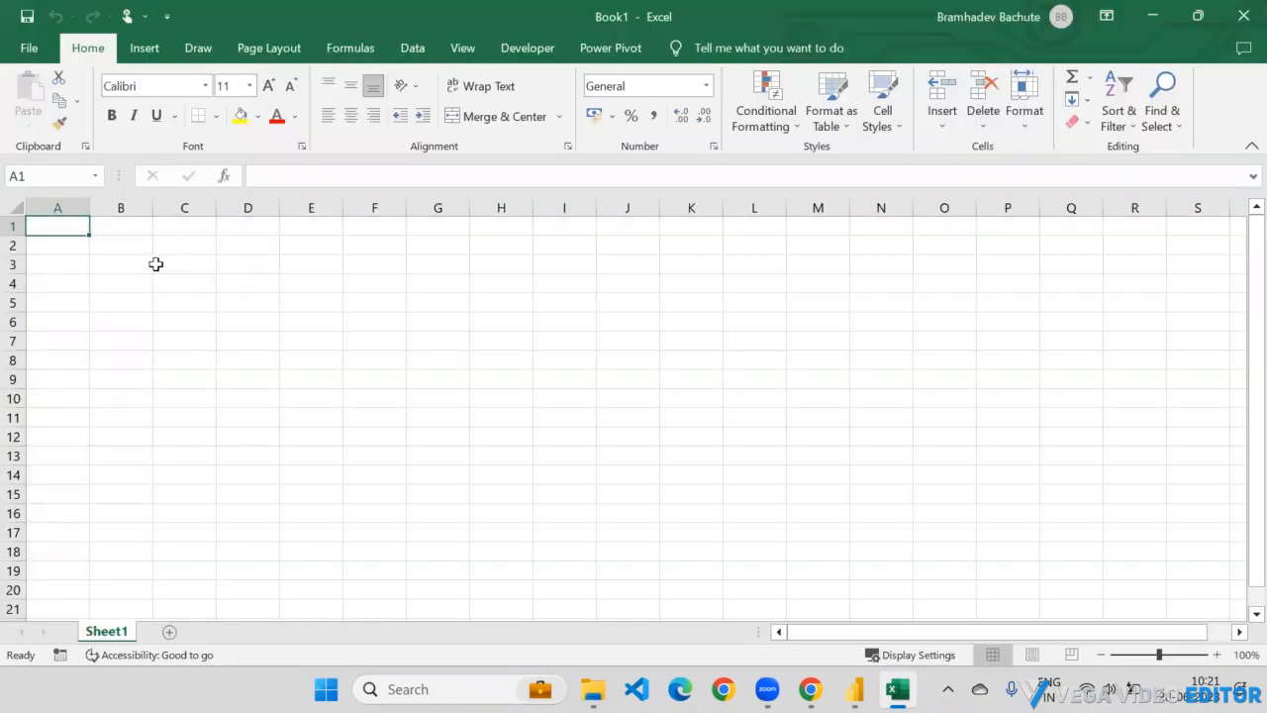
Enter the header Name in A1 and list three different sample first names in A2 to A4.
type("Name")
key("Return")
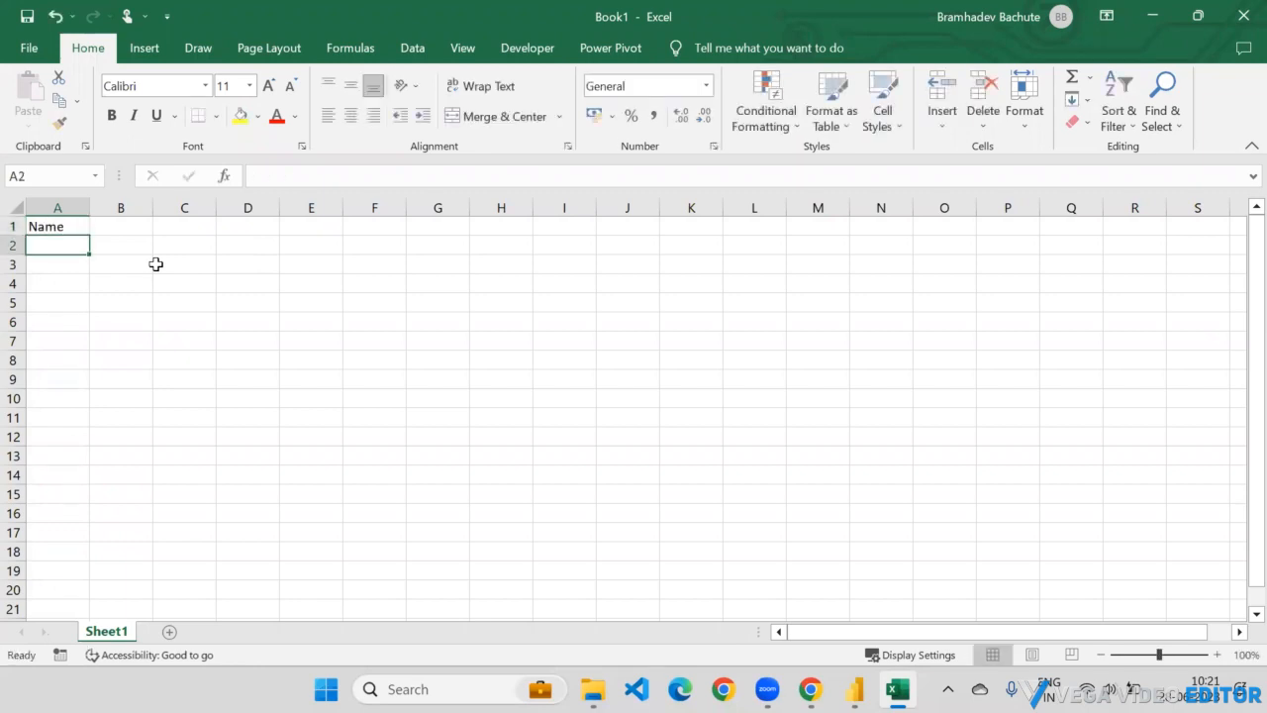
type("Bramha")
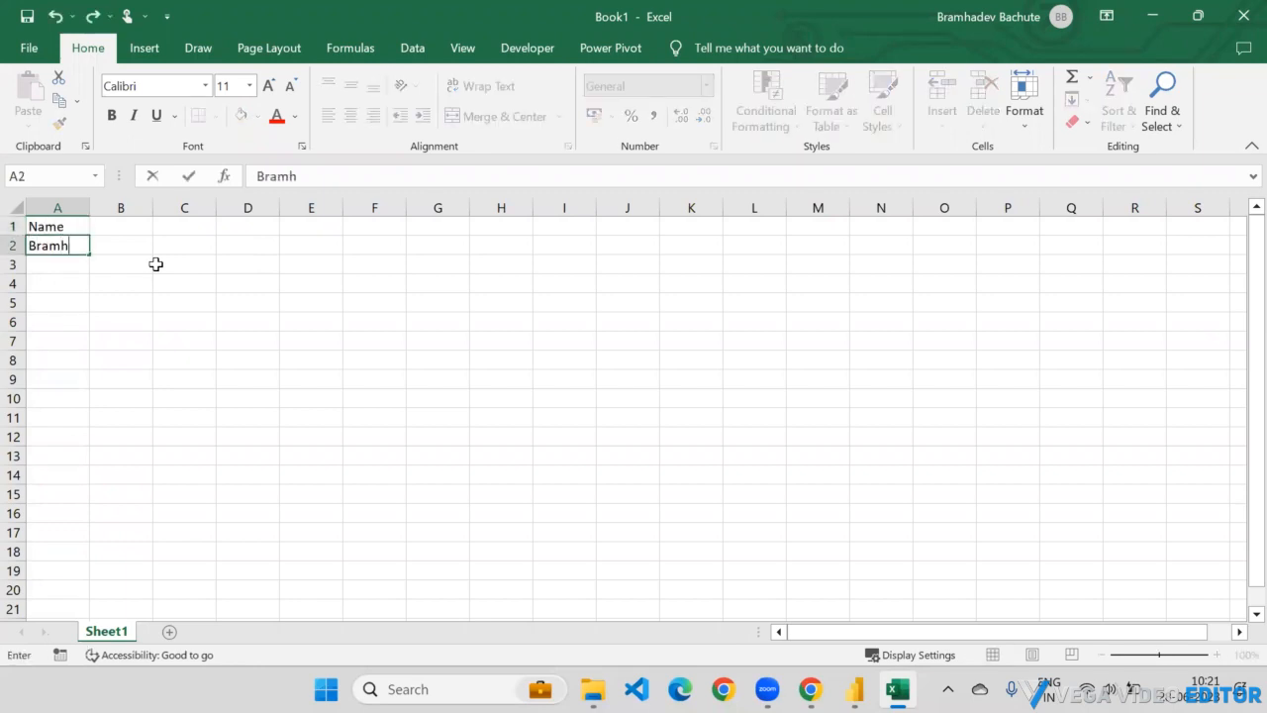
key("Return")
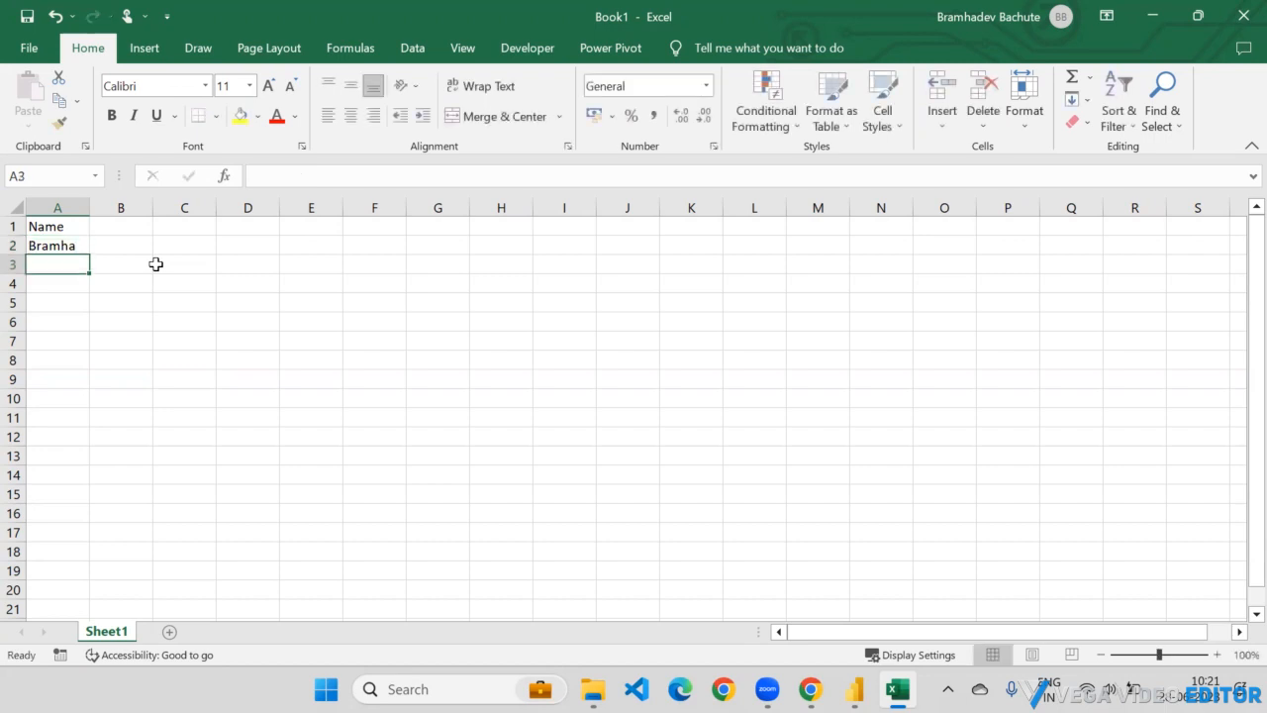
left_click(46, 243)
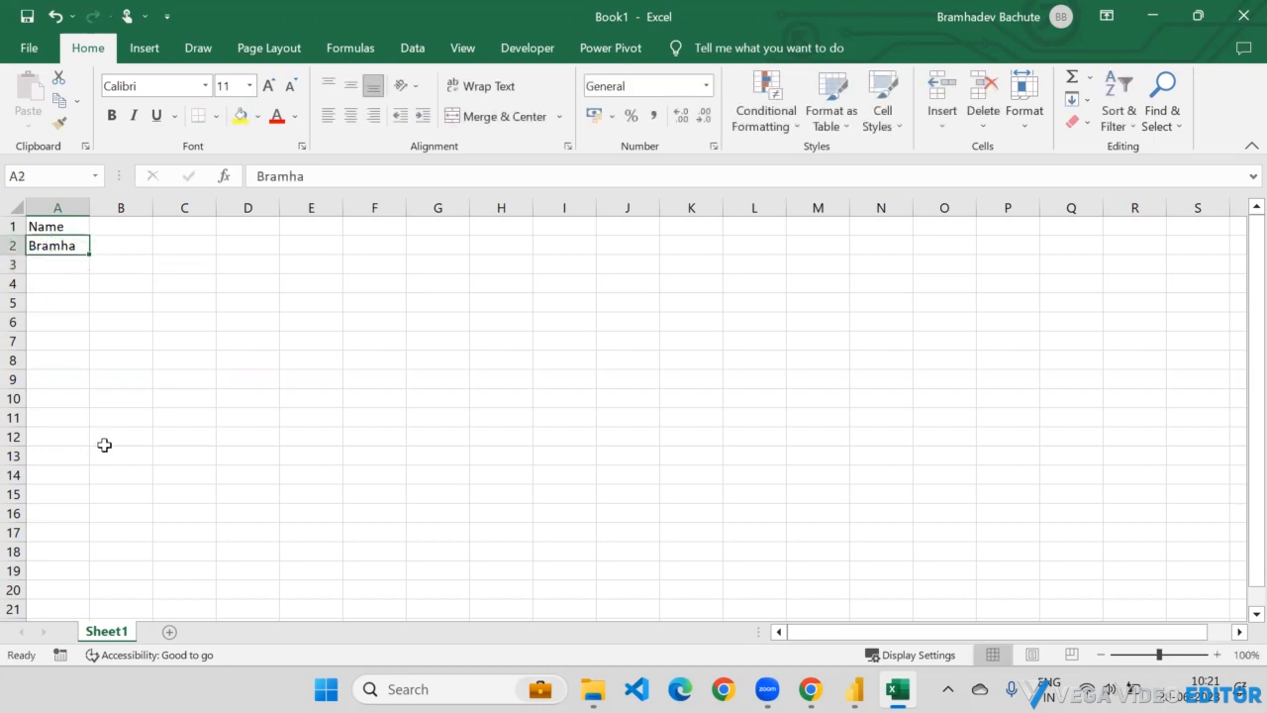
left_click(63, 269)
type("Aditya")
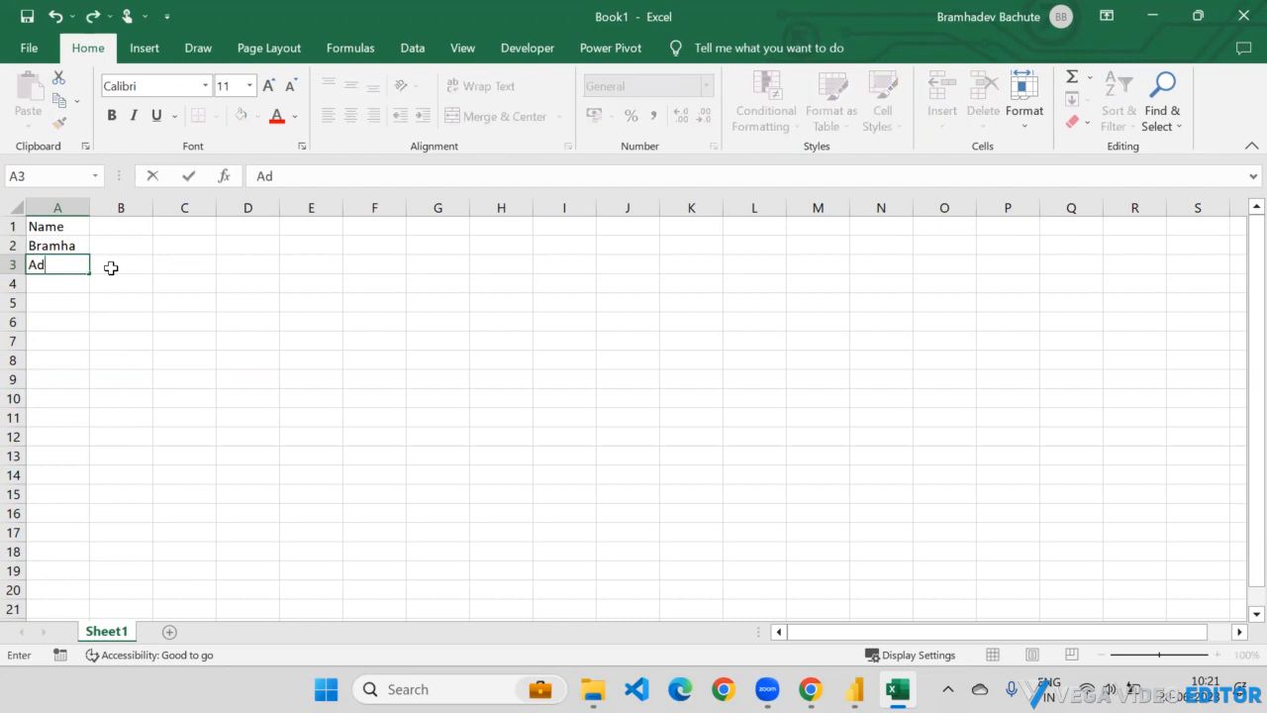
key("Return")
type("Shivraj")
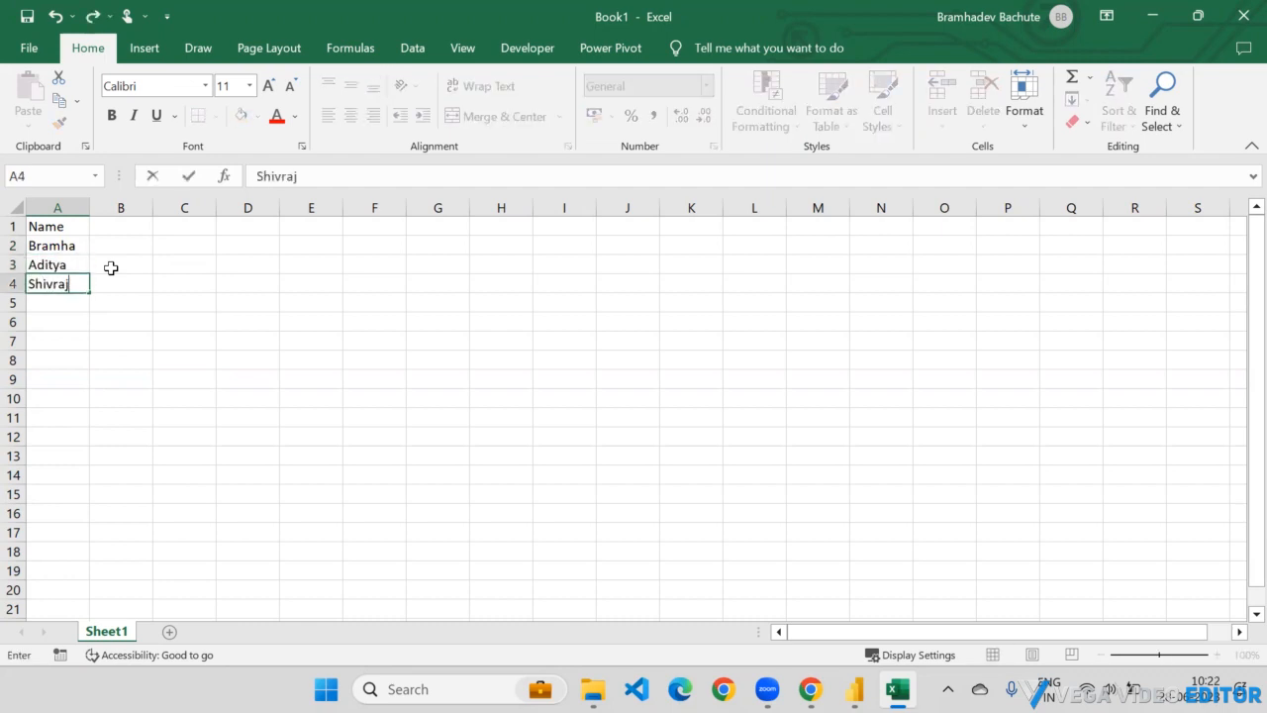
key("Return")
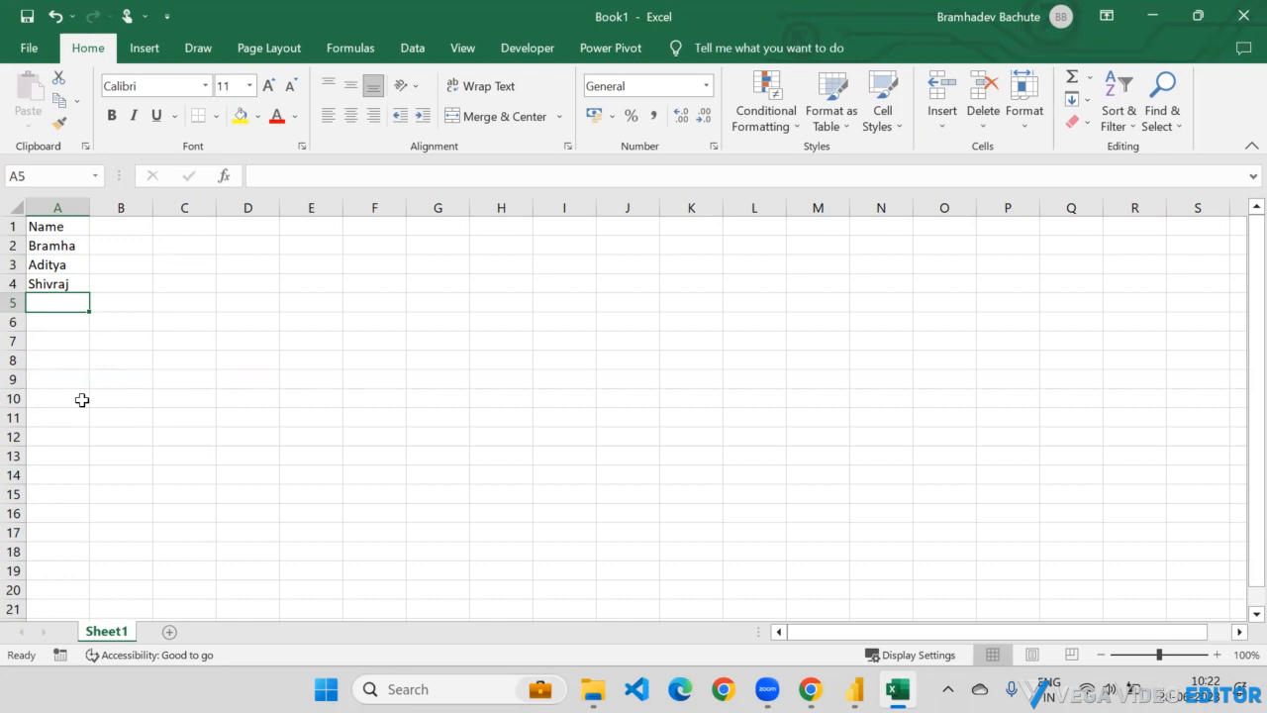
Repeat the first name from A2 in A5 and enter a new sample first name in A6.
type("Bramha")
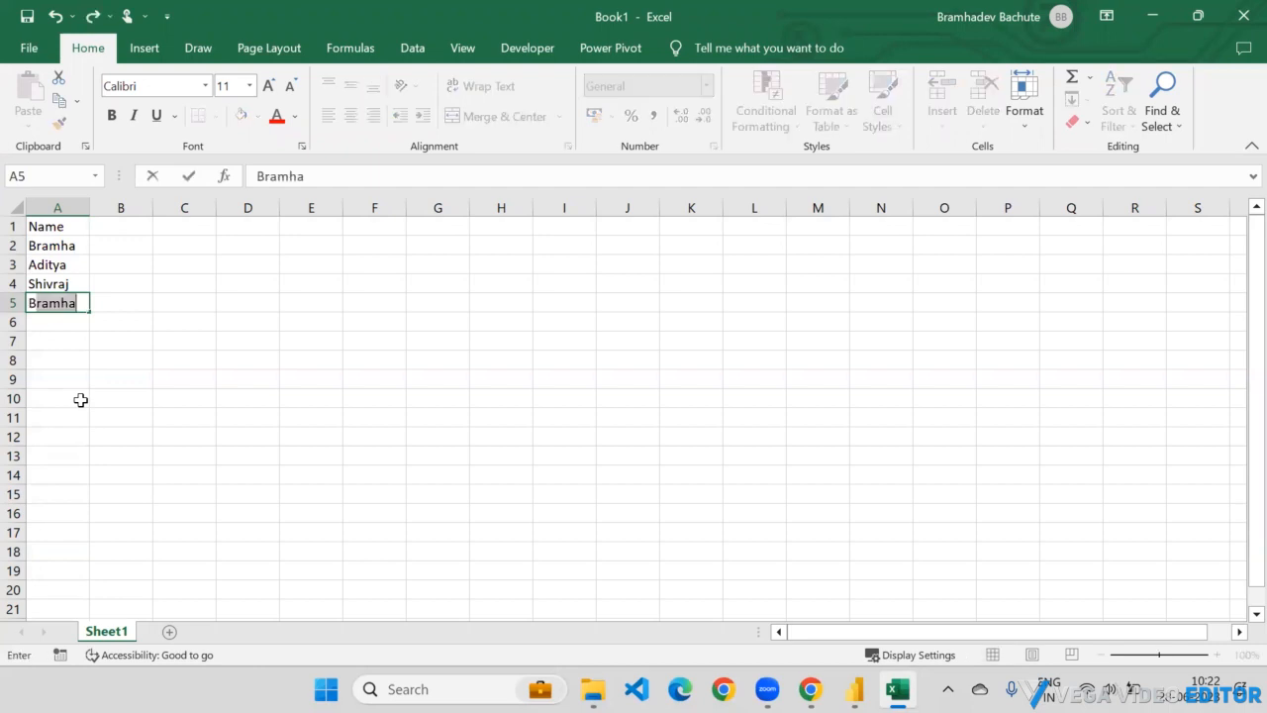
key("Return")
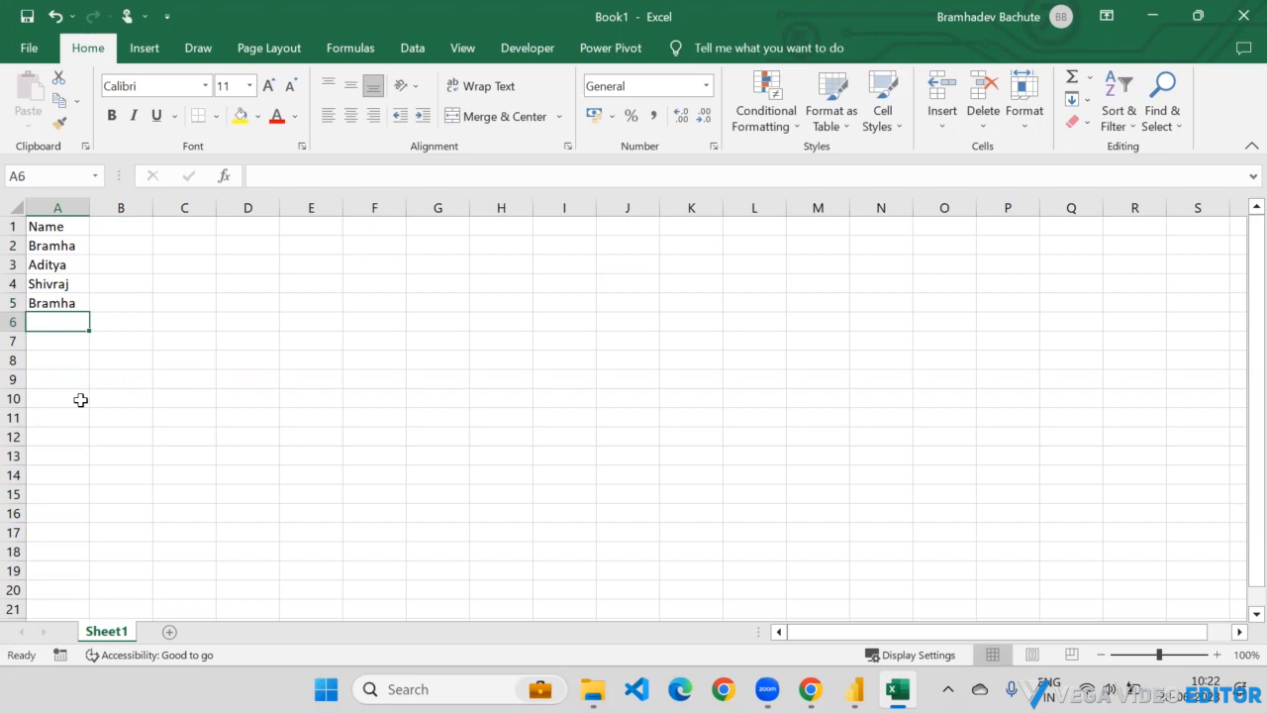
type("Sharvaru")
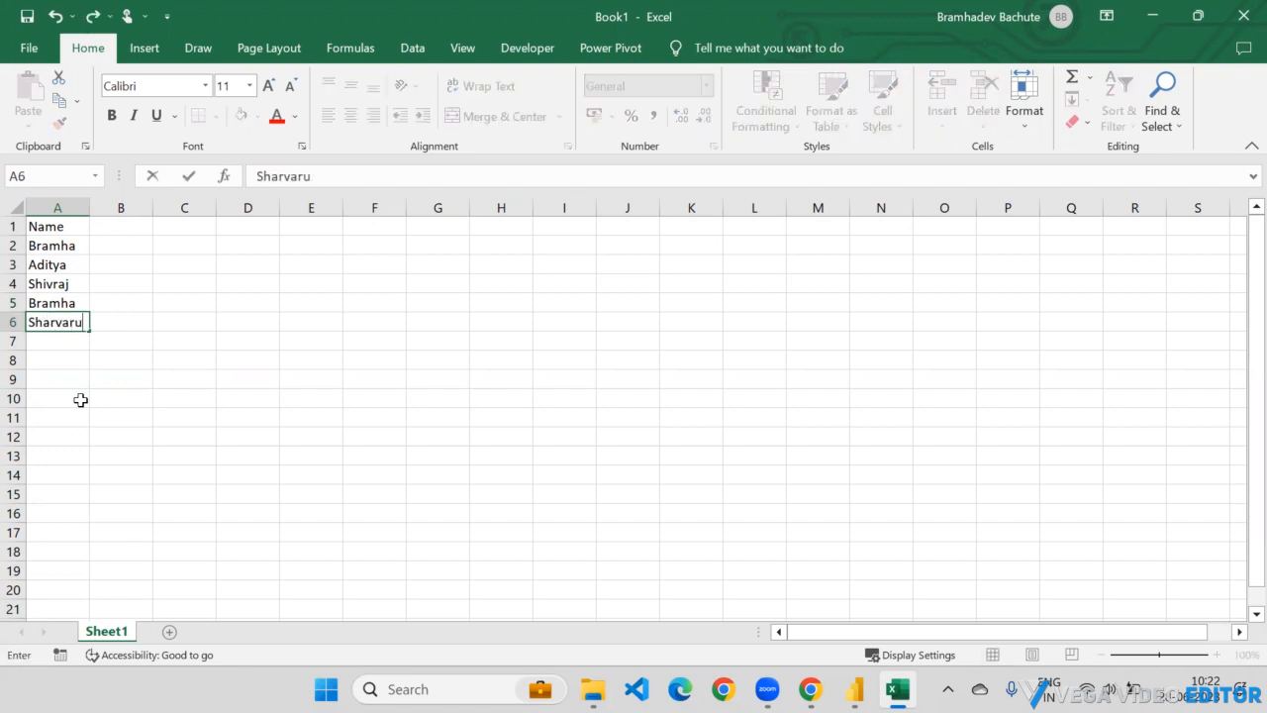
key("BackSpace")
type("i")
key("Return")
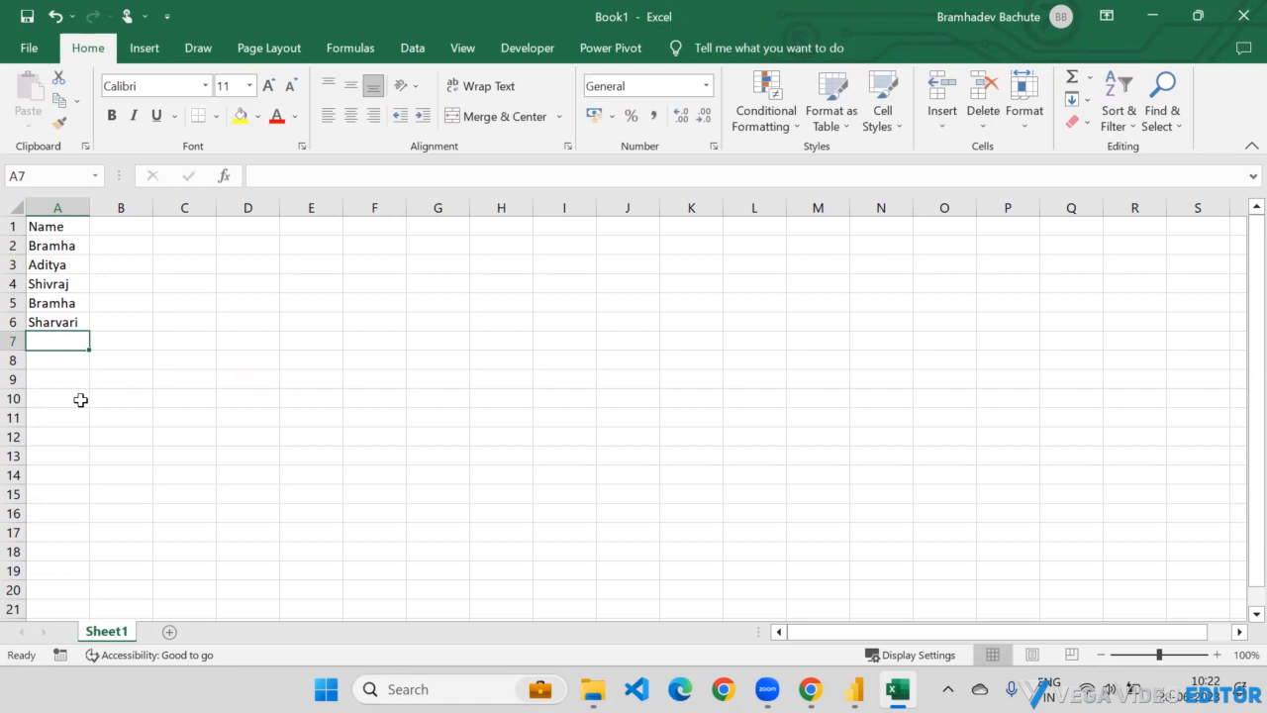
Add two new sample first names to the list in A7 and A8.
type("Nivrutti")
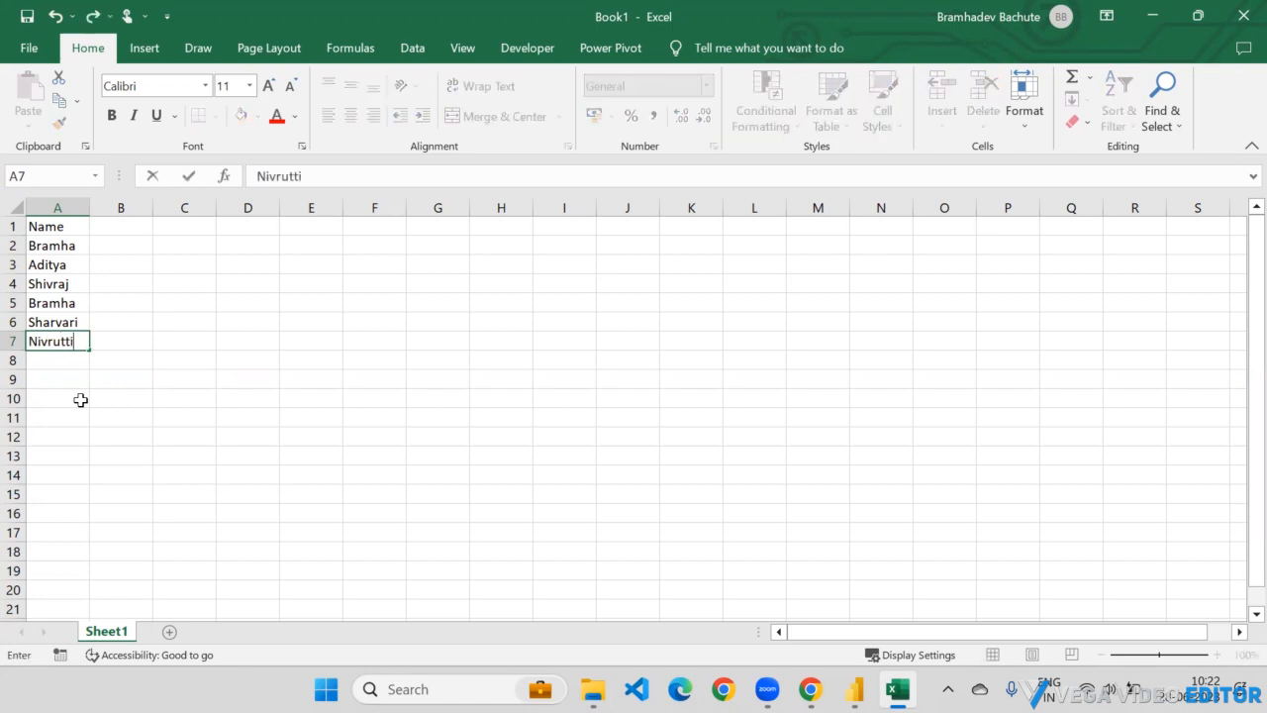
key("Return")
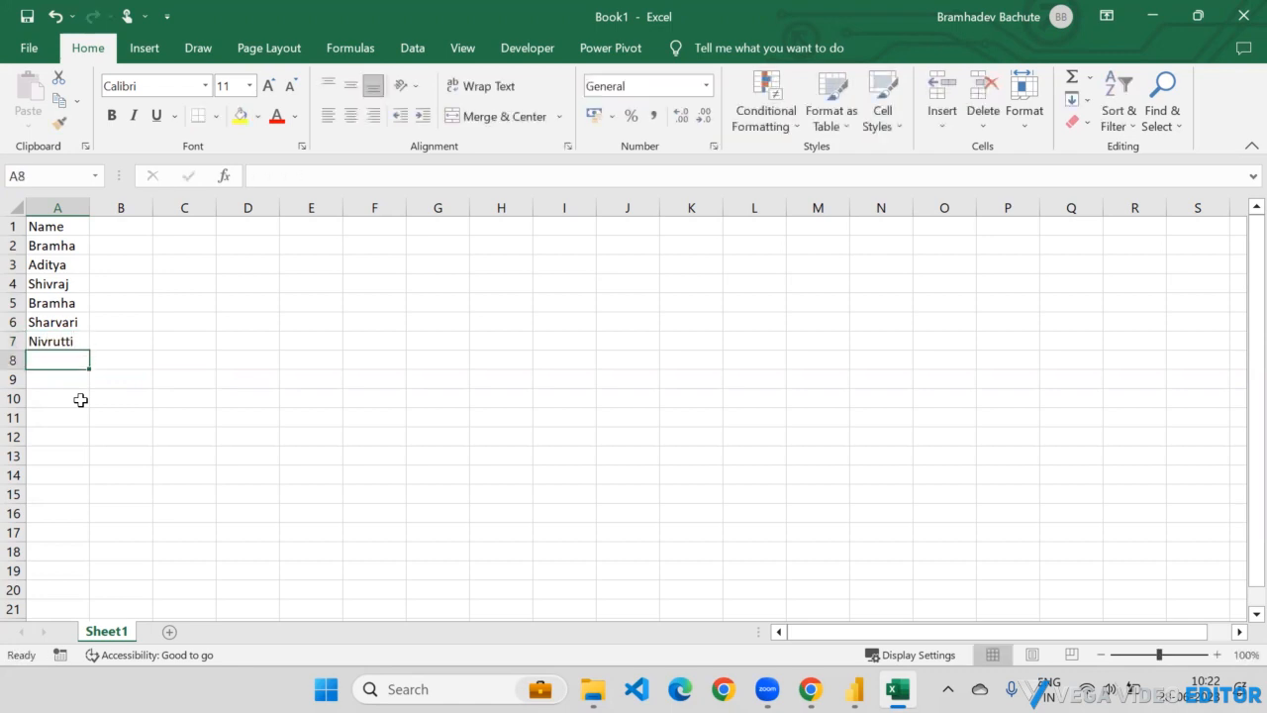
type("Yogesh")
key("Return")
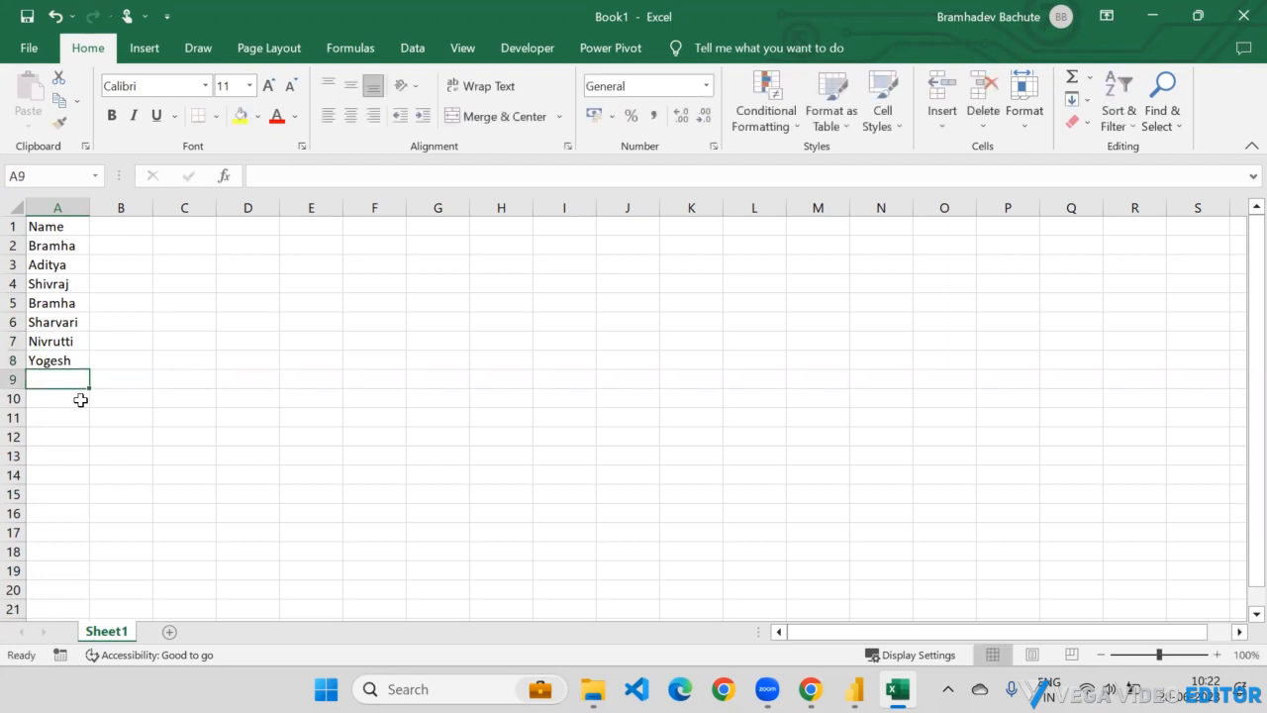
Repeat the first name from A8 in A9 and the one from A4 in A10.
left_click_drag(54, 246, 51, 322)
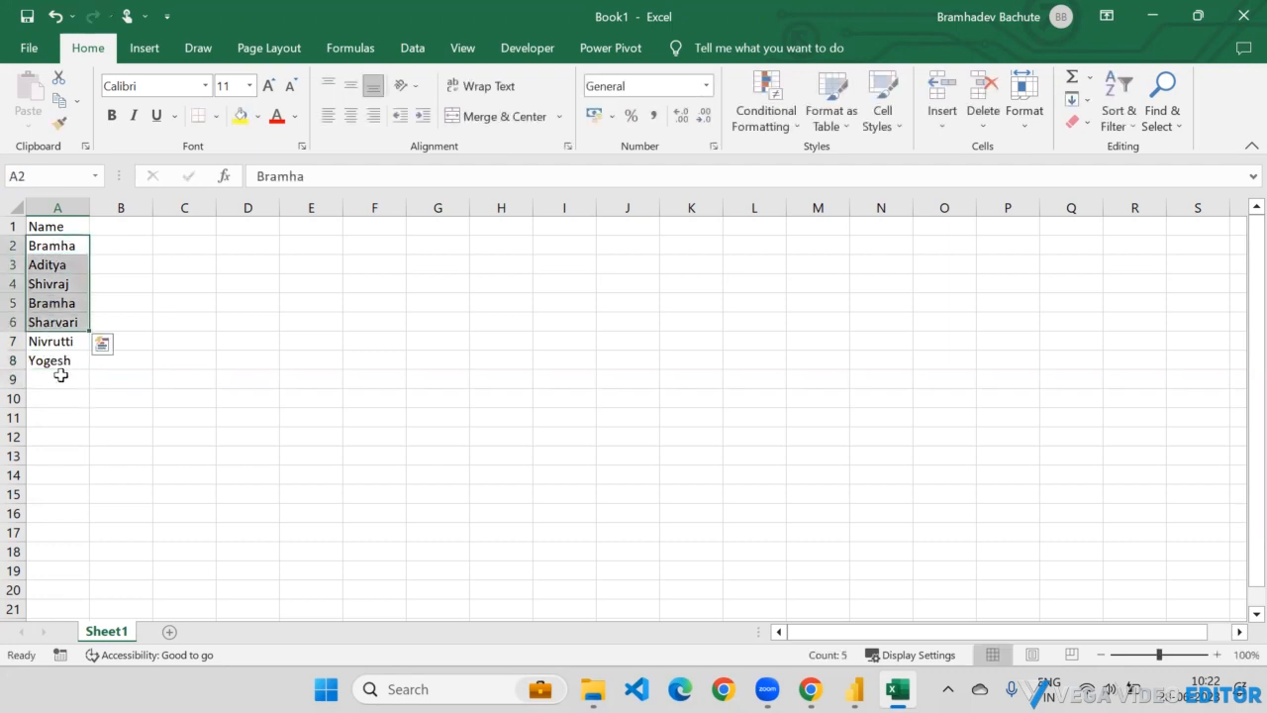
left_click(60, 375)
type("Yogesh")
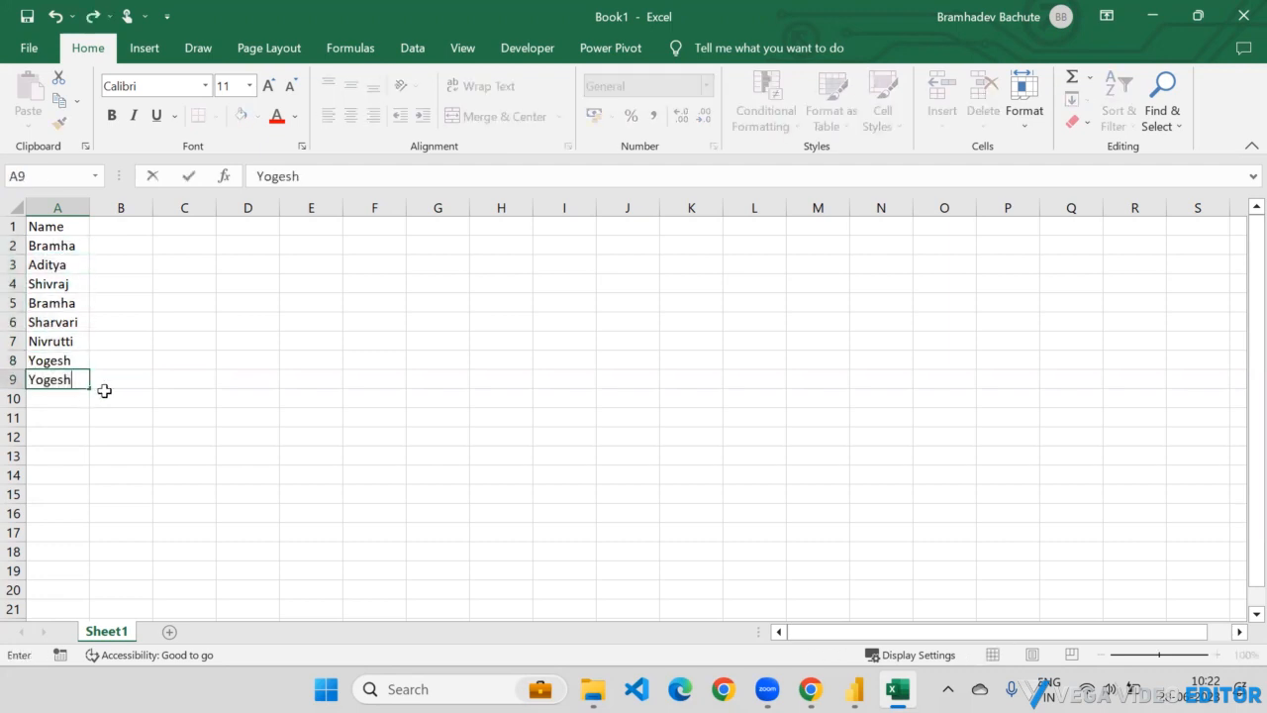
key("Return")
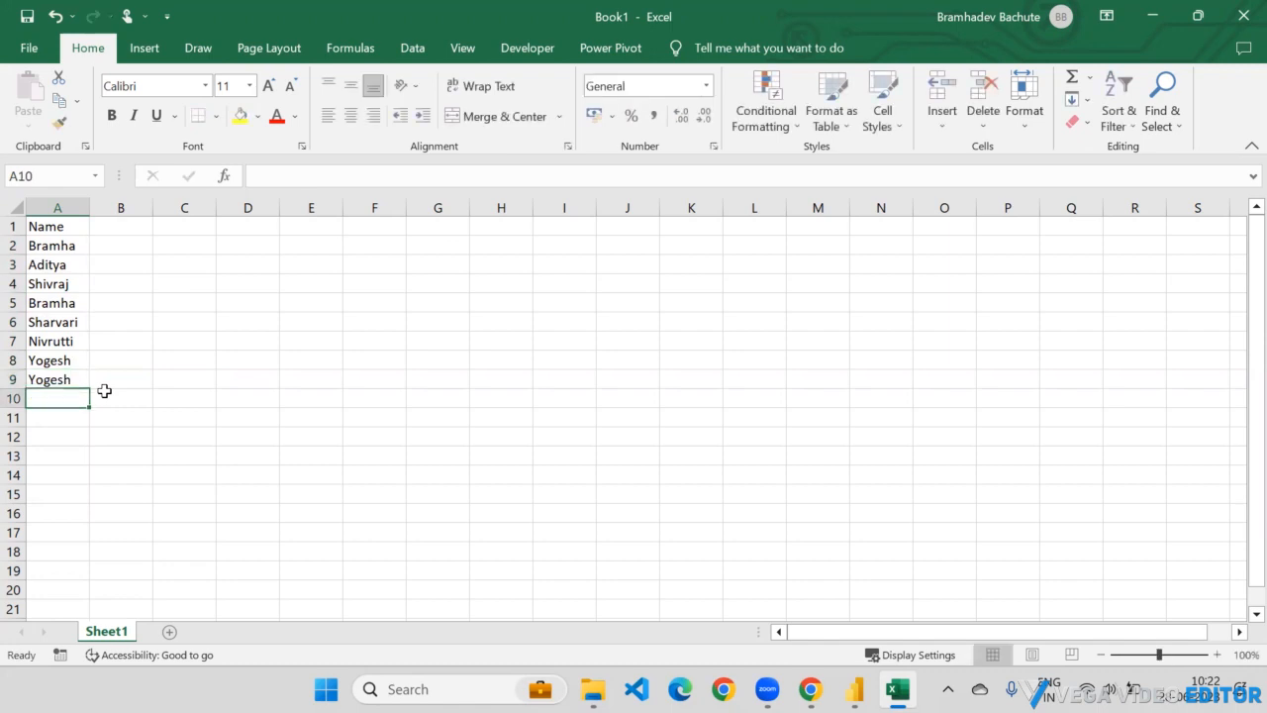
type("Shivraj")
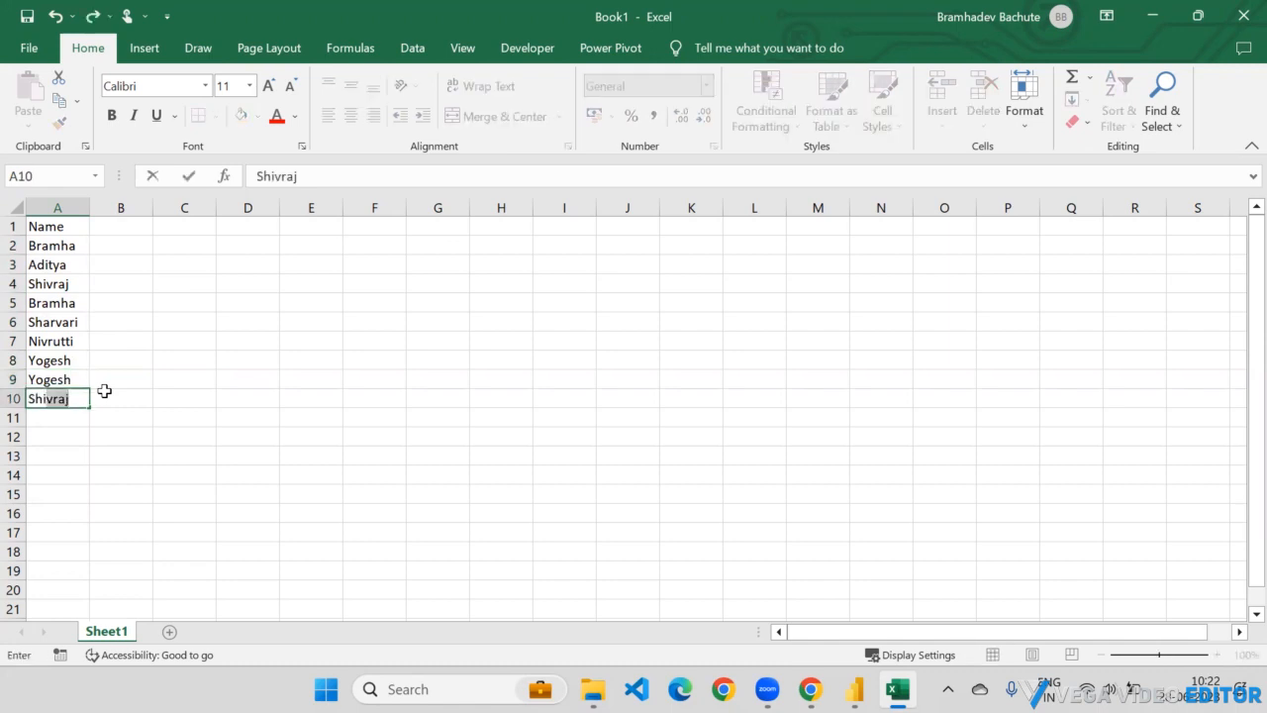
key("Return")
left_click_drag(61, 240, 52, 398)
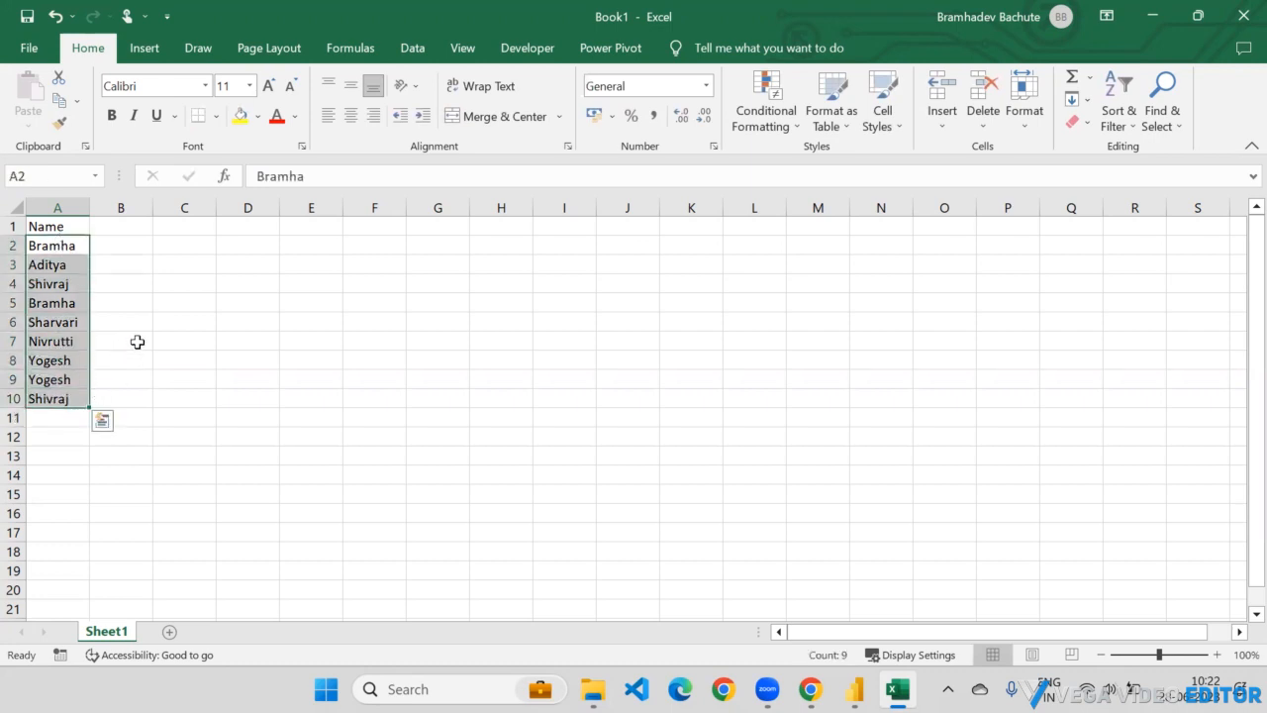
left_click(158, 284)
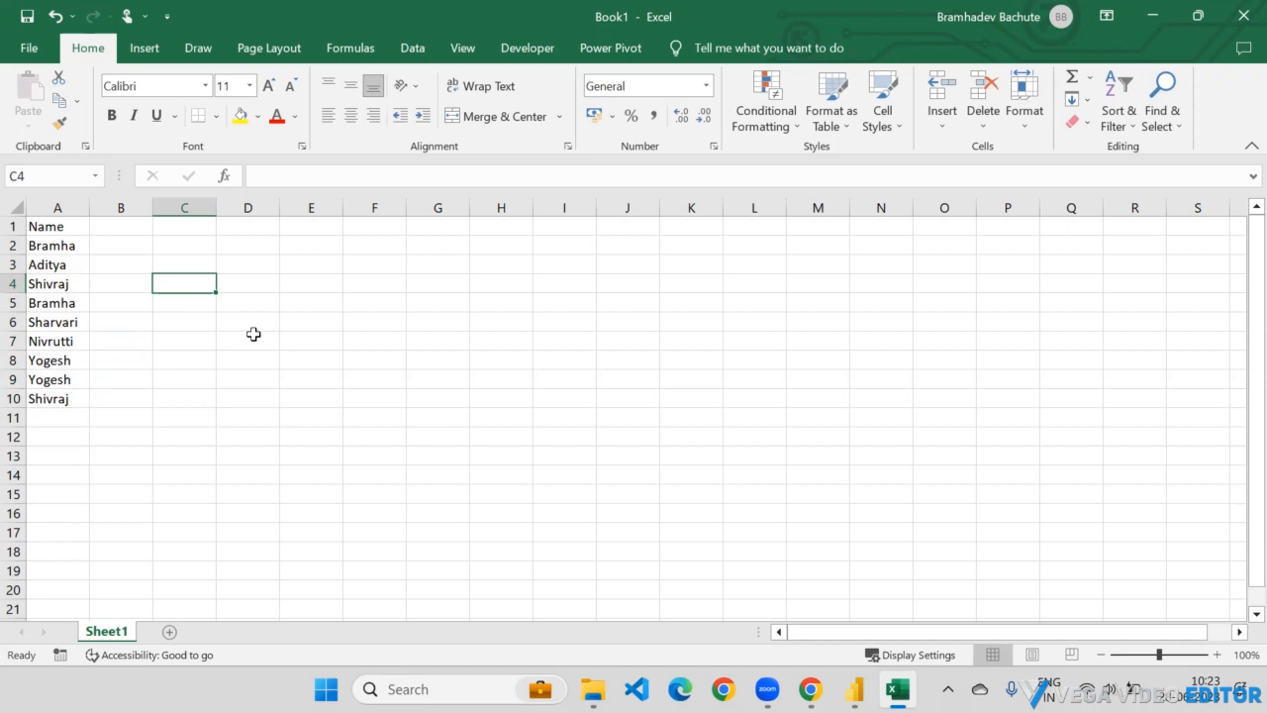
Apply conditional formatting to column A that highlights duplicate values with a light red fill and dark red text.
left_click(58, 226)
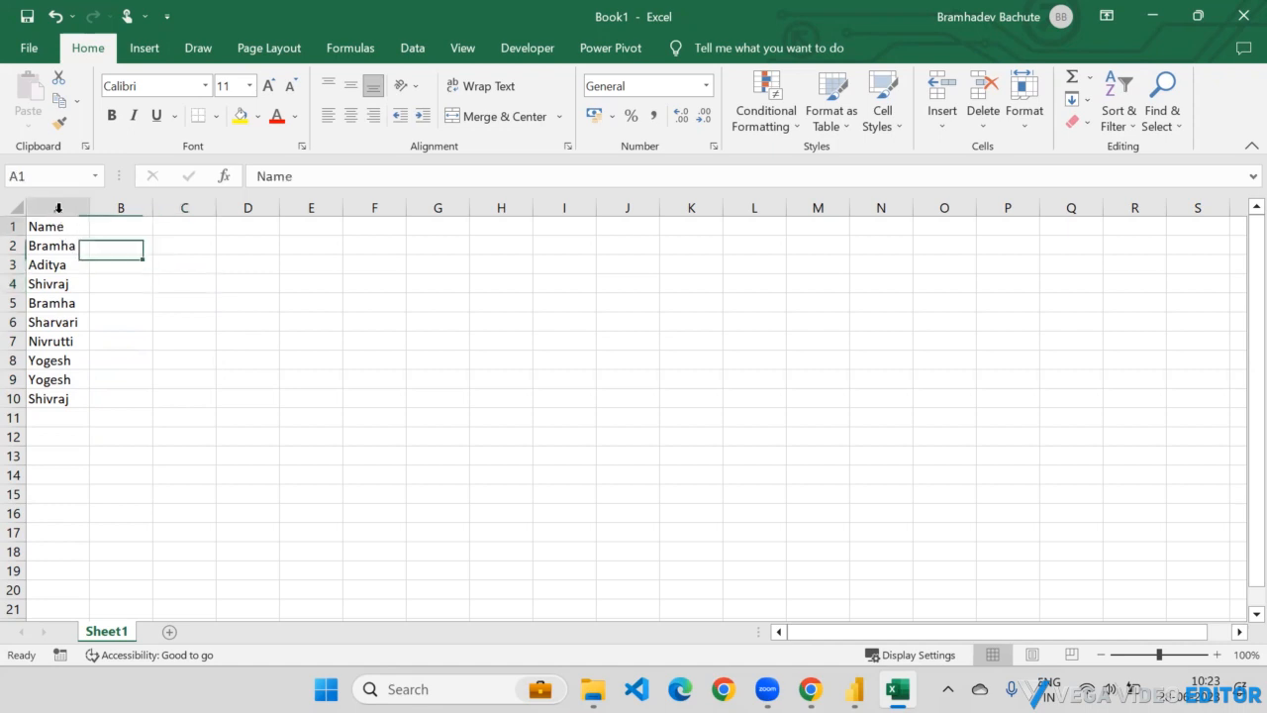
key("ctrl+space")
left_click(412, 47)
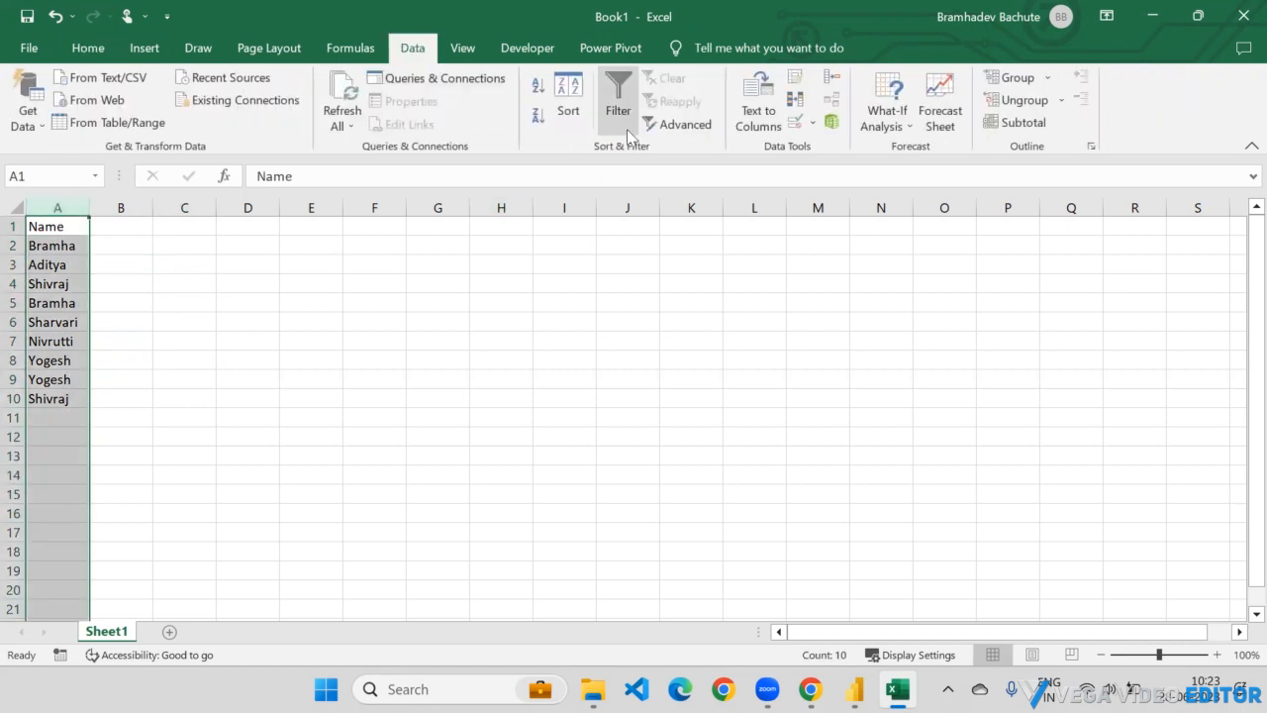
left_click(94, 47)
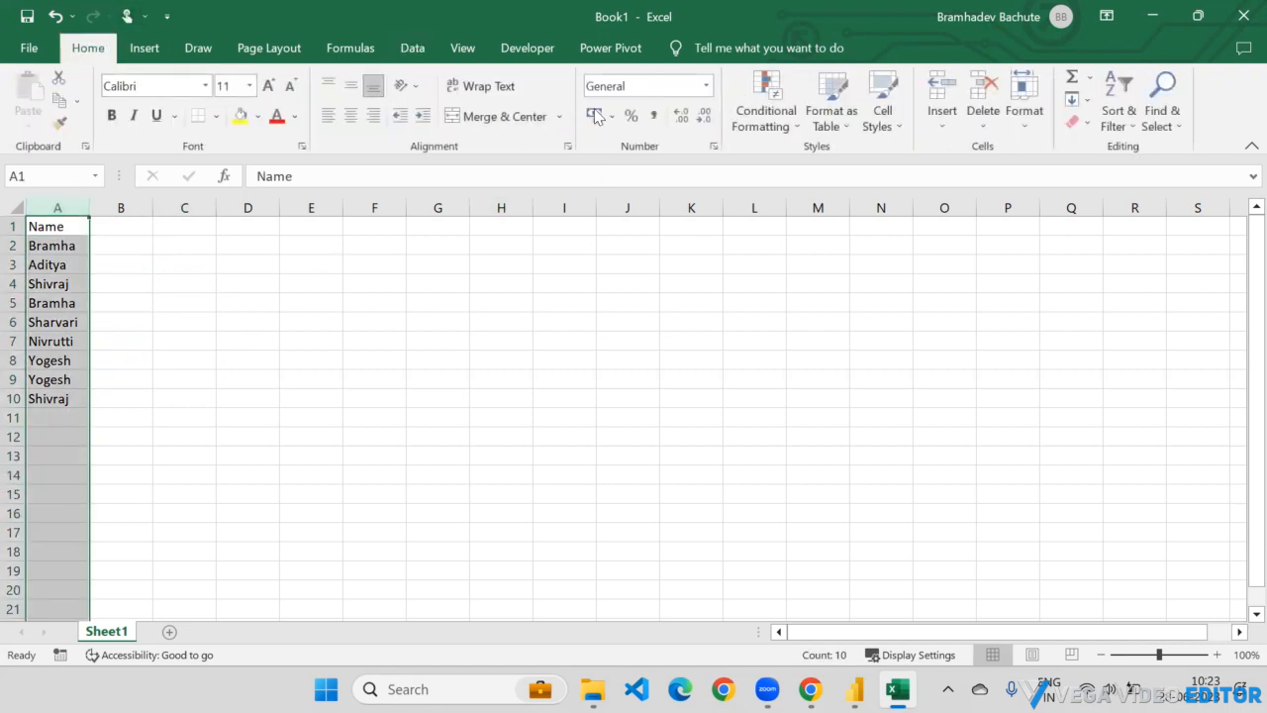
left_click(768, 114)
mouse_move(820, 162)
left_click(996, 421)
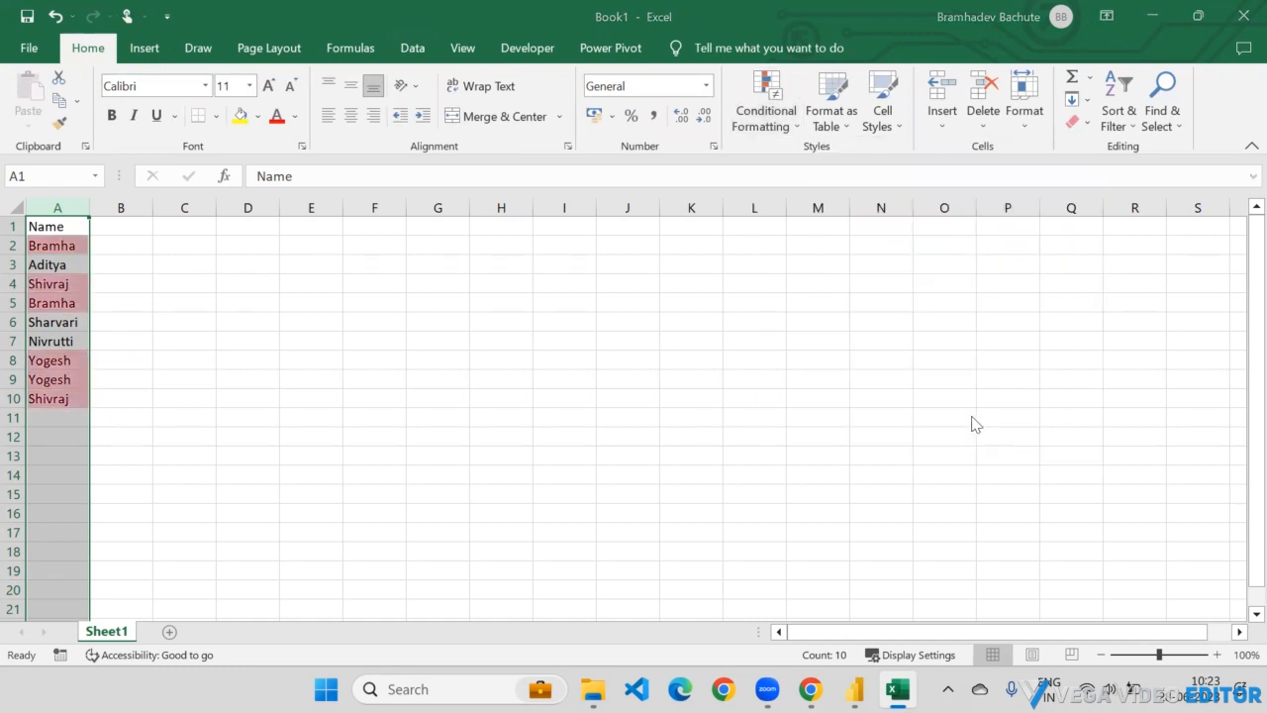
left_click(579, 315)
left_click(133, 263)
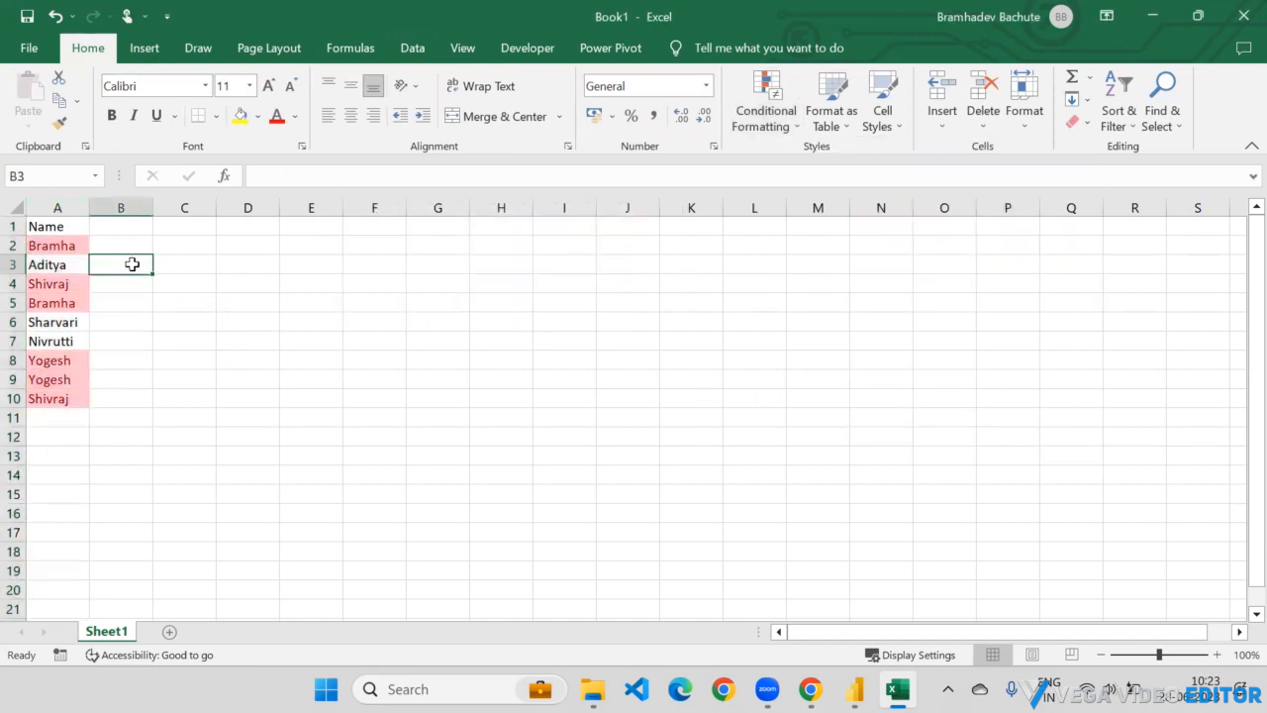
Select the names without a highlight in A3, A6 and A7 together to examine which occur only once.
left_click(61, 265)
left_click(74, 322)
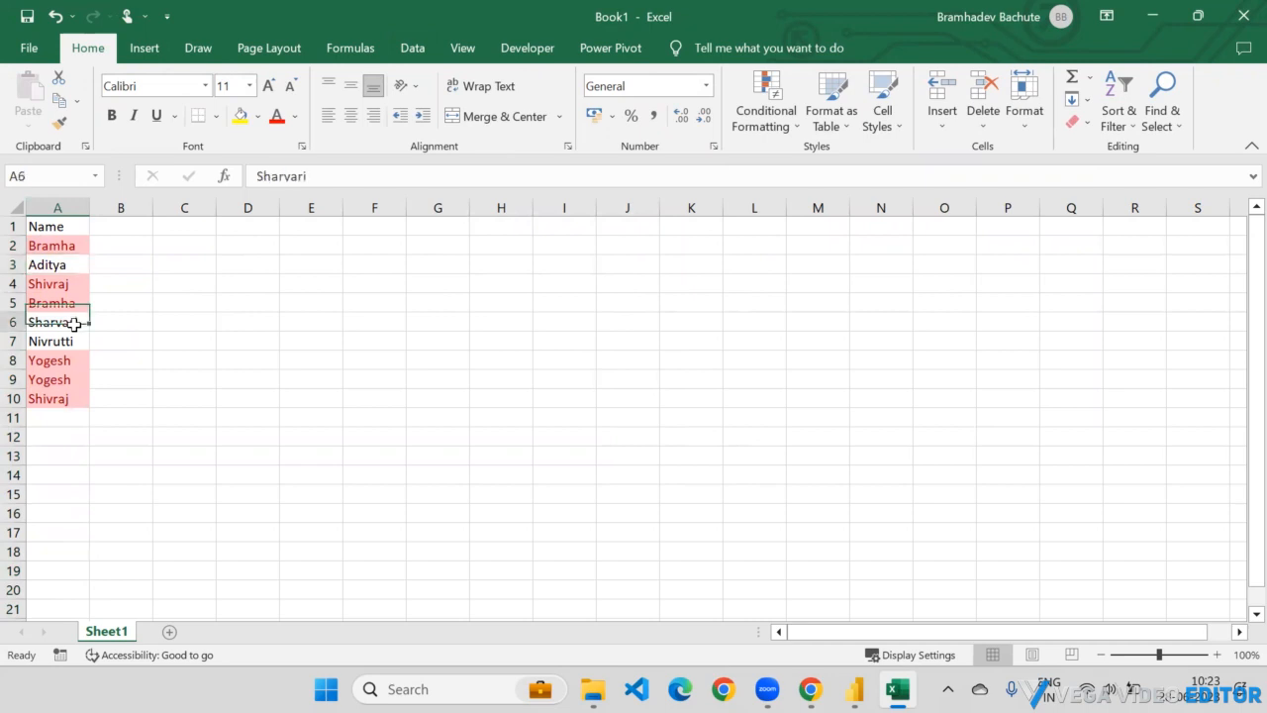
left_click(81, 342)
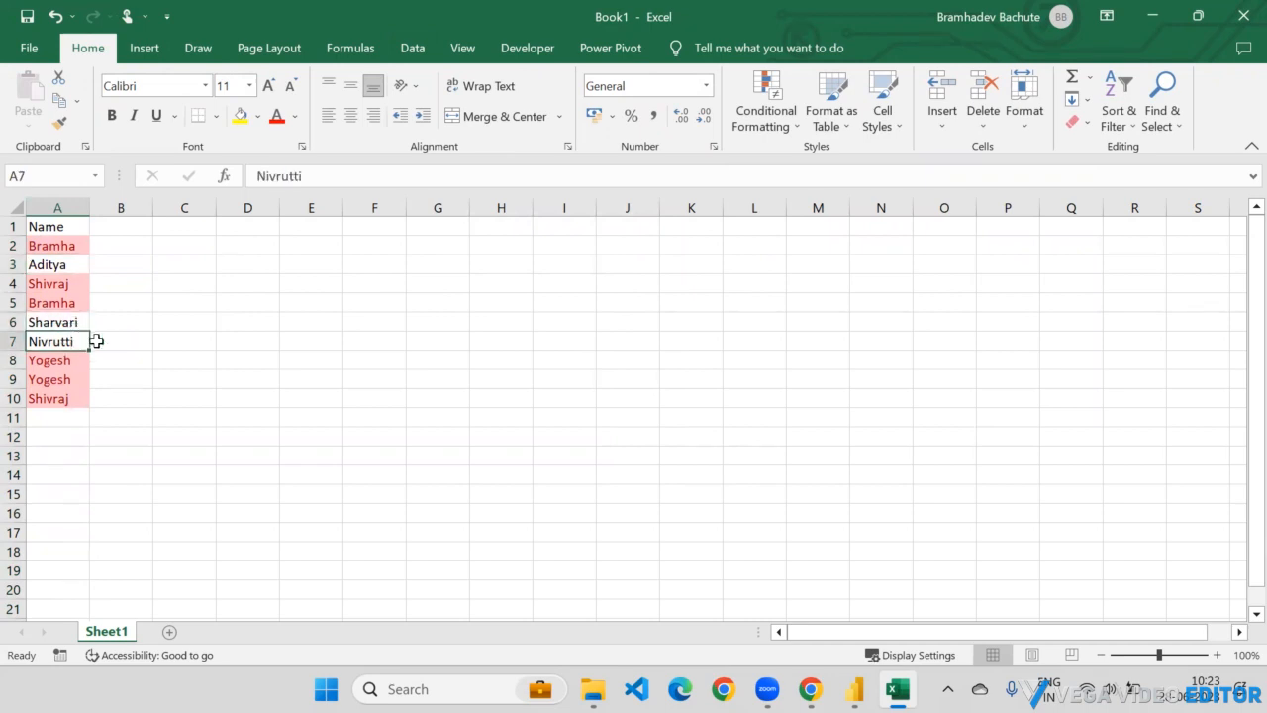
left_click(47, 265, "ctrl")
left_click(64, 323, "ctrl")
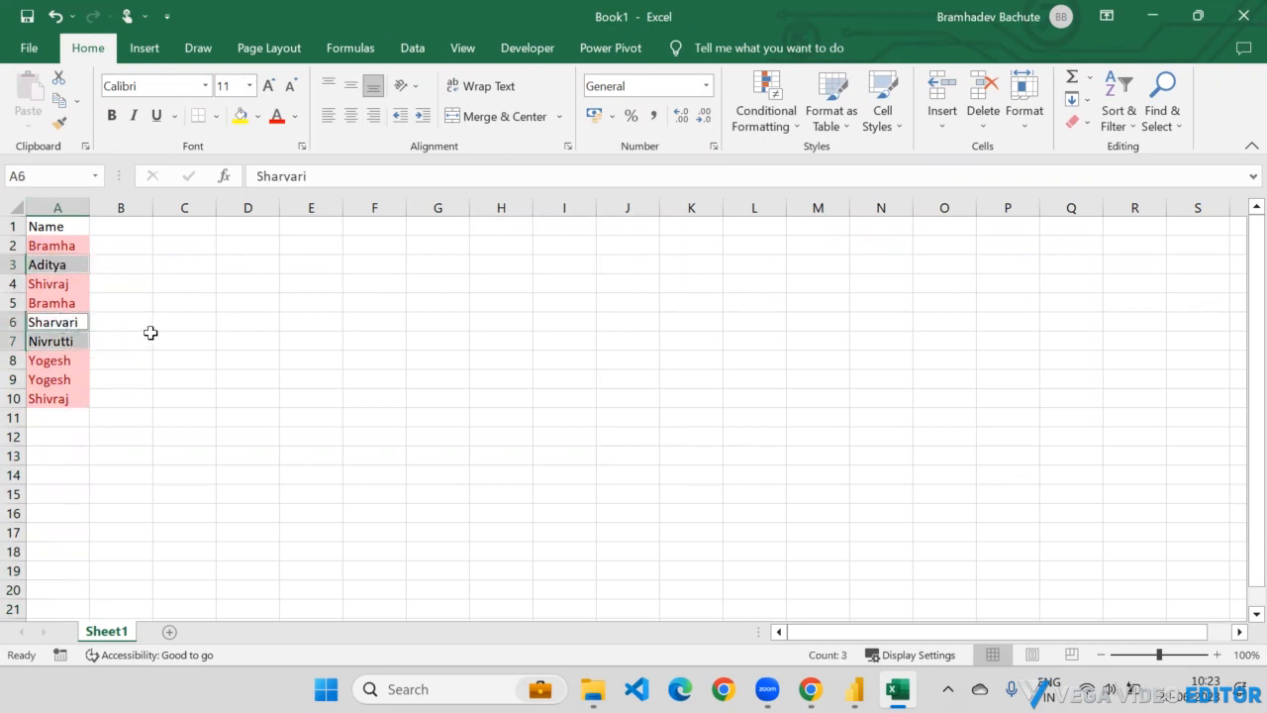
left_click(226, 300)
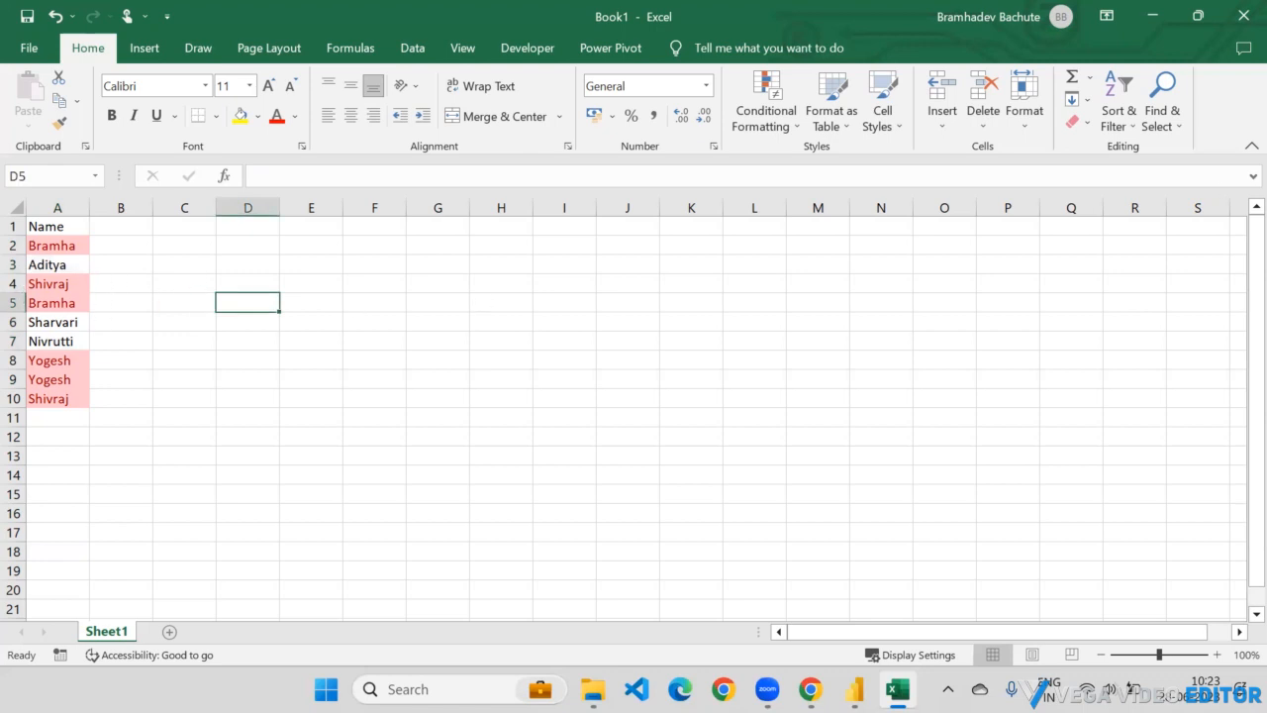
Enter the label Uniquw in D3 and the count 3 beside it in E3.
left_click(255, 278)
left_click(255, 266)
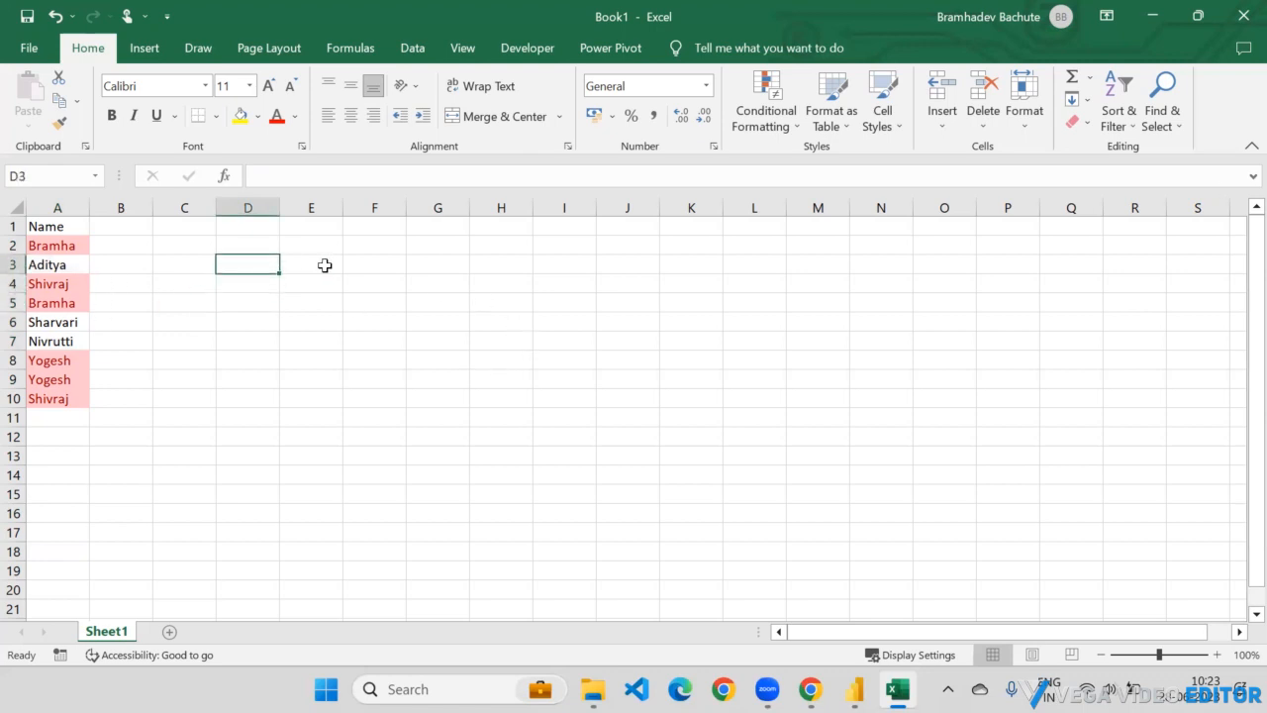
type("Uniquw")
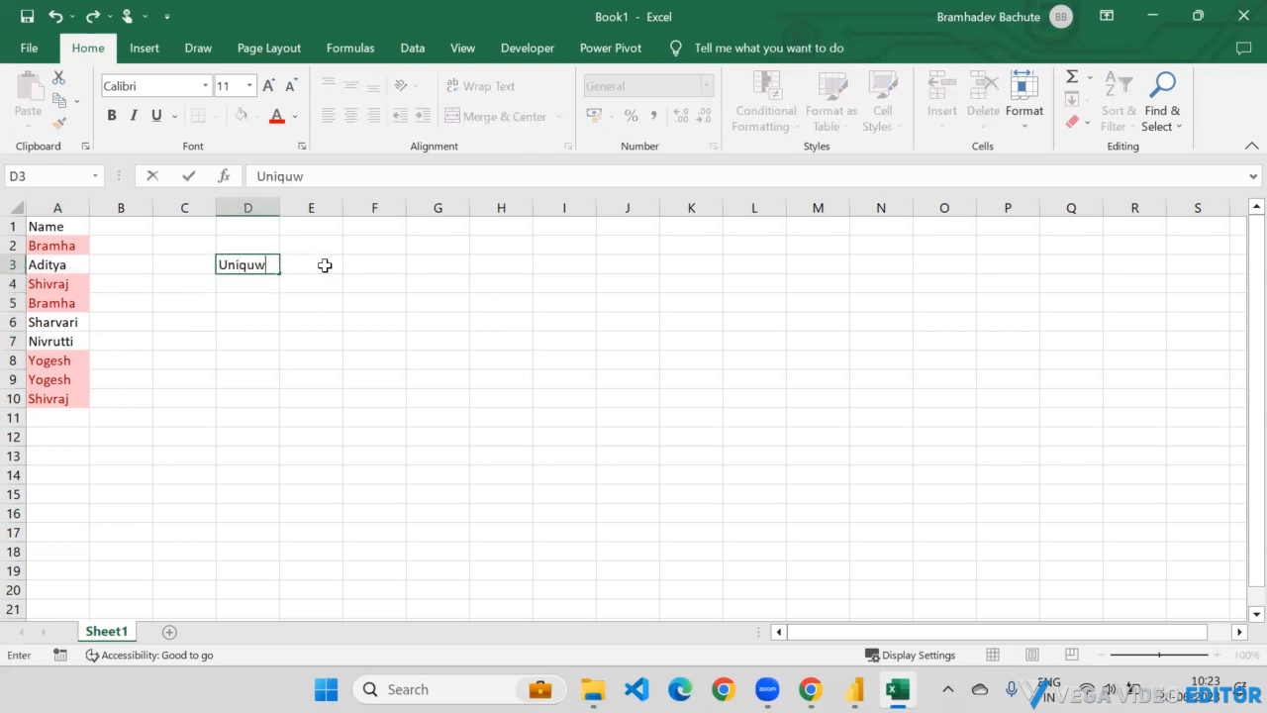
double_click(326, 265)
key("Escape")
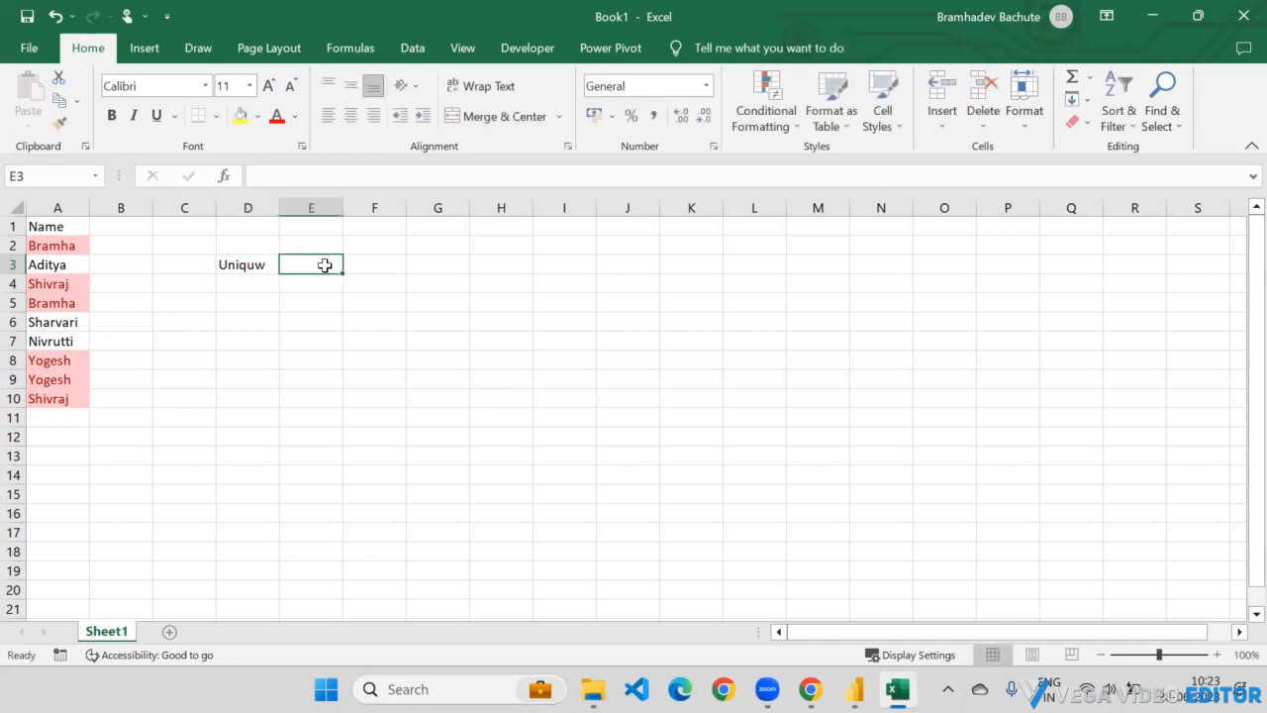
key("Left")
key("Right")
type("3")
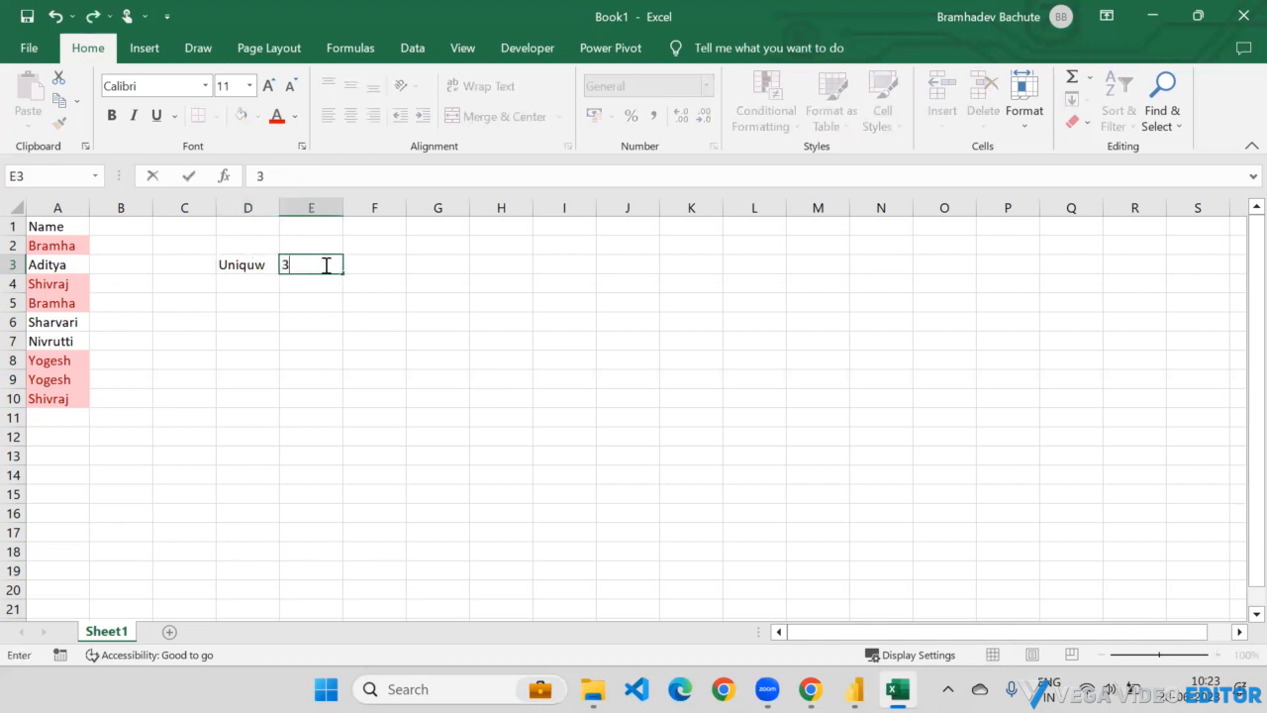
key("Return")
Correct the spelling of the label in D3 to Unique.
key("Left")
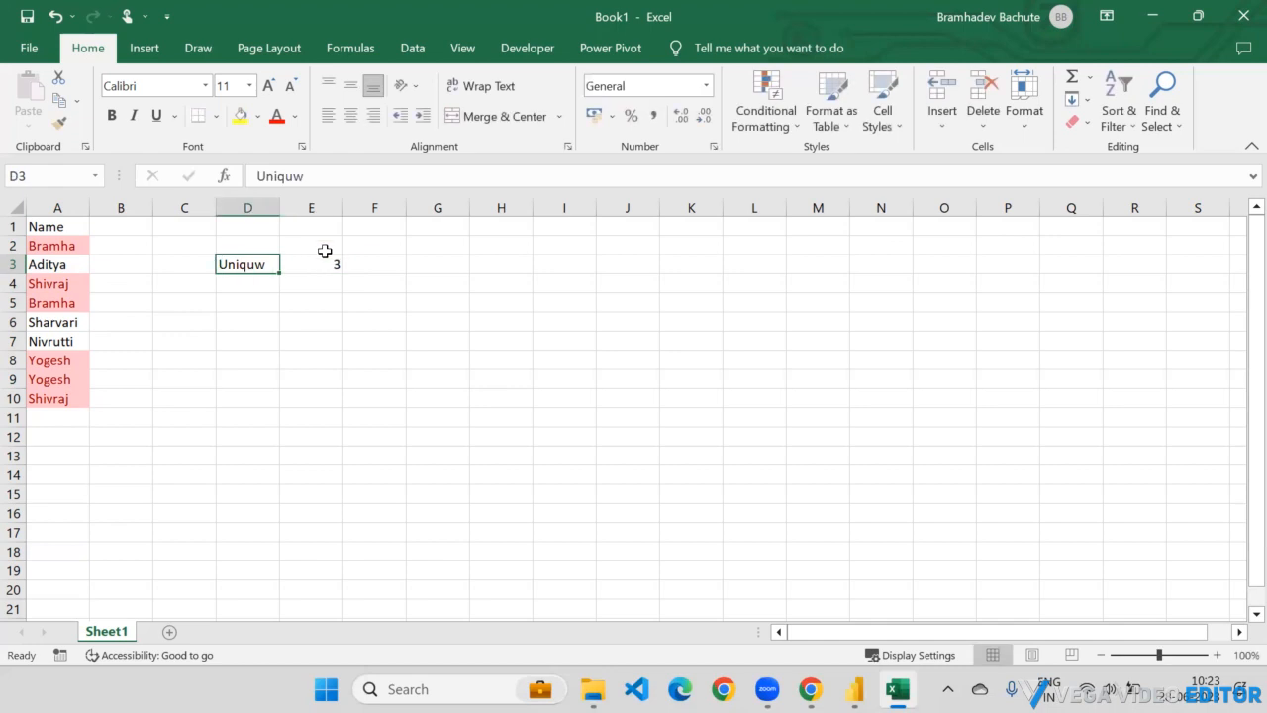
left_click(318, 177)
key("BackSpace")
type("e")
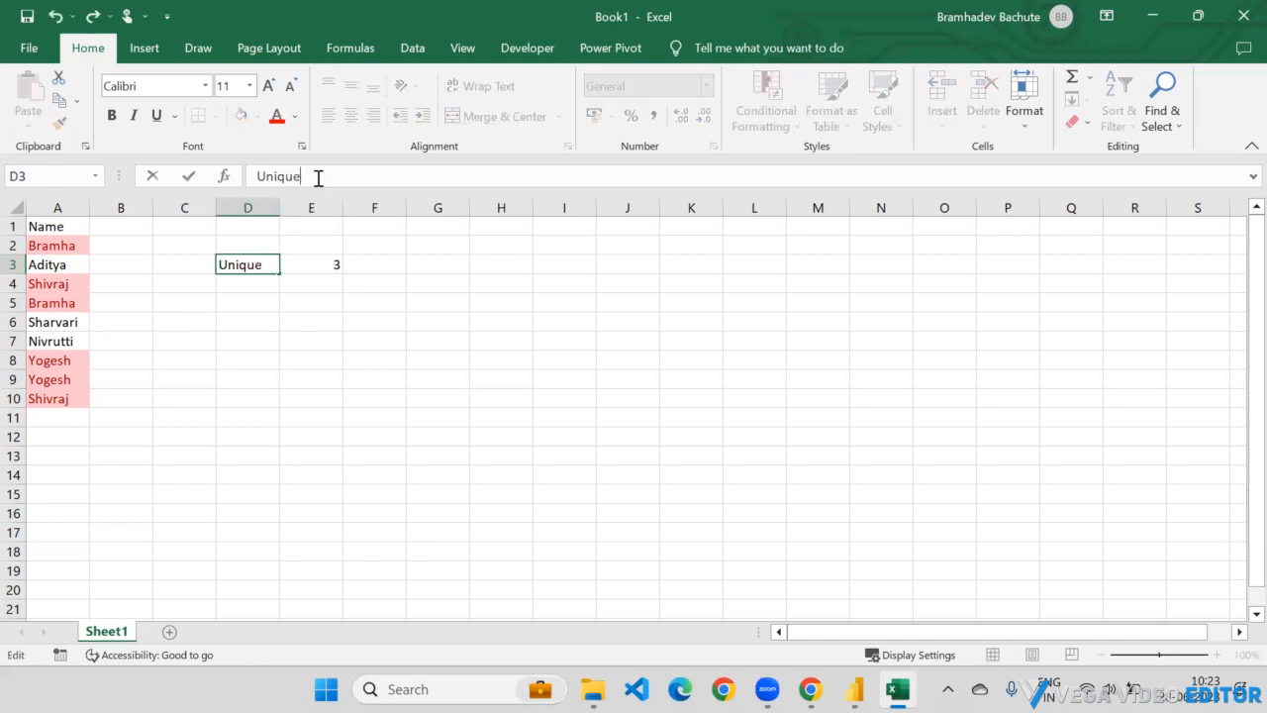
key("Return")
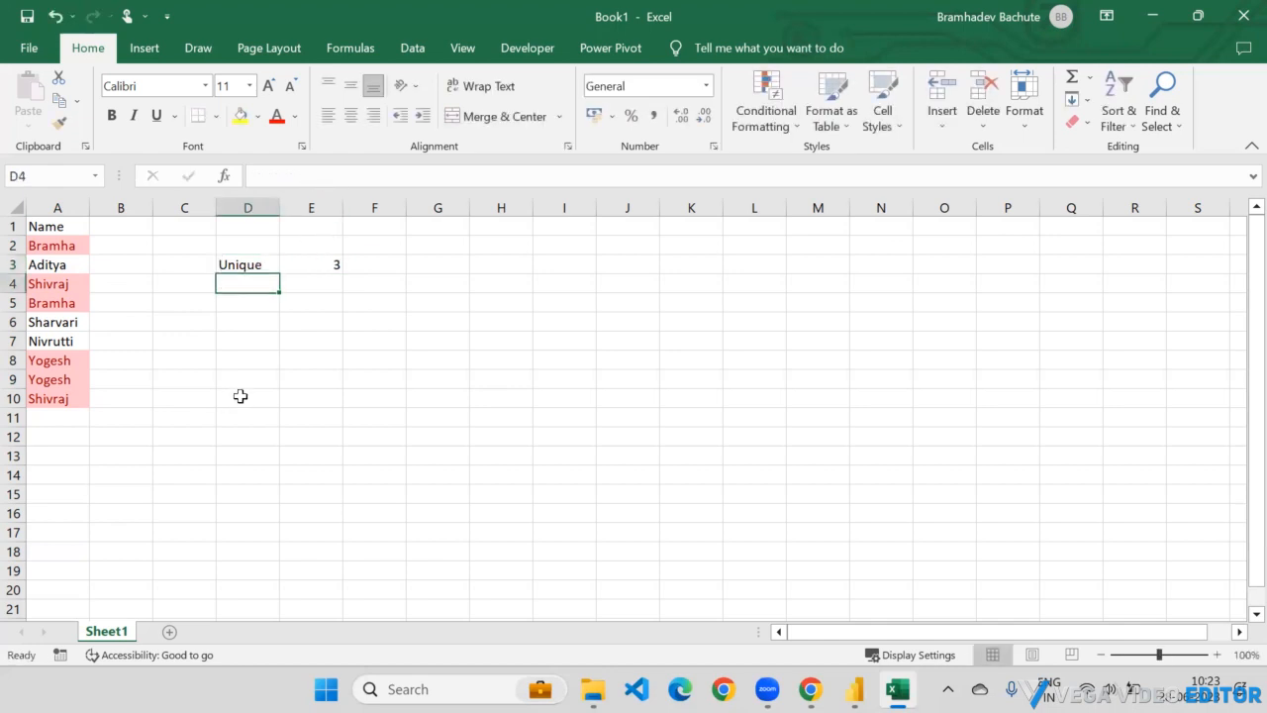
Enter the label Distinct in D4 and select E4 for its count.
type("Dis")
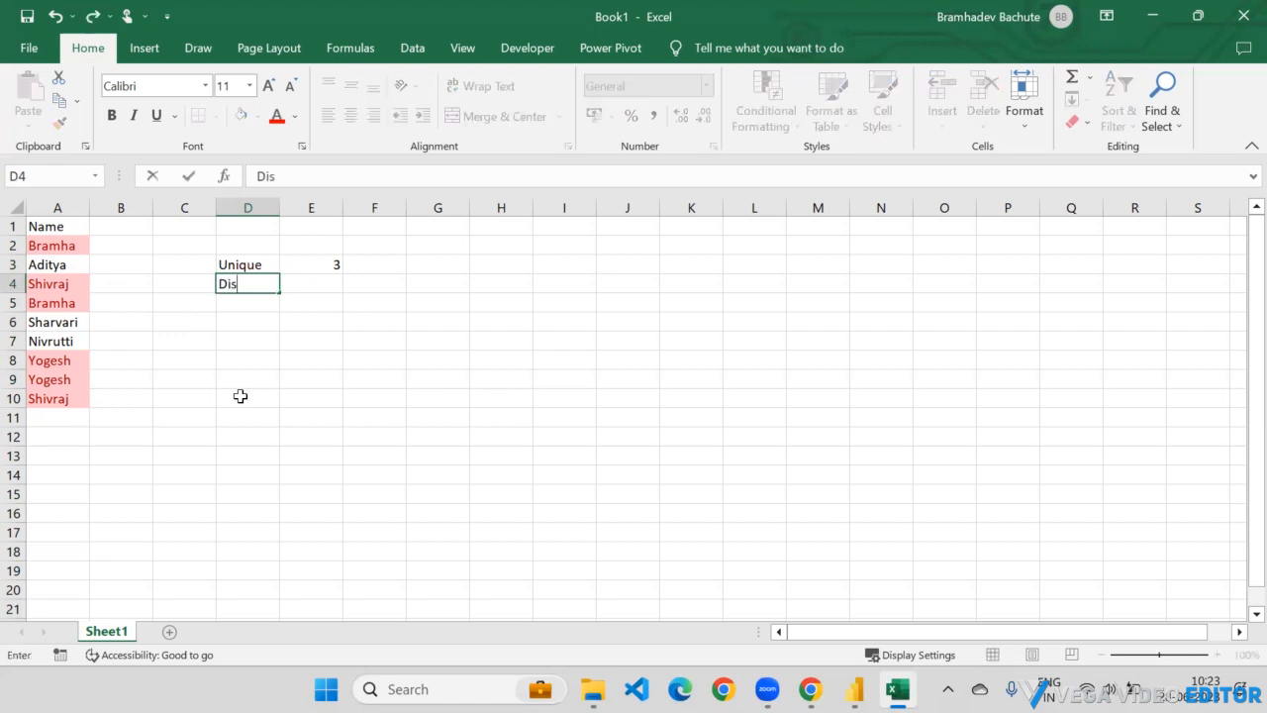
type("tinct")
key("ctrl+Return")
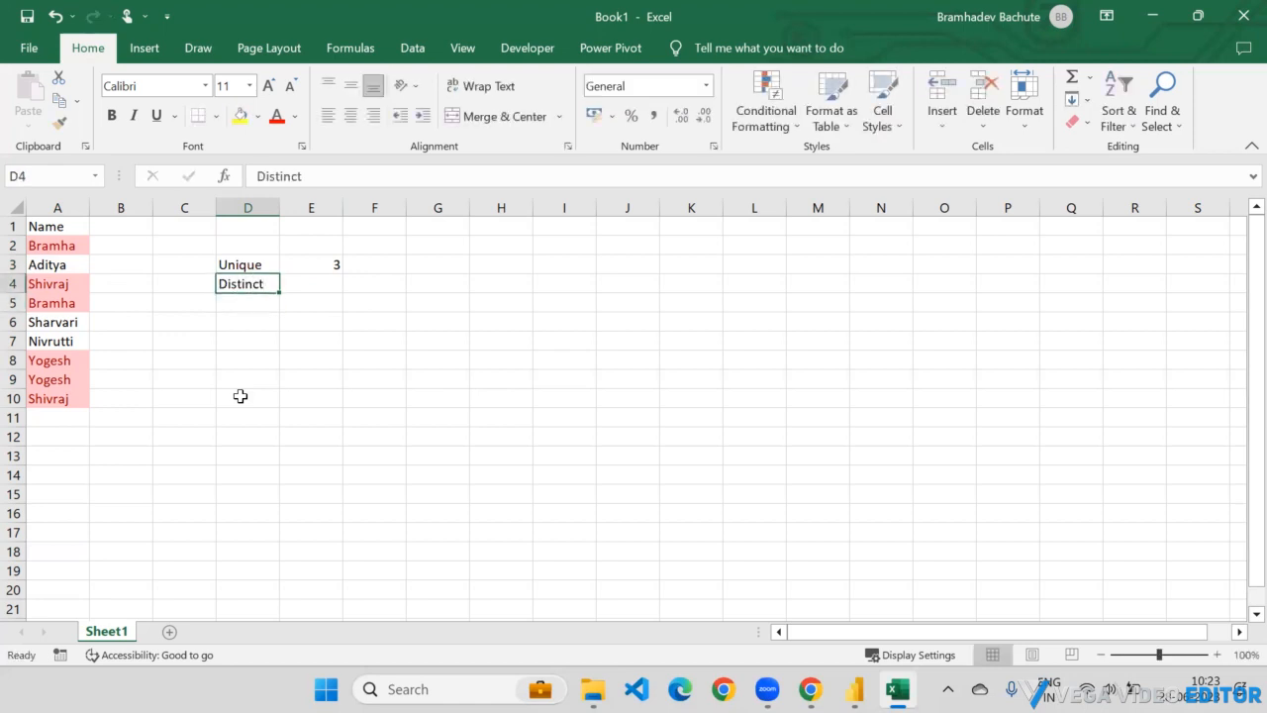
key("Right")
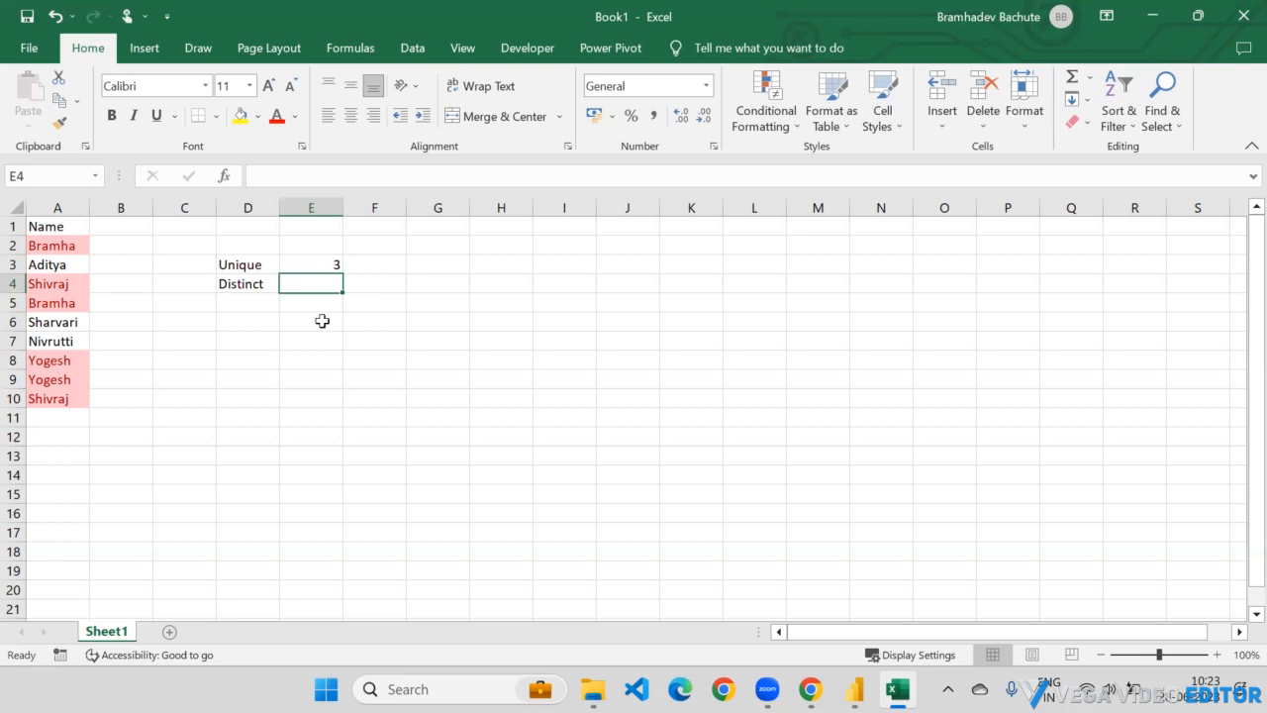
left_click(317, 266)
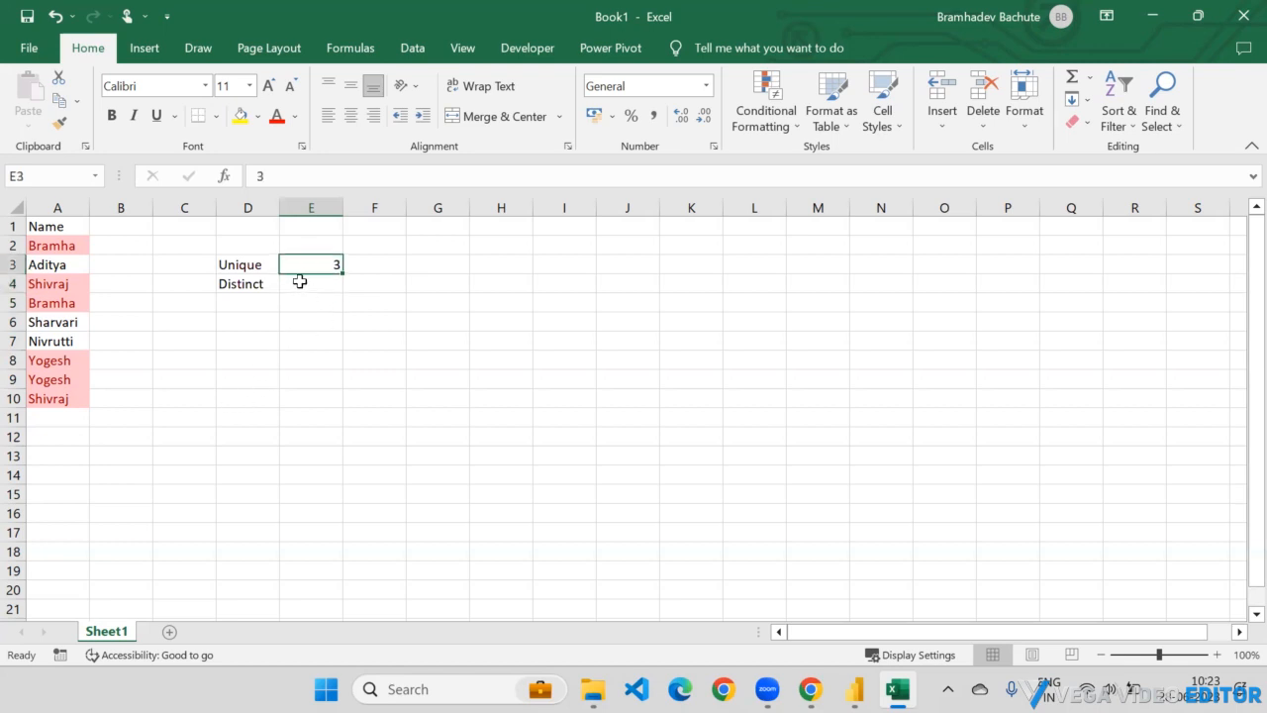
left_click(297, 282)
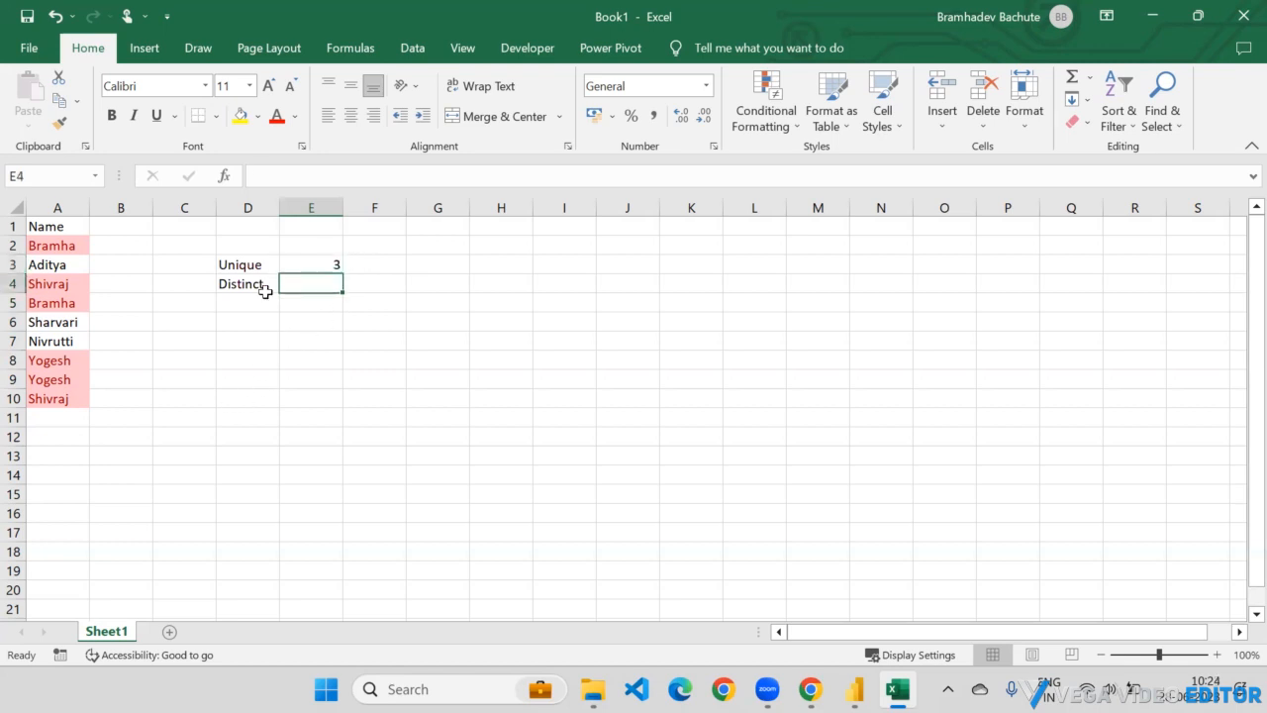
Examine the repeated names by selecting each matching pair: A2 with A5, A4 with A10, and A8 with A9.
left_click(78, 244)
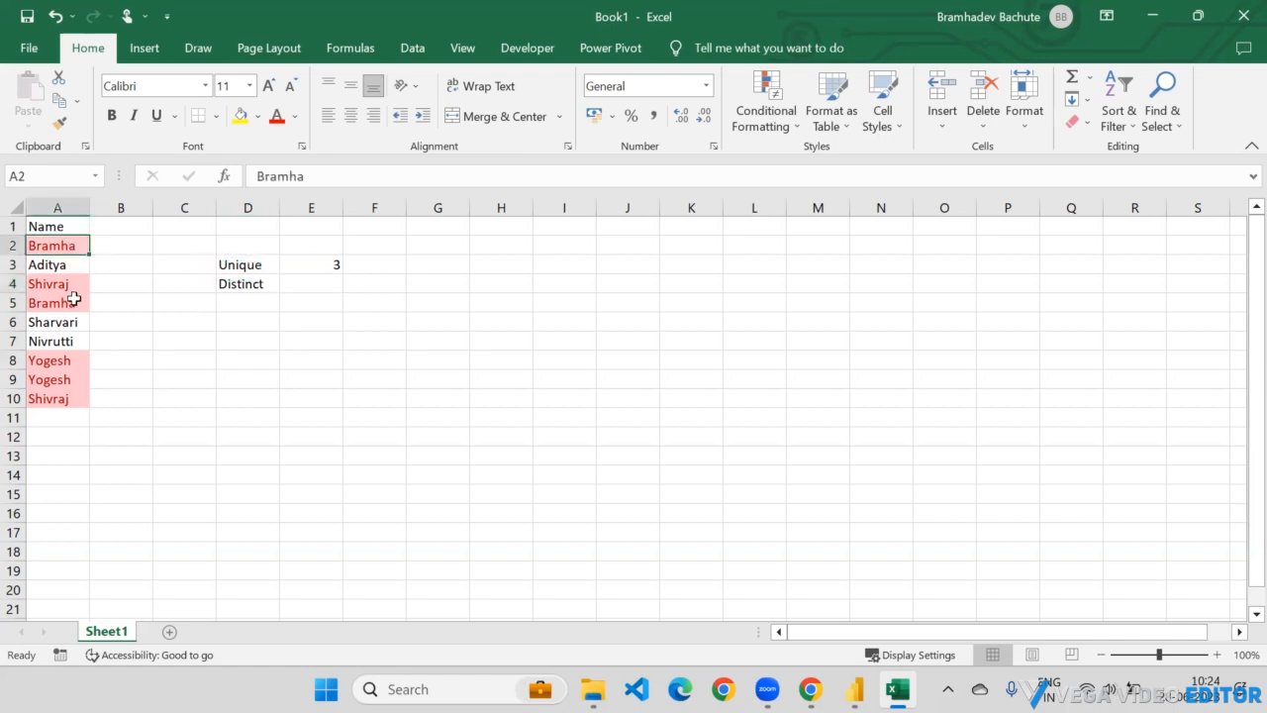
left_click(74, 303, "ctrl")
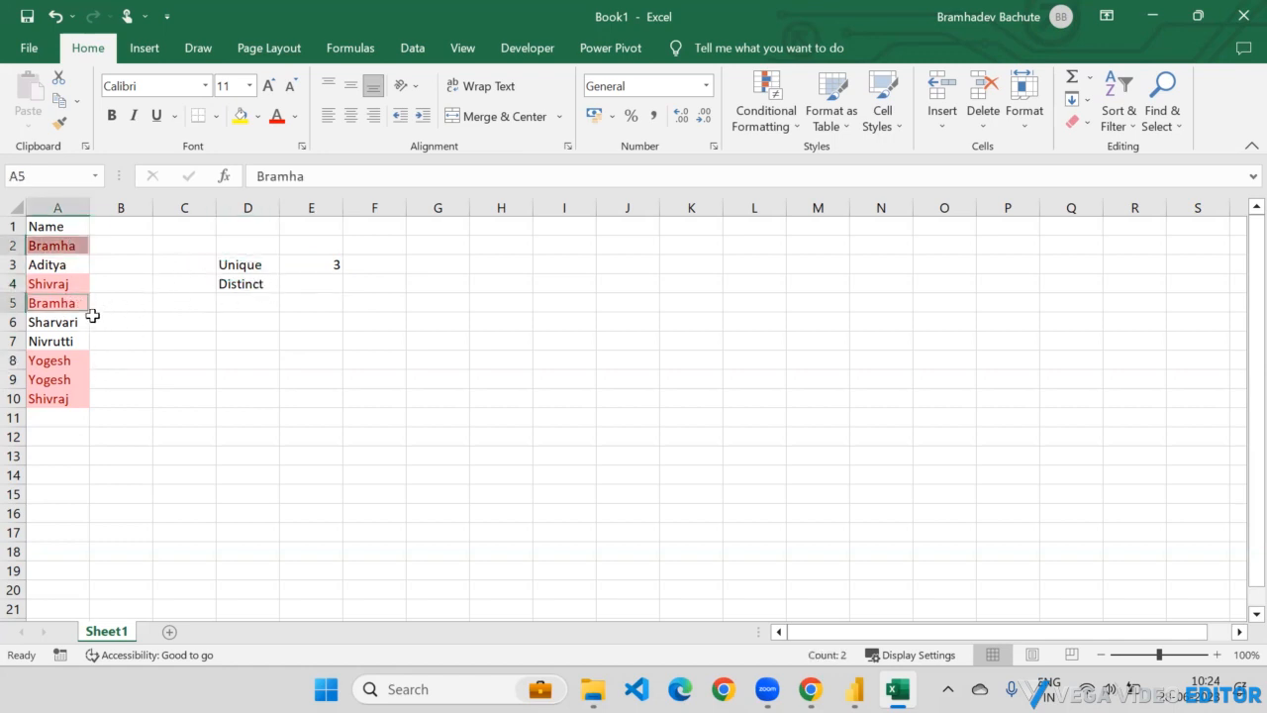
left_click(68, 283)
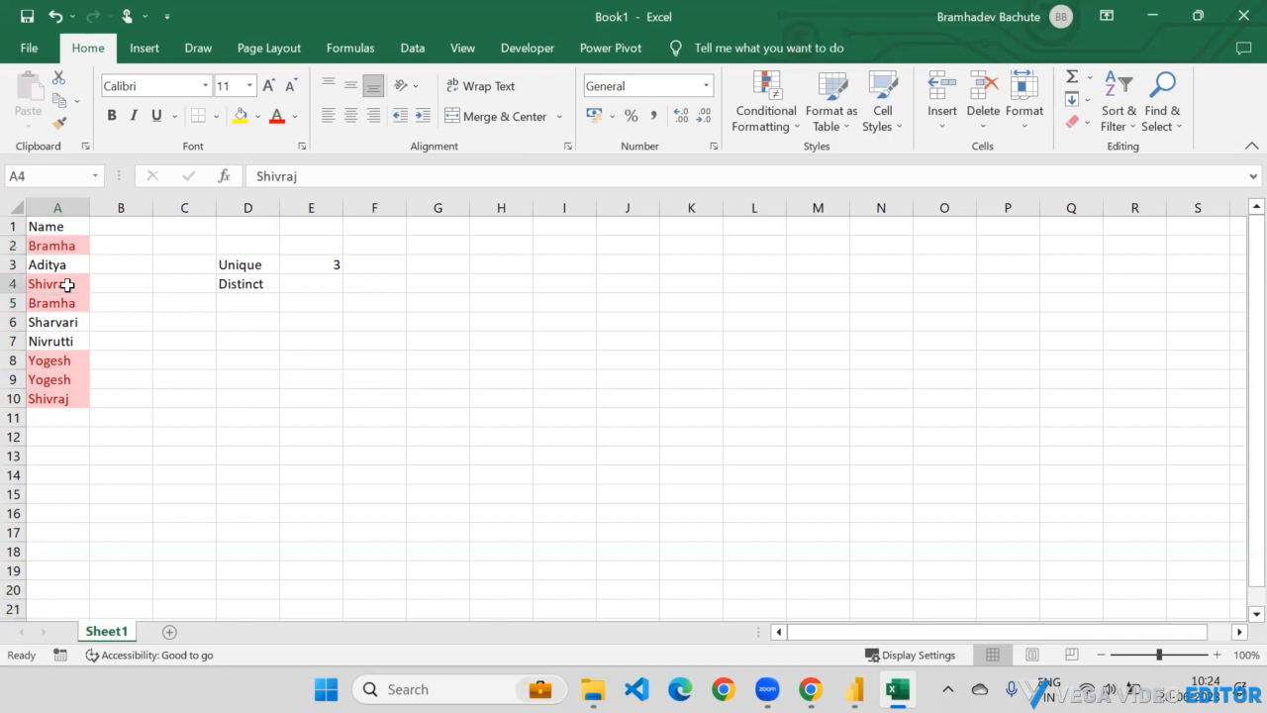
left_click(56, 398, "ctrl")
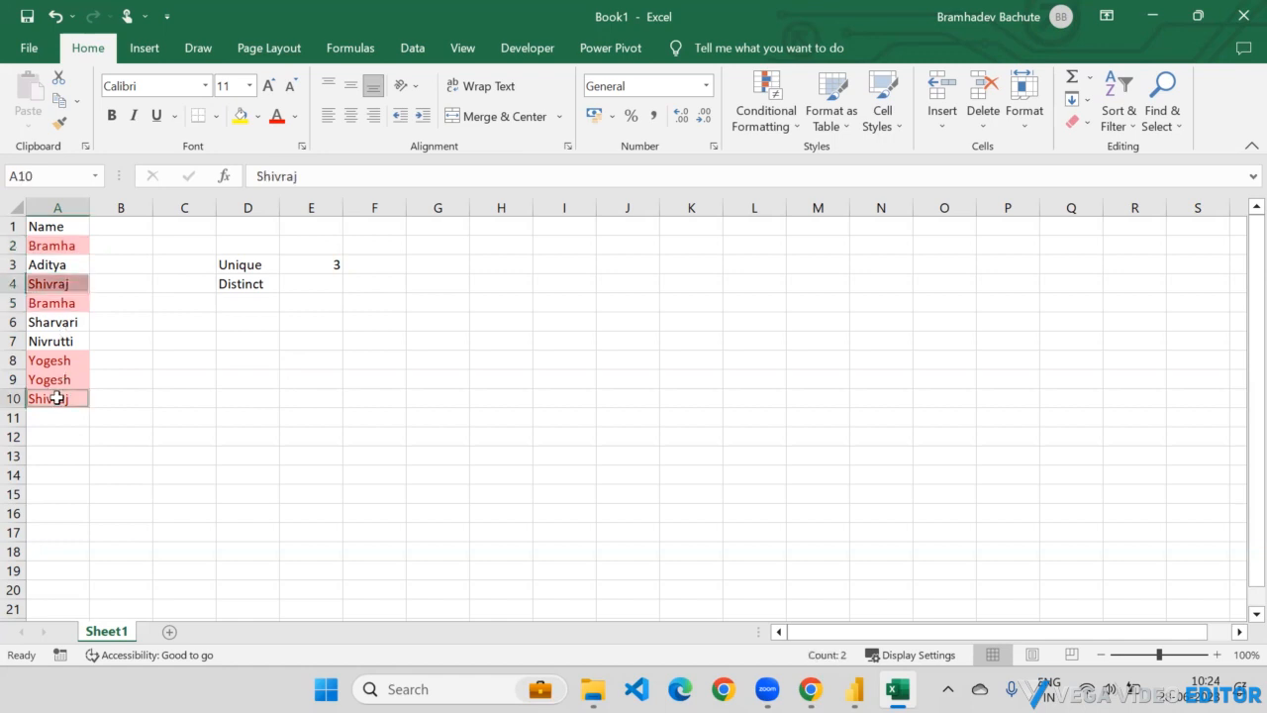
left_click(58, 360)
left_click(61, 376, "ctrl")
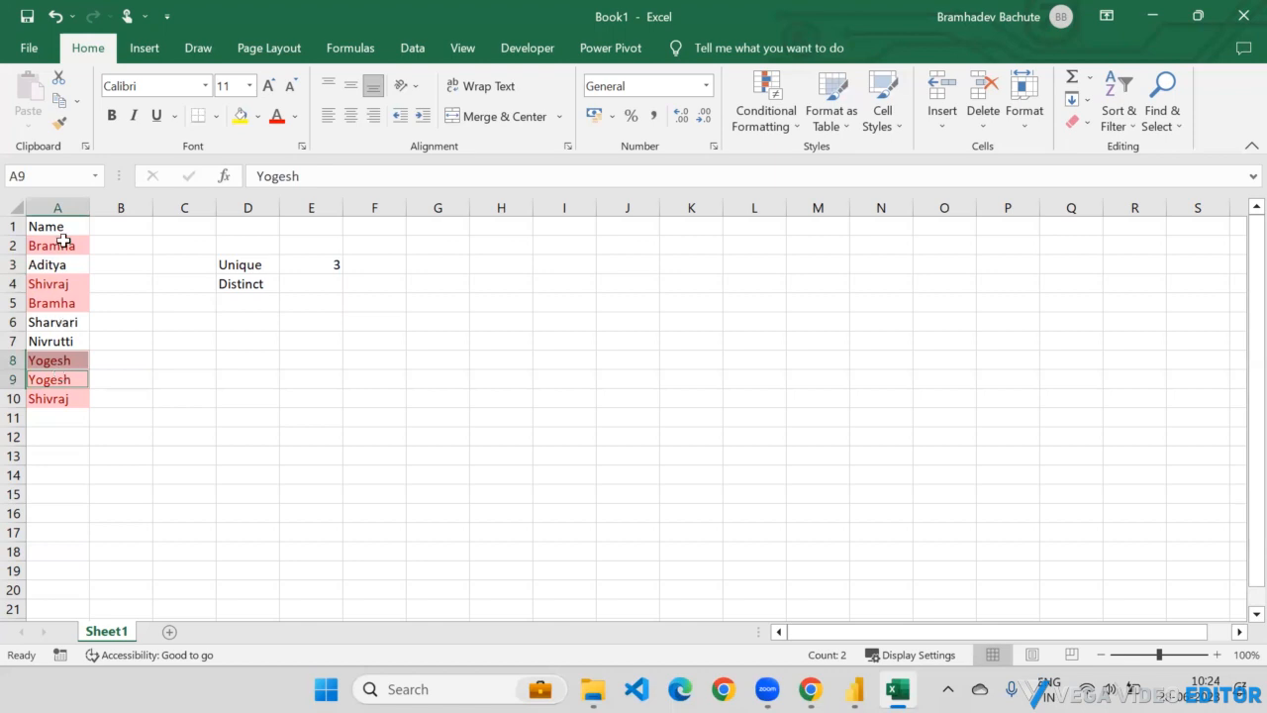
Copy the names in A2:A10 and paste them as values only, starting at I3.
left_click_drag(62, 242, 53, 398)
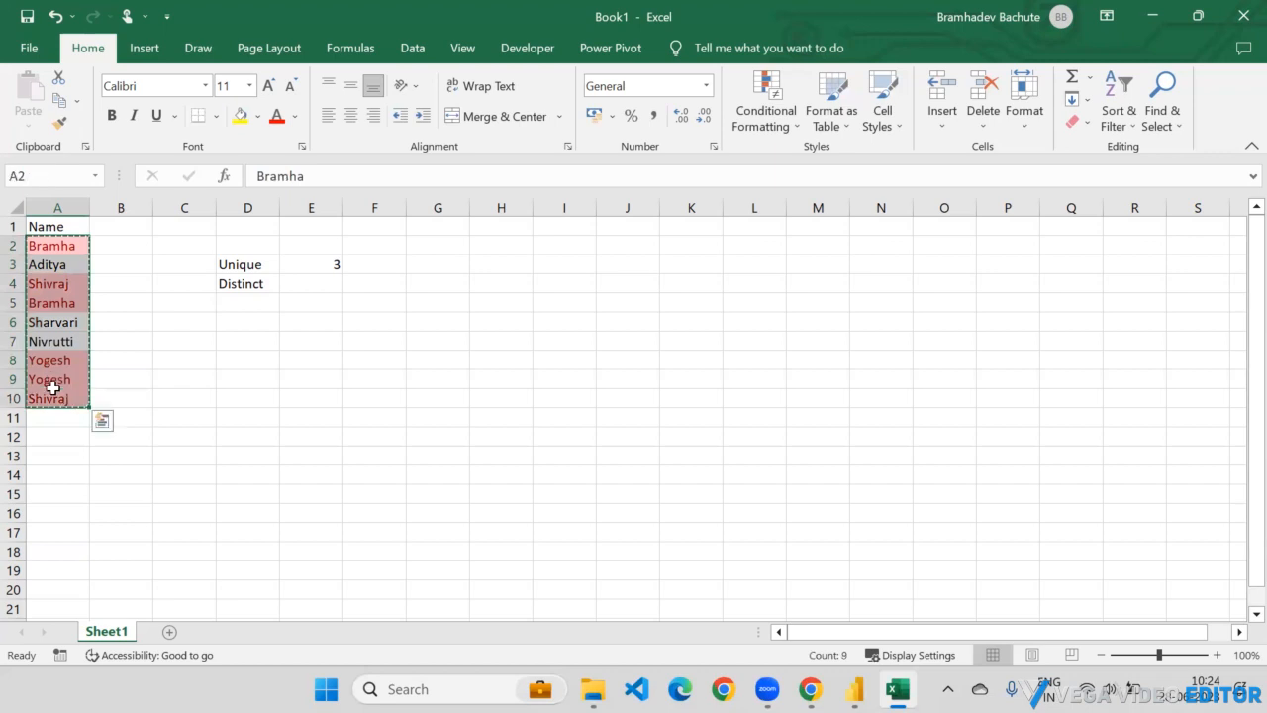
key("ctrl+c")
left_click(585, 265)
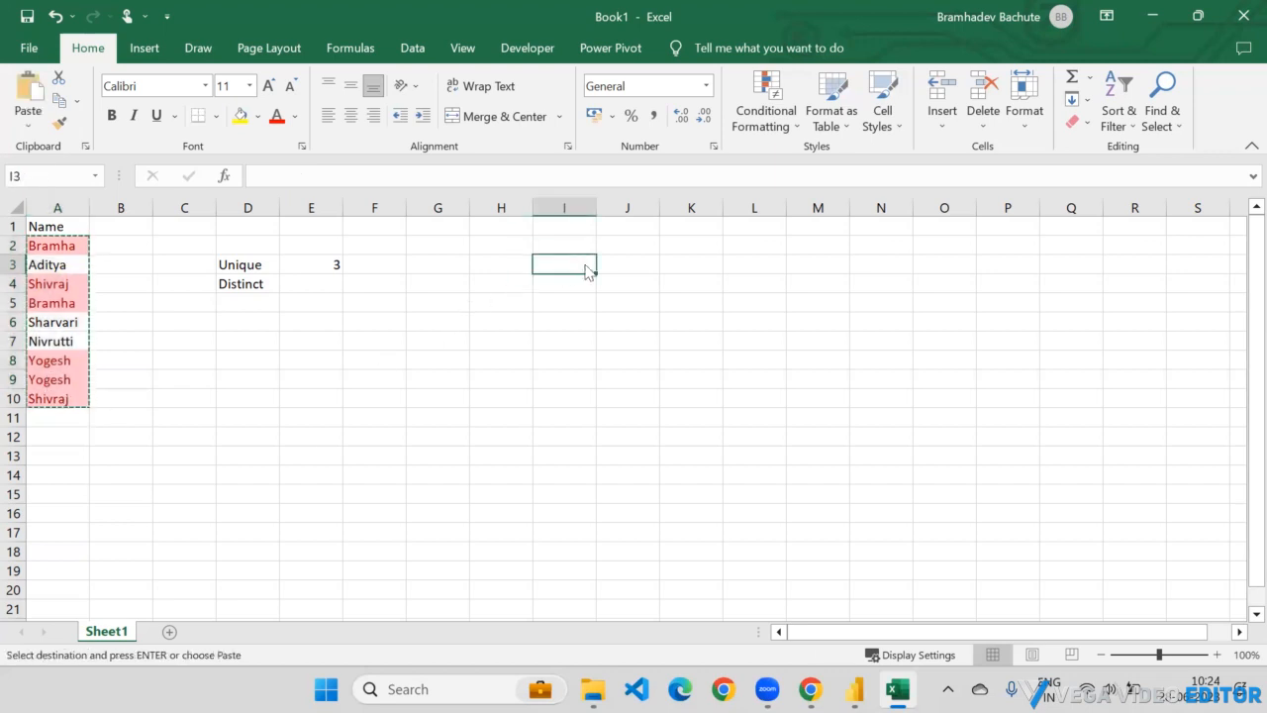
key("ctrl+alt+v")
key("v")
key("Return")
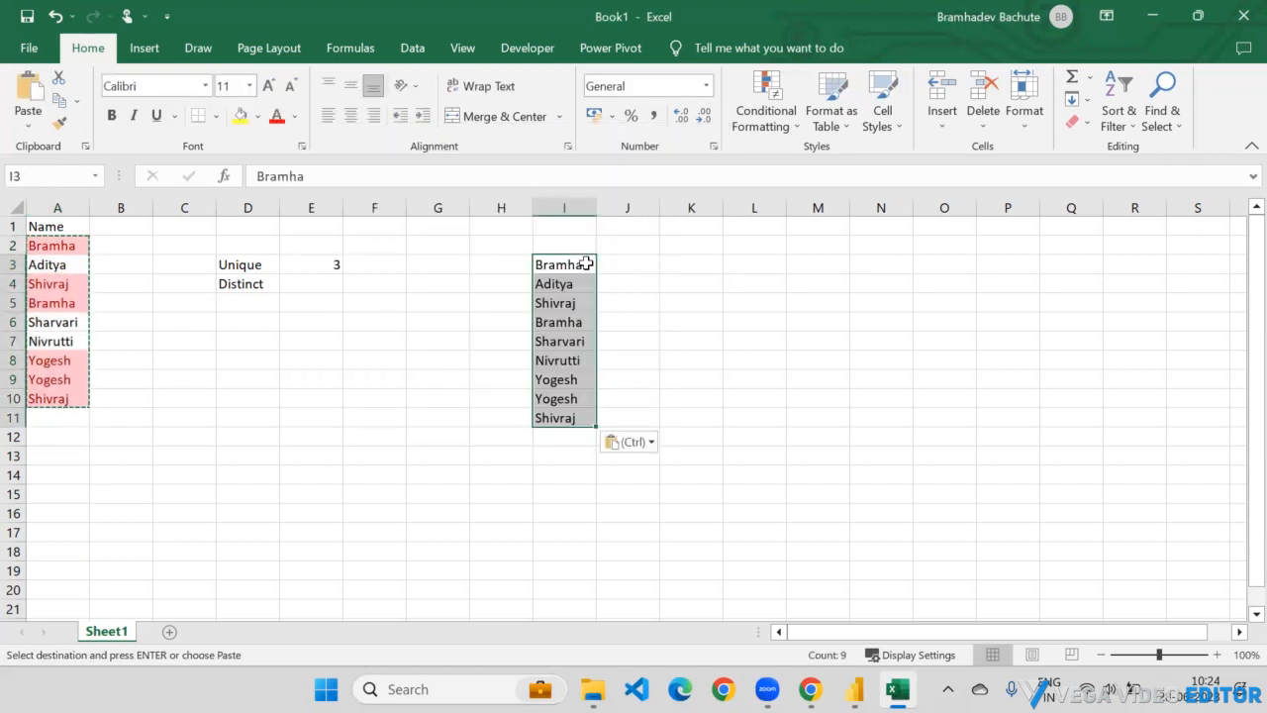
Remove the duplicate values from the pasted name list in column I only, keeping the current selection.
key("alt+a+m")
left_click(585, 389)
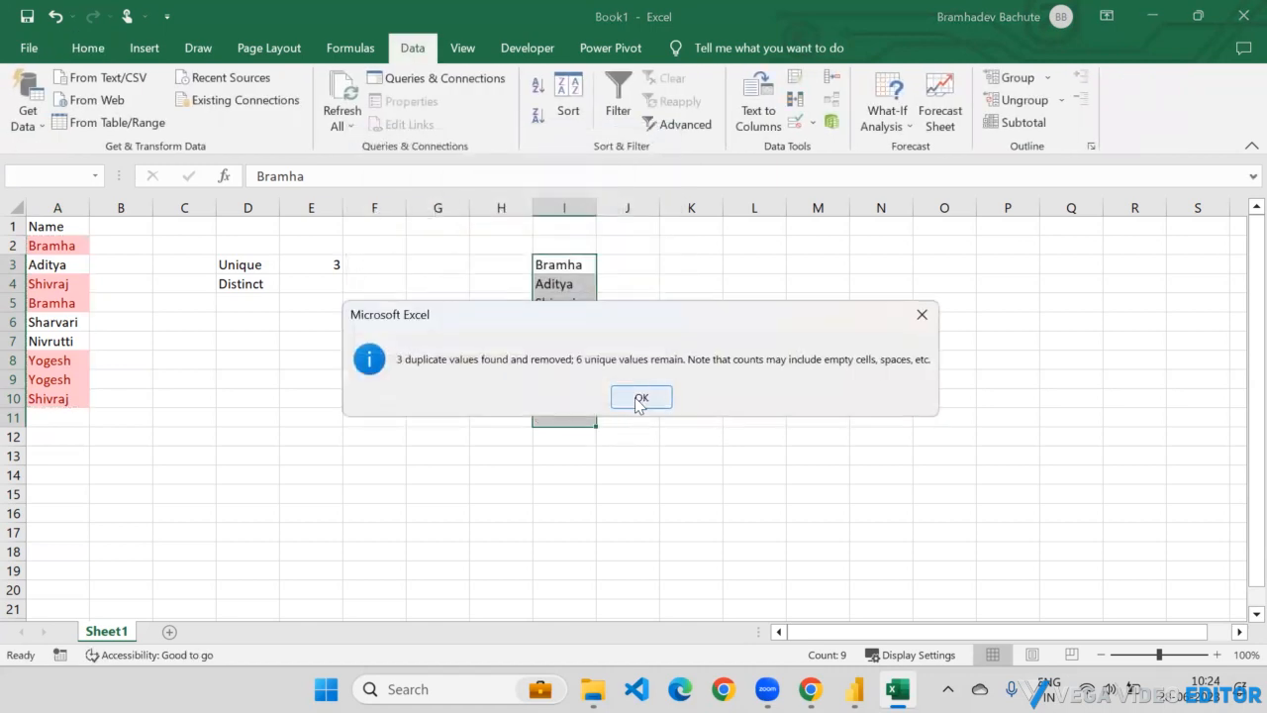
left_click(642, 396)
Select I3:I8 to count the remaining names and enter 6 in E4 as the Distinct count.
left_click_drag(558, 266, 560, 360)
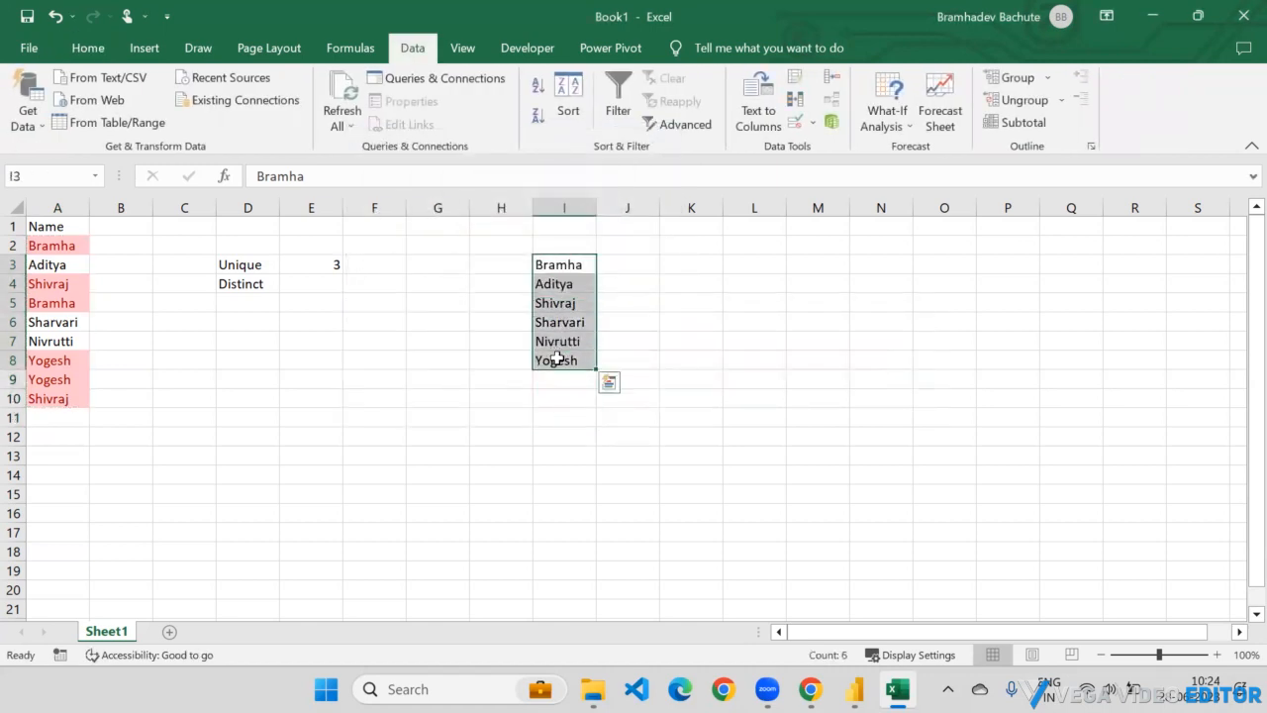
left_click(301, 283)
type("6")
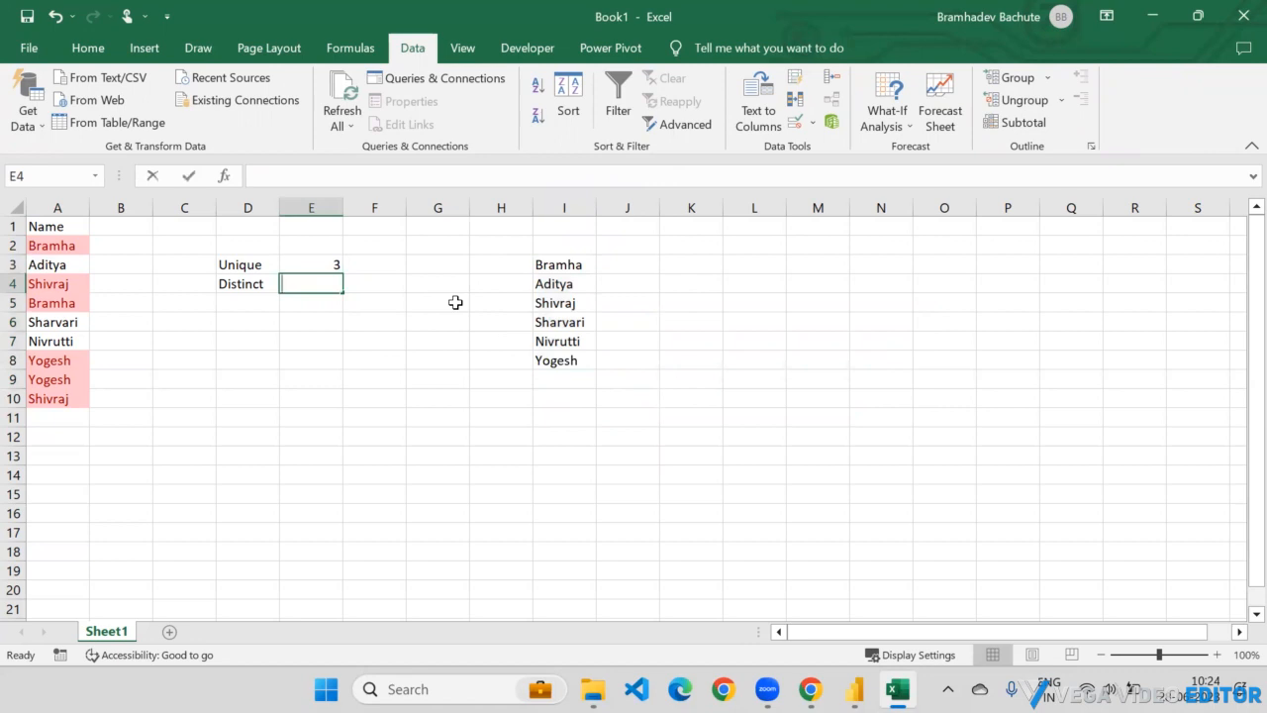
key("Return")
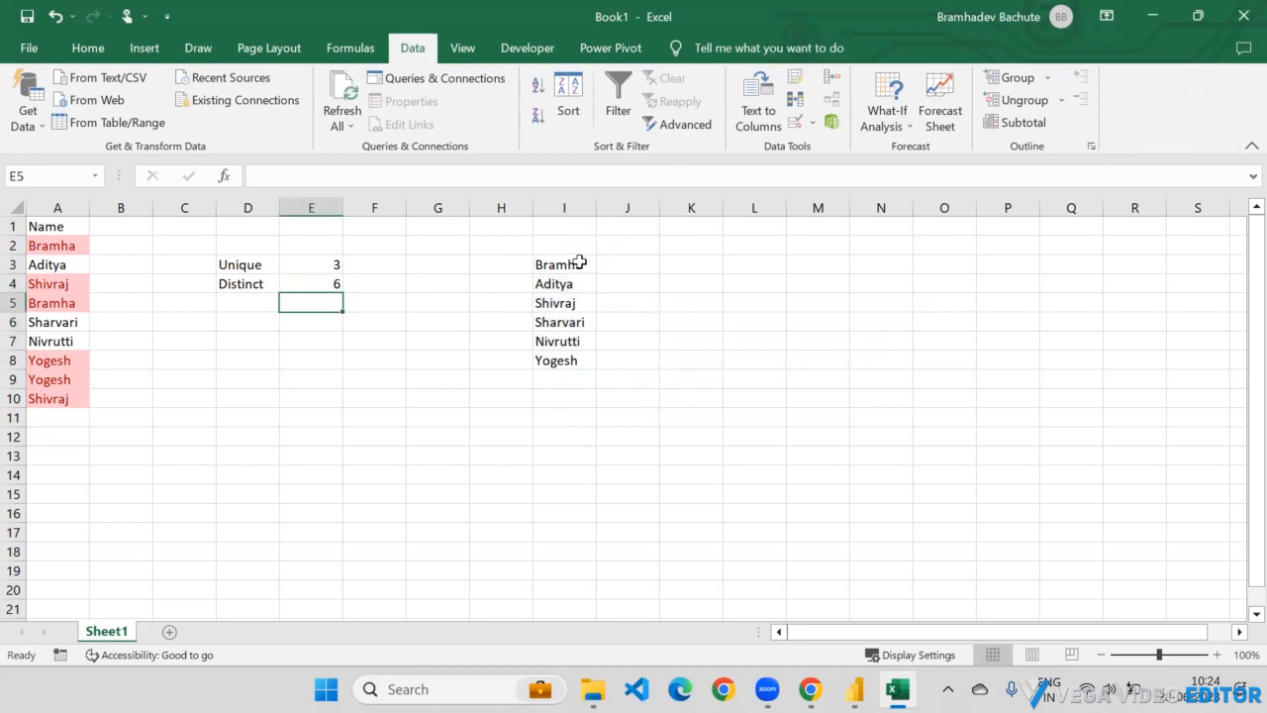
Compare the de-duplicated list in I3:I8 with the Distinct and Unique rows in columns D and E.
left_click_drag(574, 262, 585, 359)
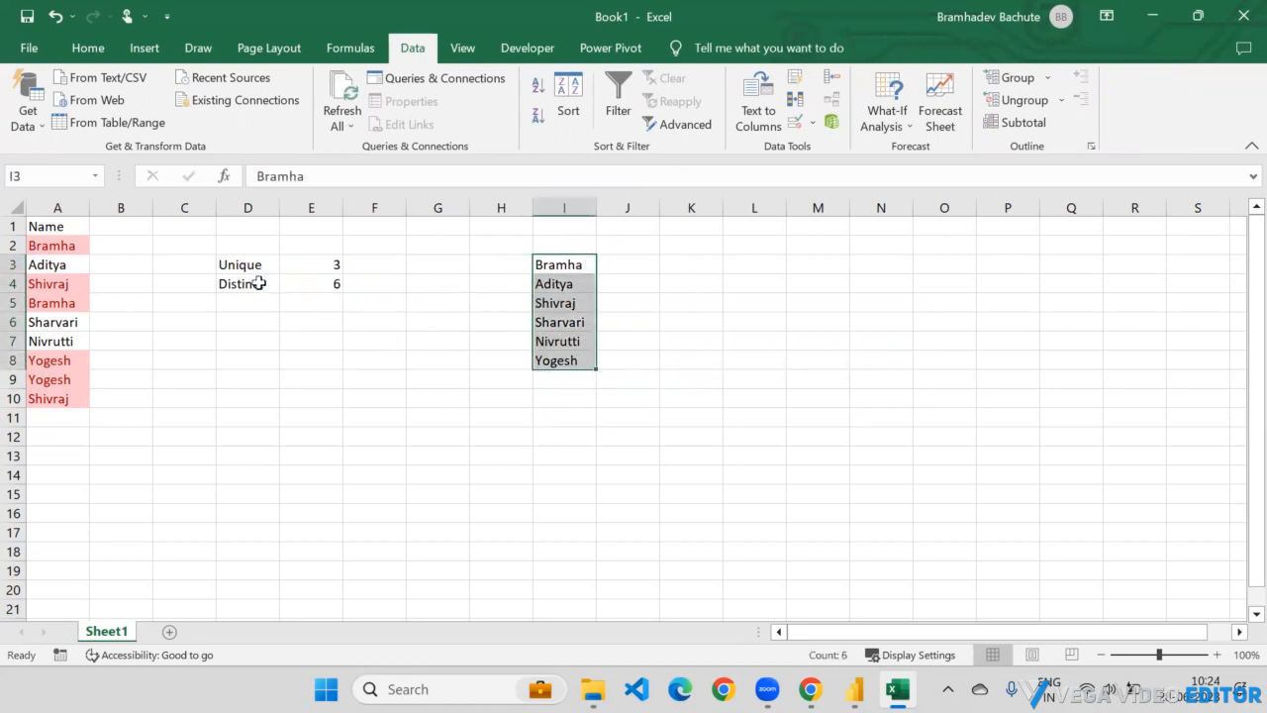
left_click_drag(260, 284, 332, 284)
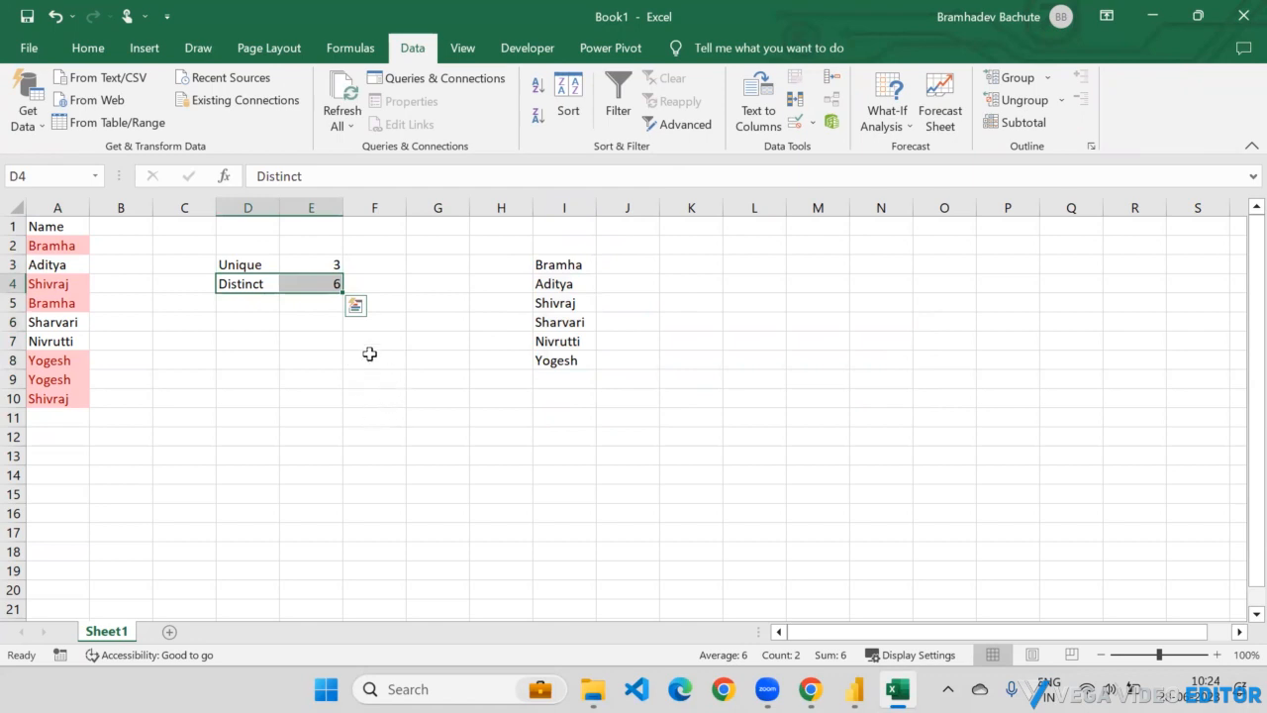
left_click_drag(281, 266, 307, 265)
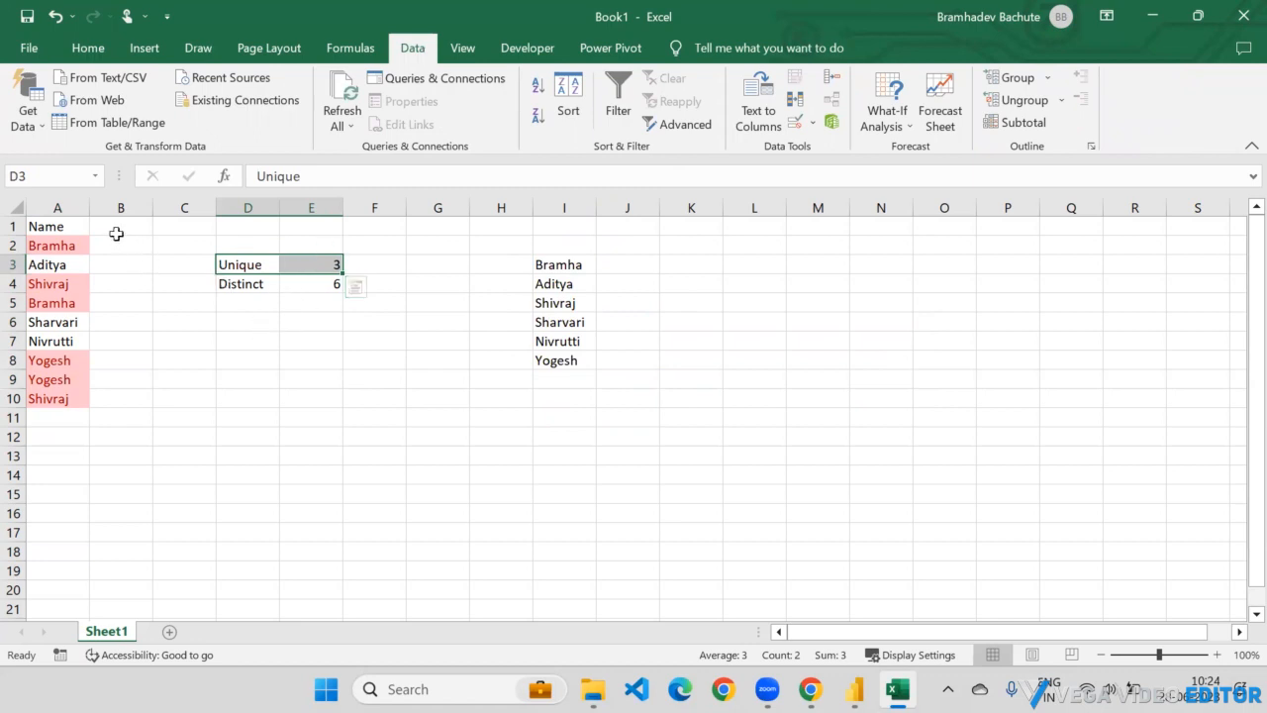
Turn on filtering for the Name column from its header in A1.
left_click(75, 224)
key("alt+d")
key("f")
key("f")
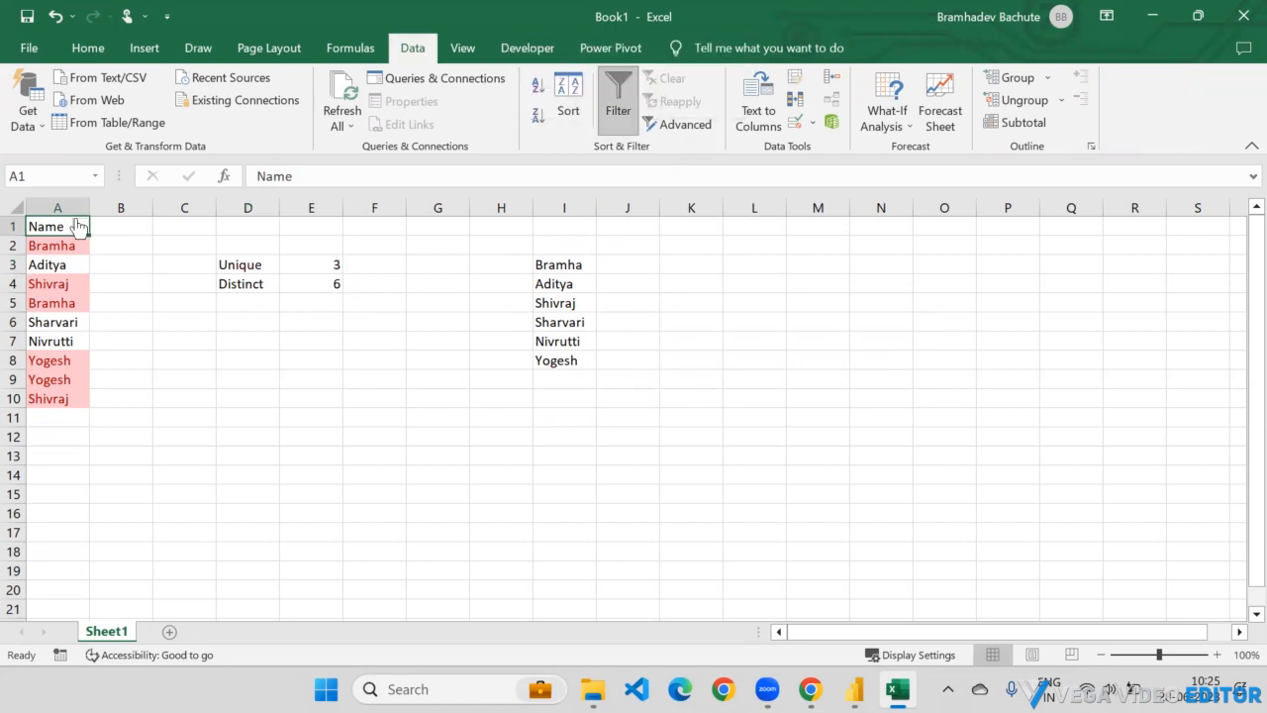
Try sorting the Name column by colour with the no-fill cells on top, and undo the sort.
left_click(80, 227)
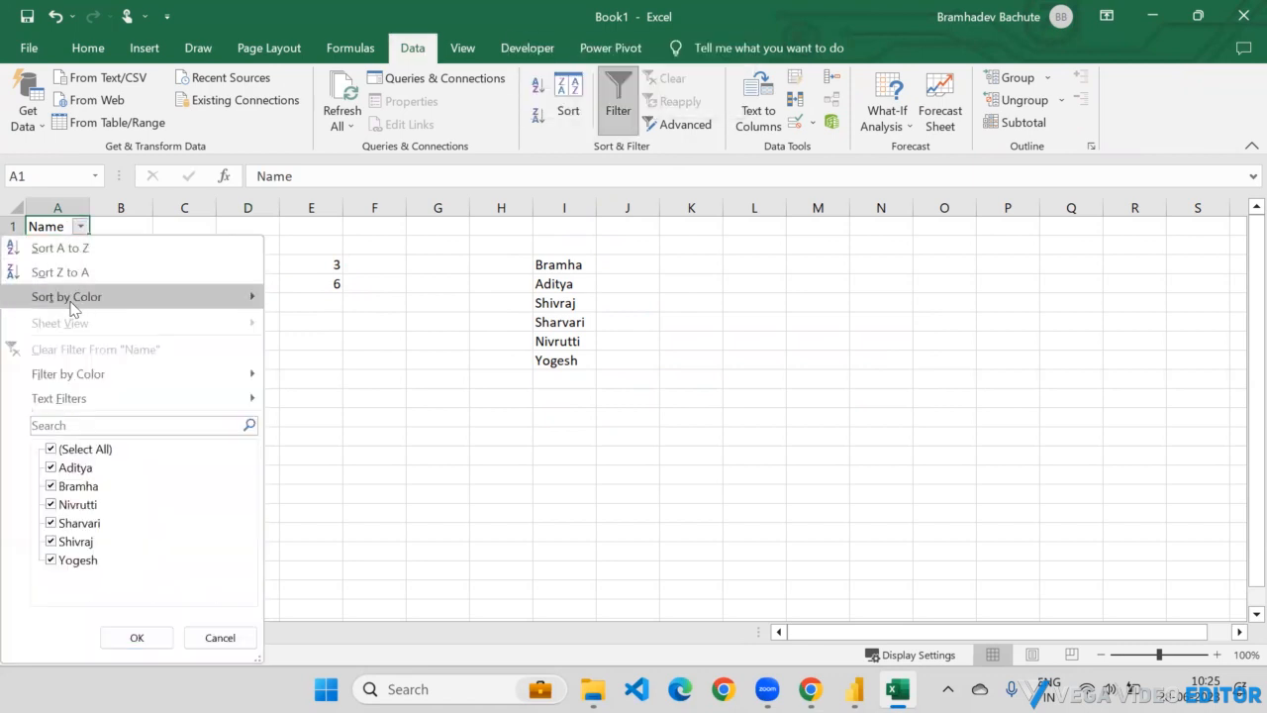
mouse_move(70, 309)
left_click(310, 350)
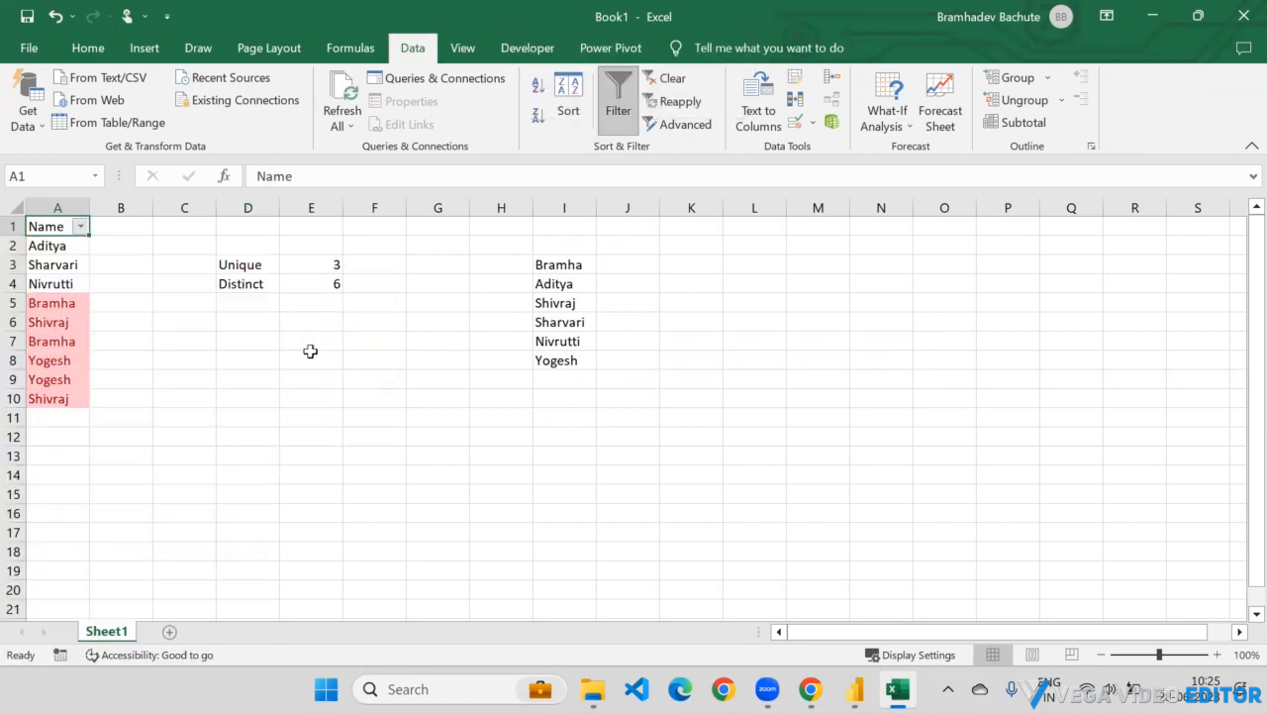
key("ctrl+z")
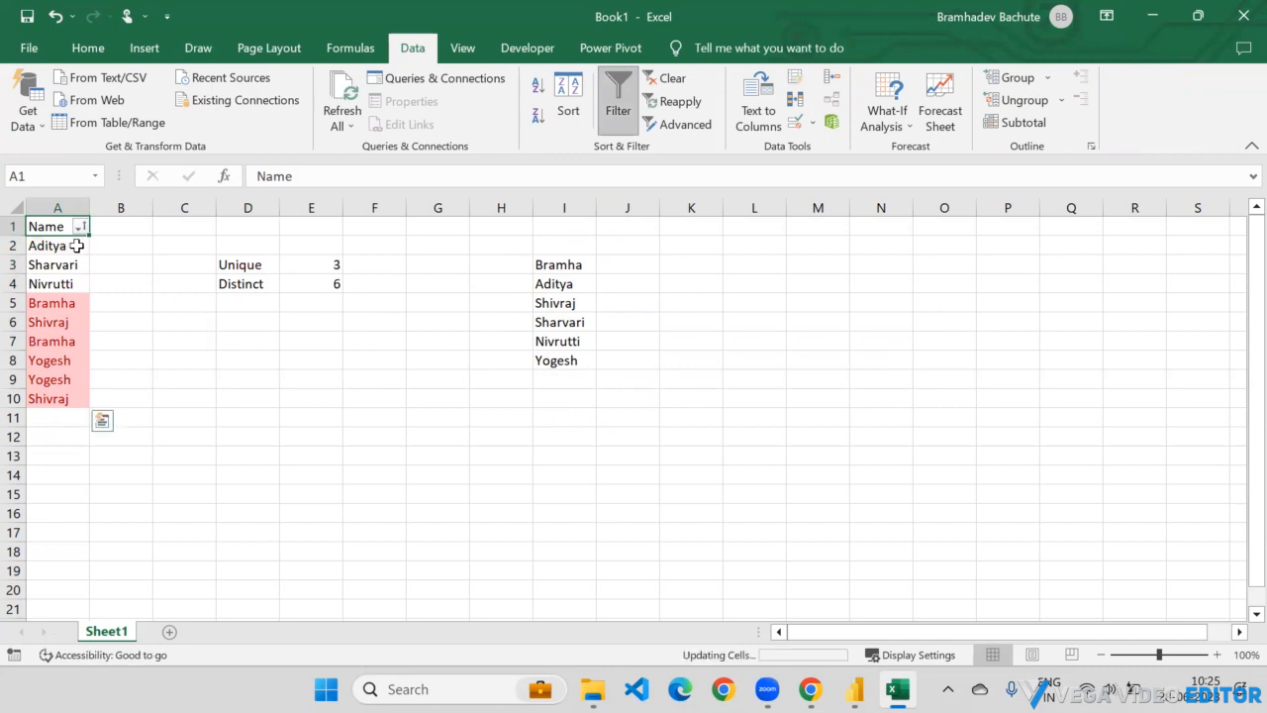
Filter the Name column by cell colour to No Fill and select the non-repeated names.
left_click(80, 226)
mouse_move(86, 373)
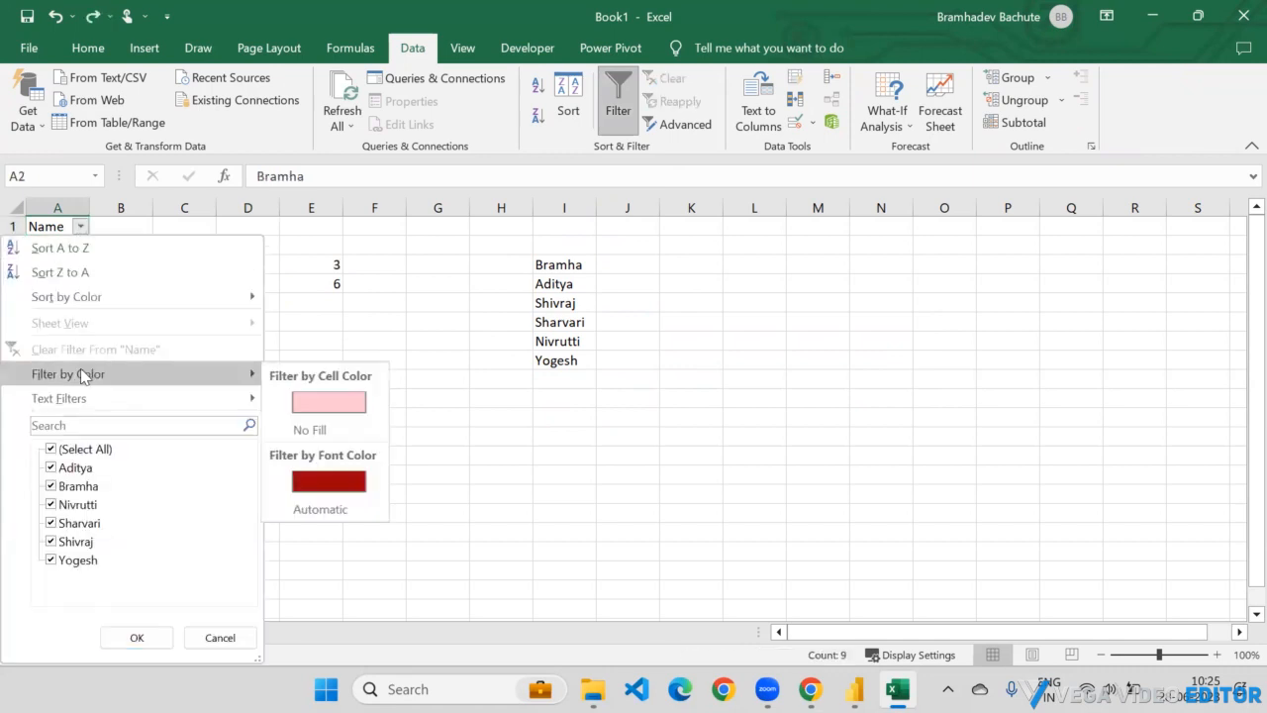
left_click(332, 420)
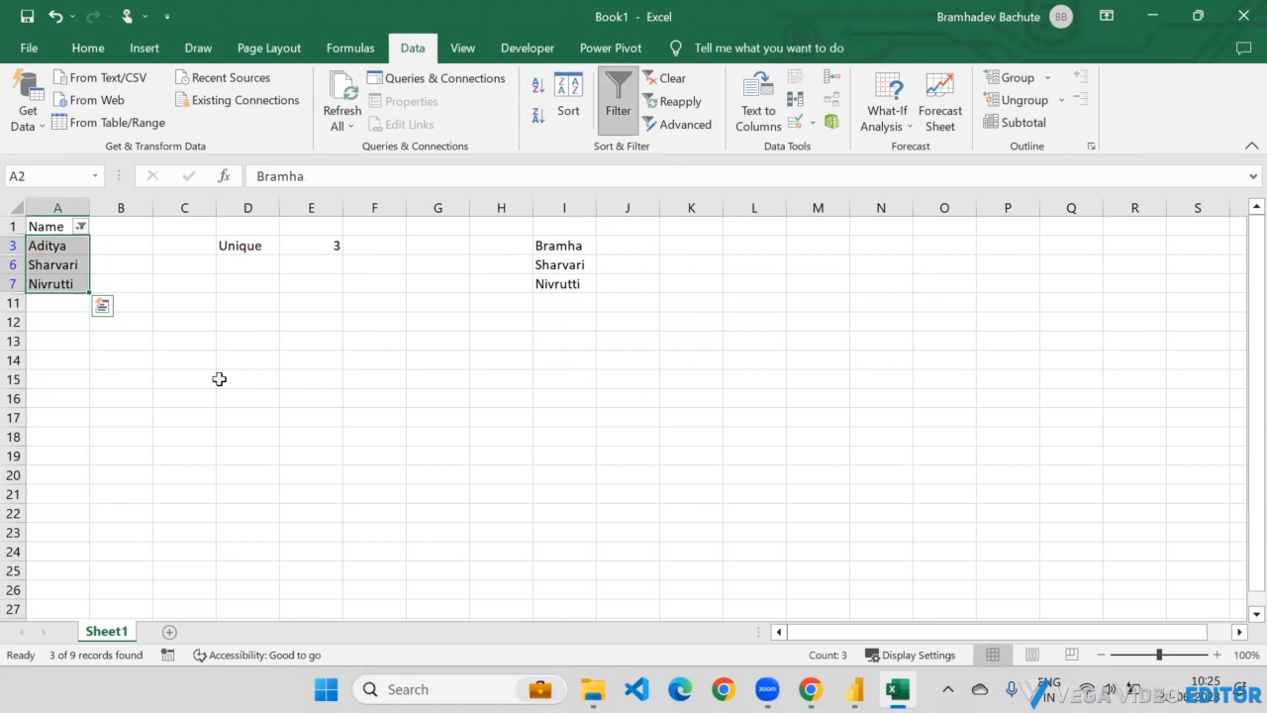
left_click(67, 246)
left_click_drag(63, 298, 57, 286)
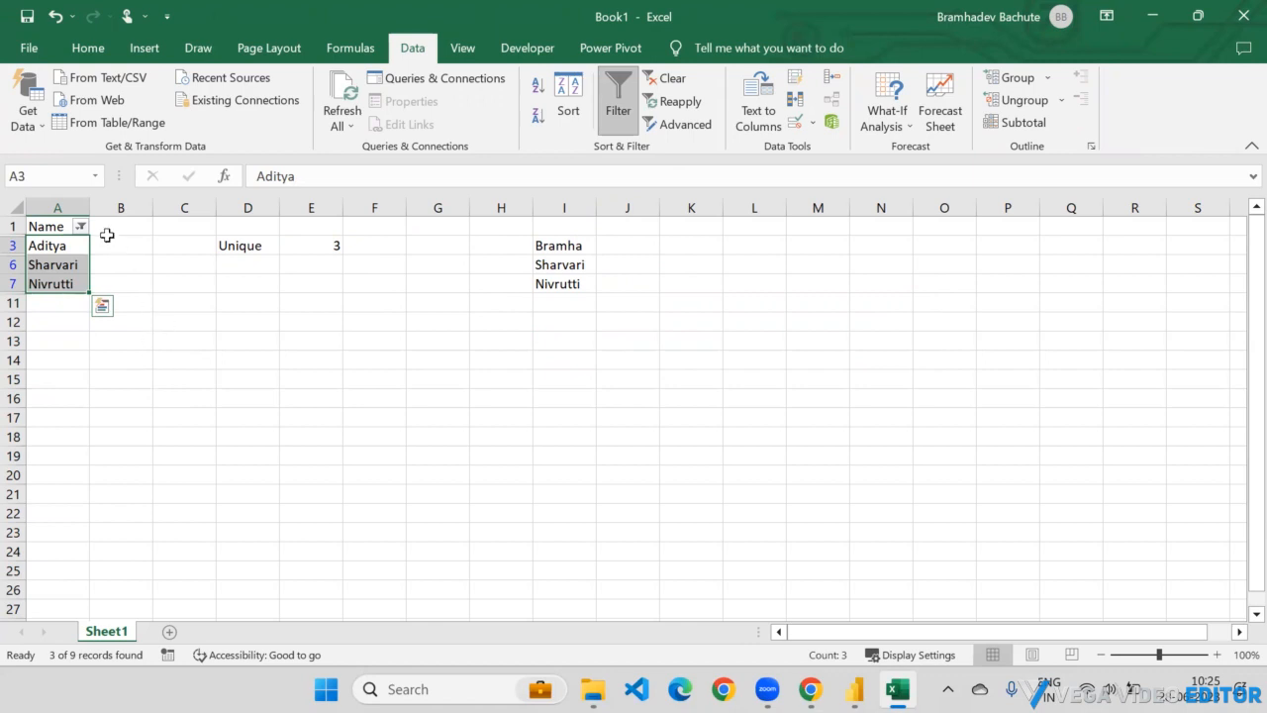
Undo the colour filter on the Name column and select the Unique and Distinct counts in D3:E4.
left_click(249, 246)
key("ctrl+z")
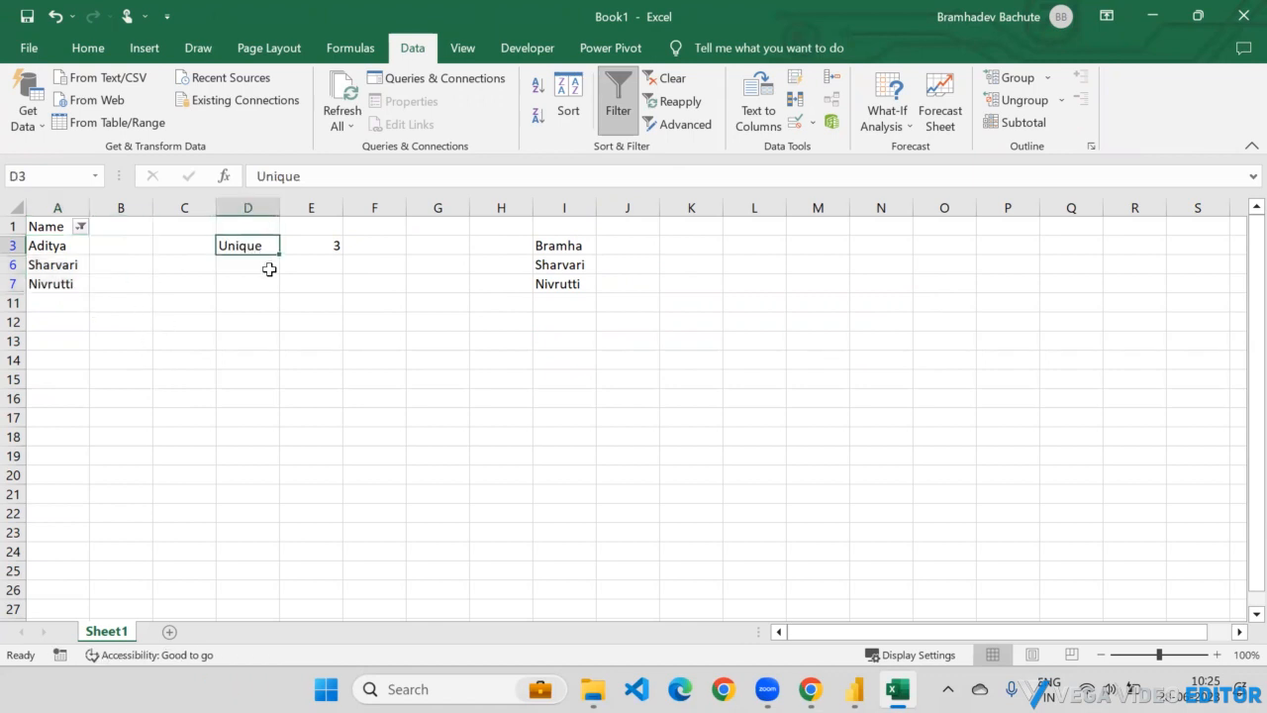
left_click(237, 320)
left_click(248, 252)
left_click_drag(248, 264, 319, 302)
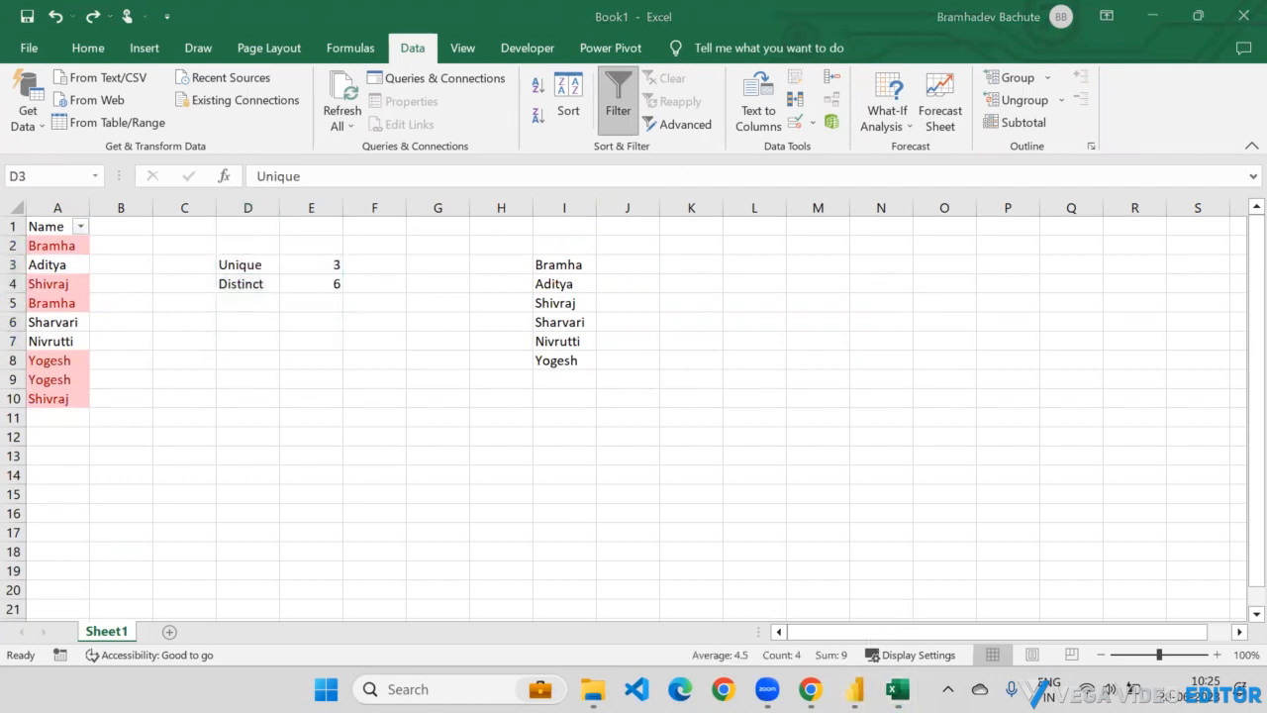
Switch to the Power Query Editor and examine the distinct and unique counts of the Order ID column.
mouse_move(854, 689)
left_click(912, 614)
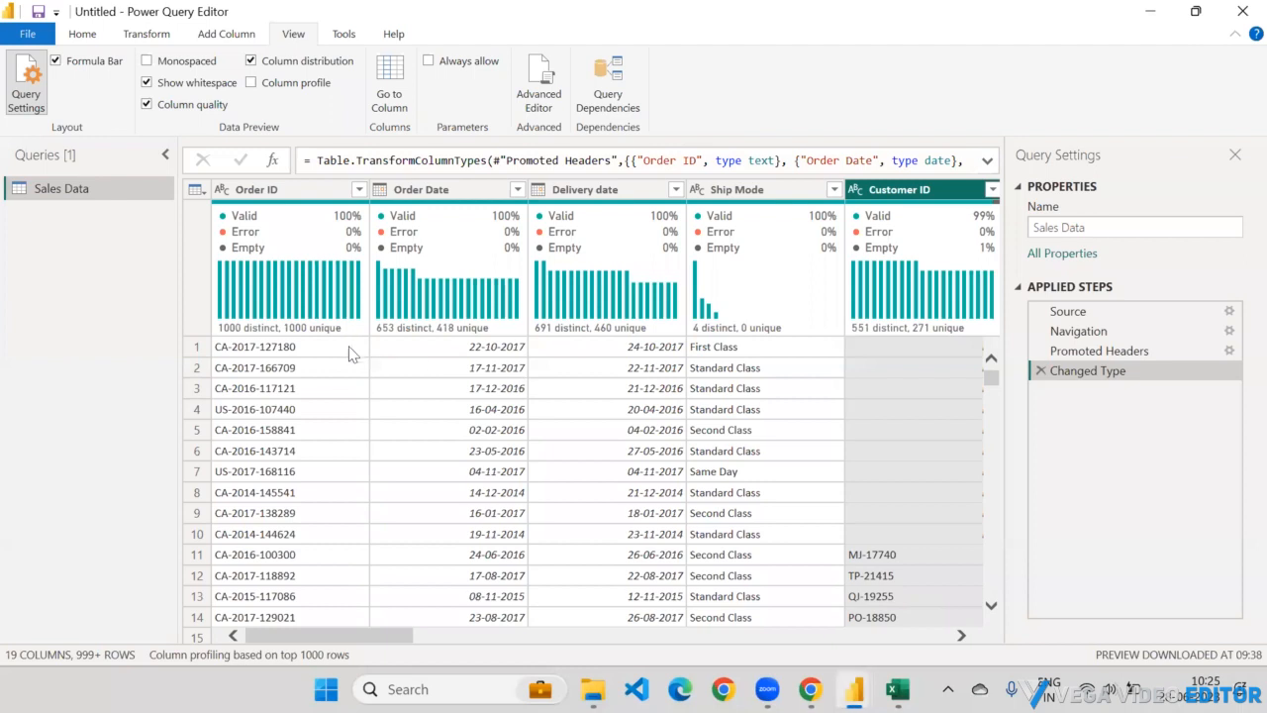
mouse_move(311, 333)
left_click(228, 287)
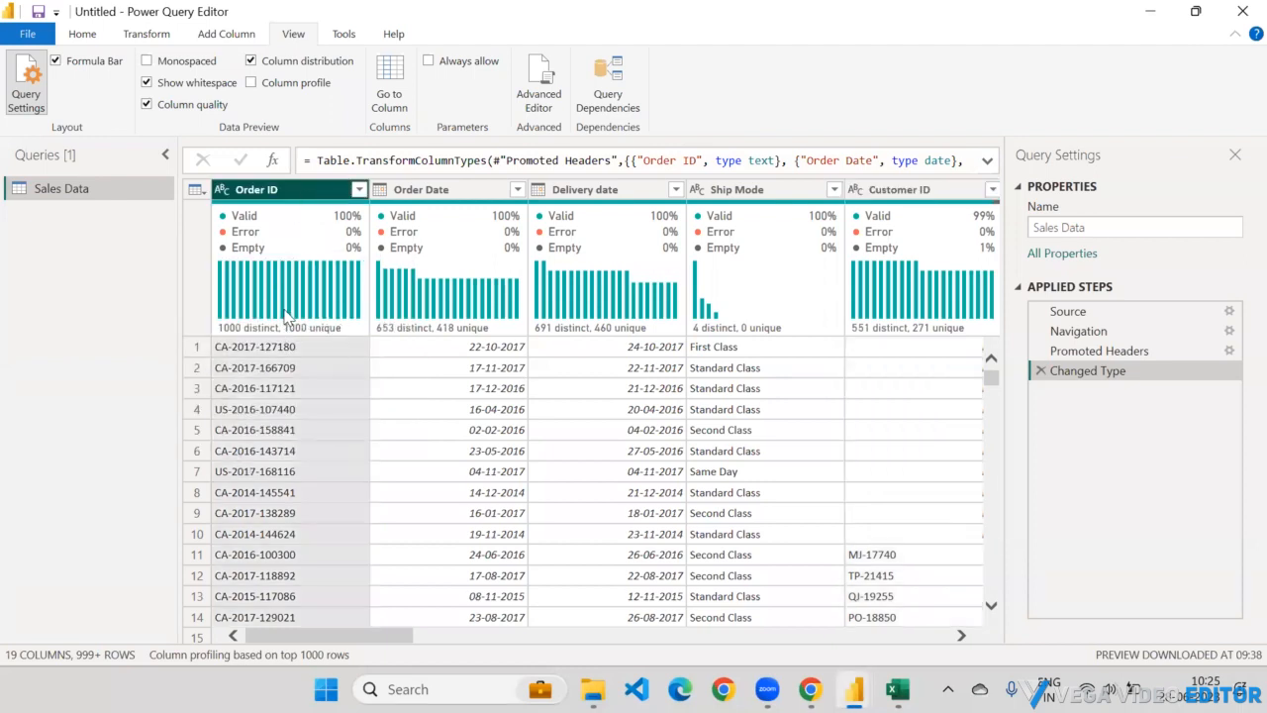
mouse_move(287, 319)
mouse_move(300, 340)
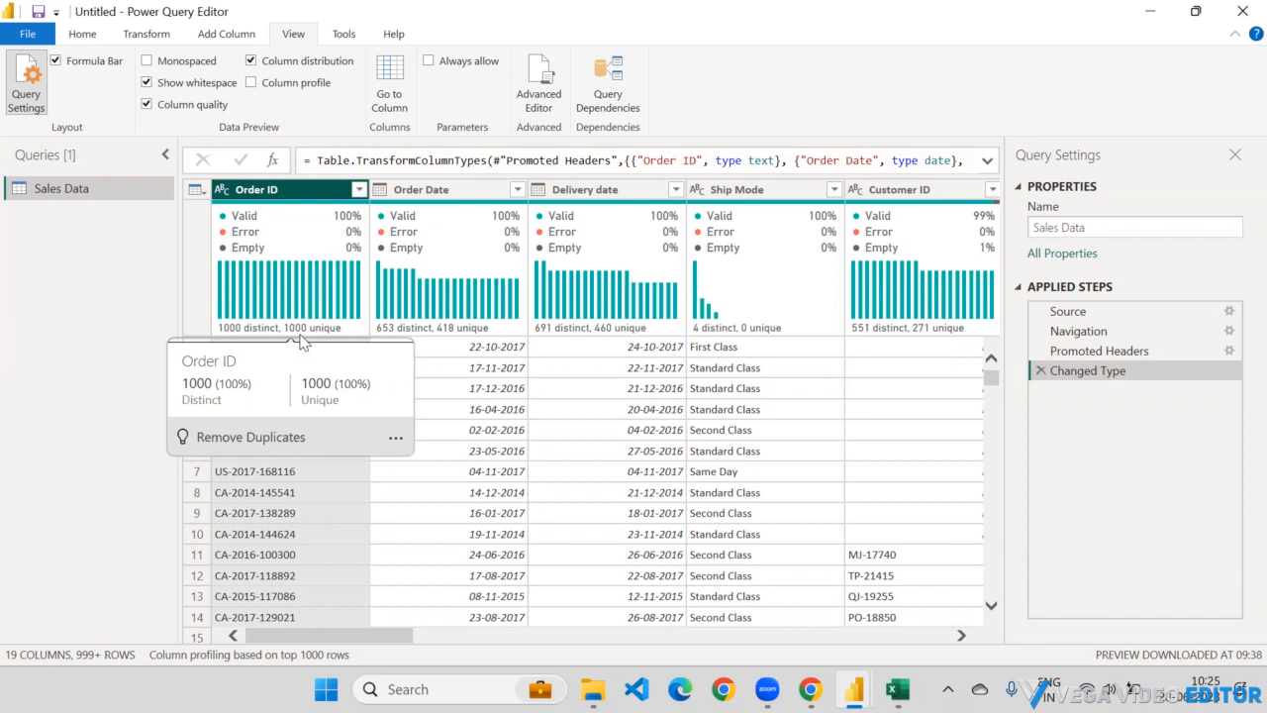
Load the full list of Ship Mode values in its column filter and apply it with every value selected.
left_click(757, 192)
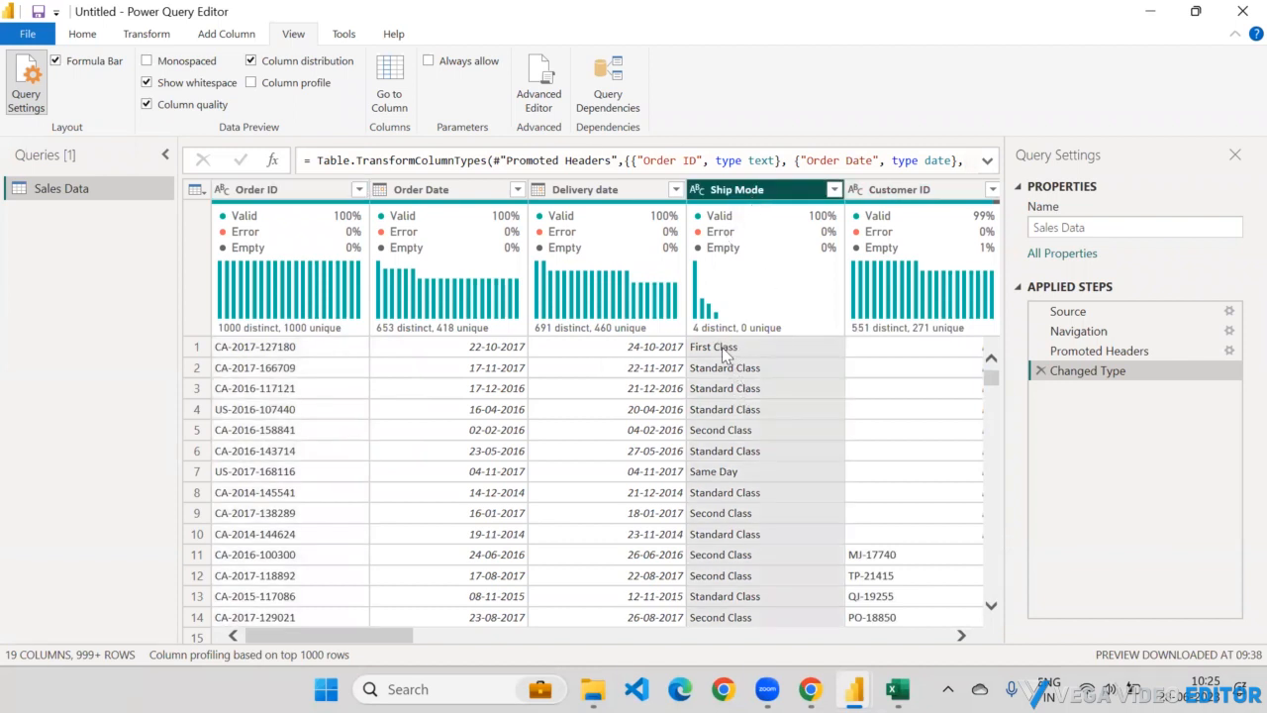
left_click(835, 189)
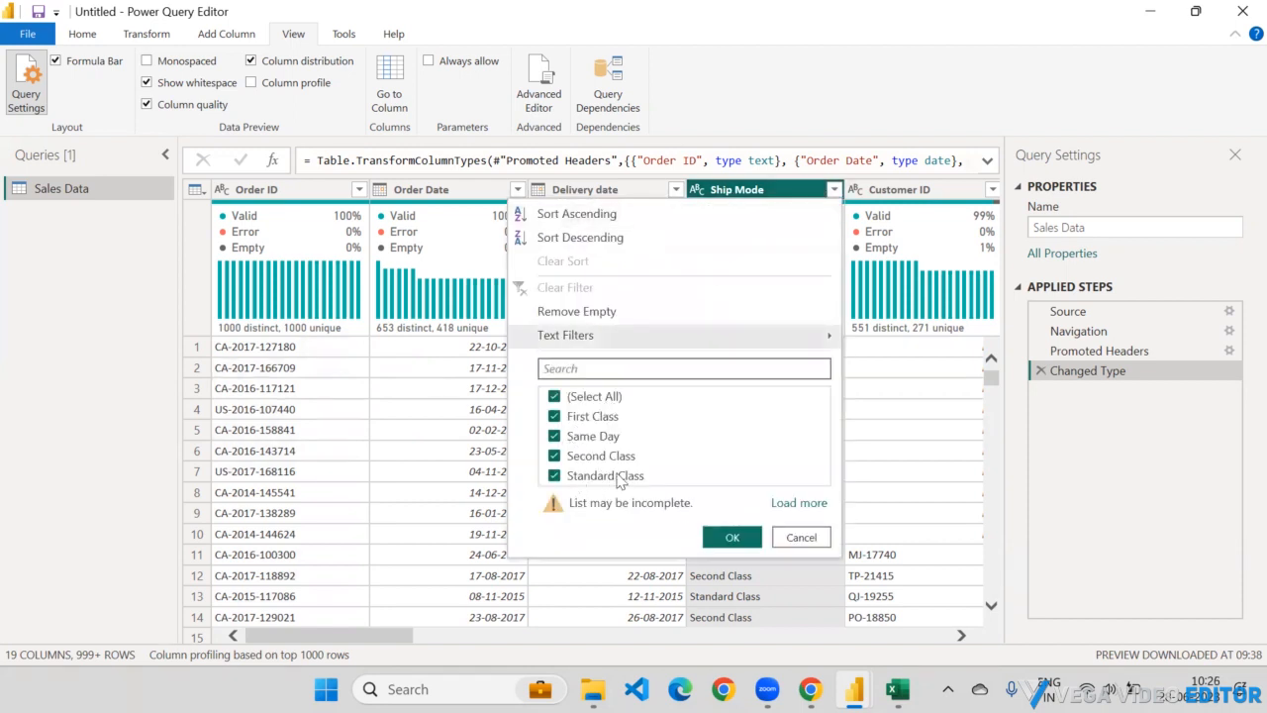
left_click(799, 503)
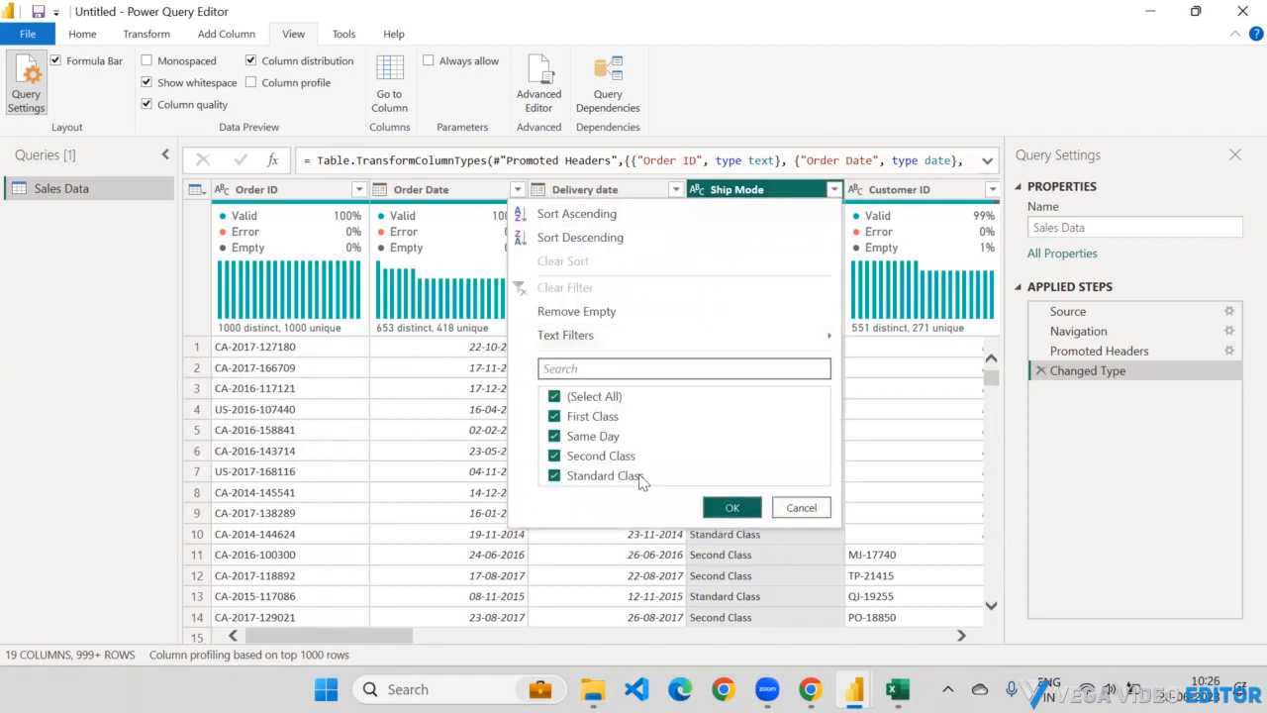
left_click(732, 508)
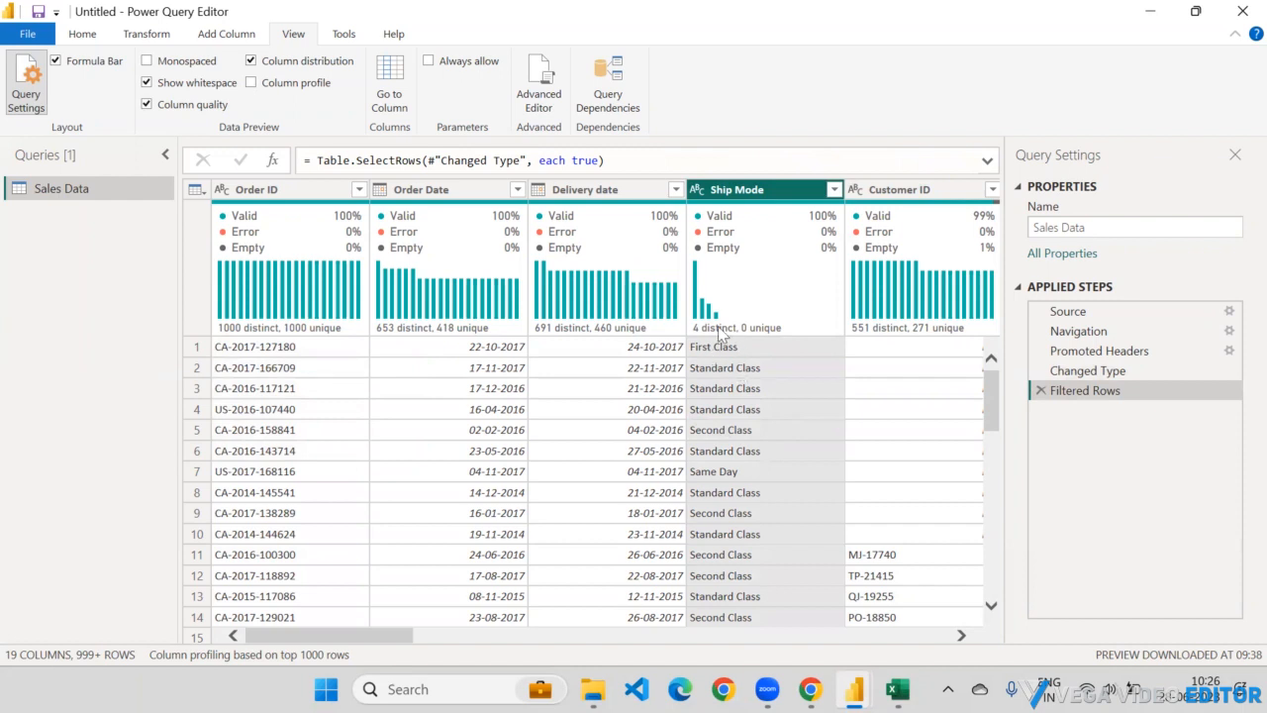
Turn on Column profile, show the Customer ID column's statistics and value distribution, and adjust the height of the profile area.
mouse_move(752, 335)
left_click(251, 82)
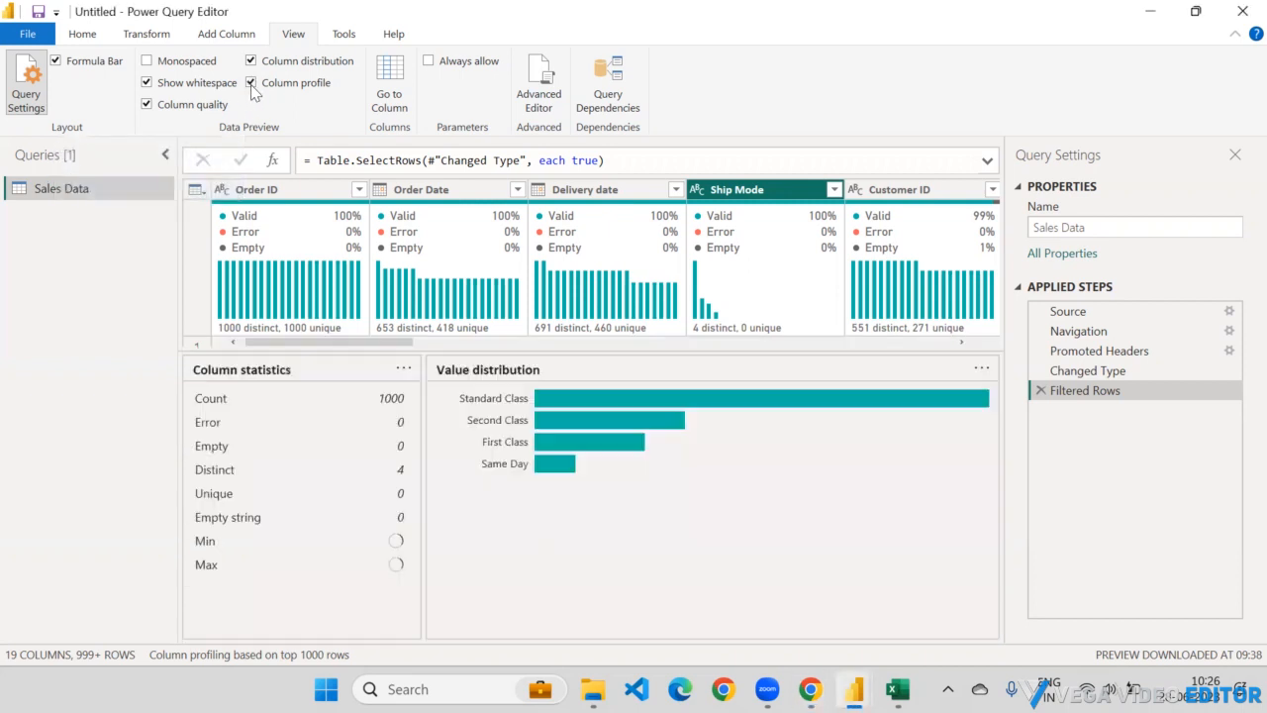
left_click(613, 194)
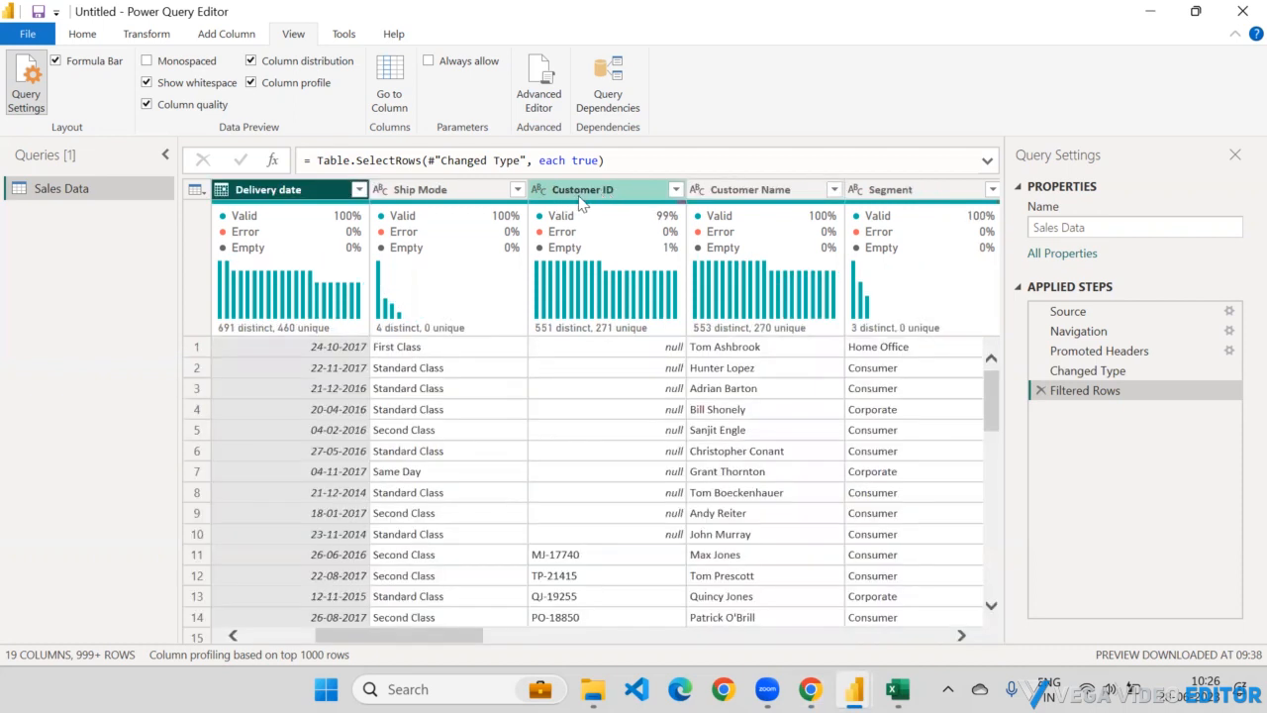
left_click(591, 198)
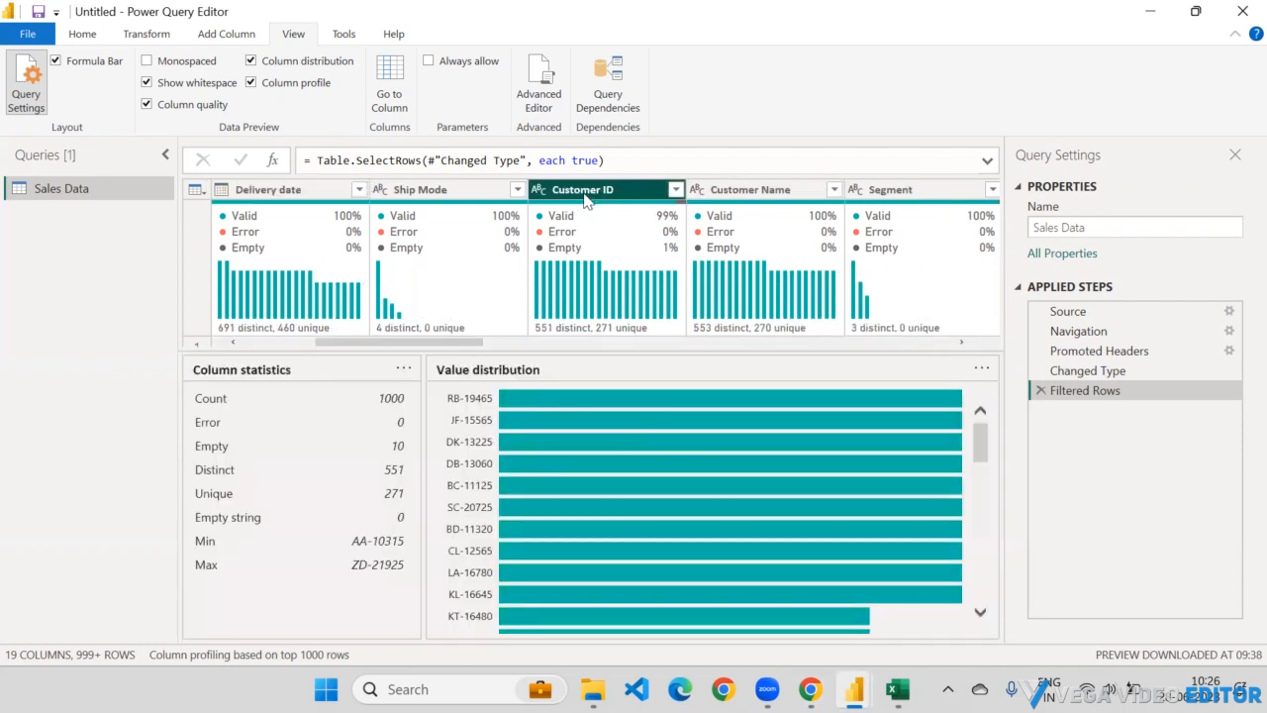
left_click_drag(519, 340, 522, 281)
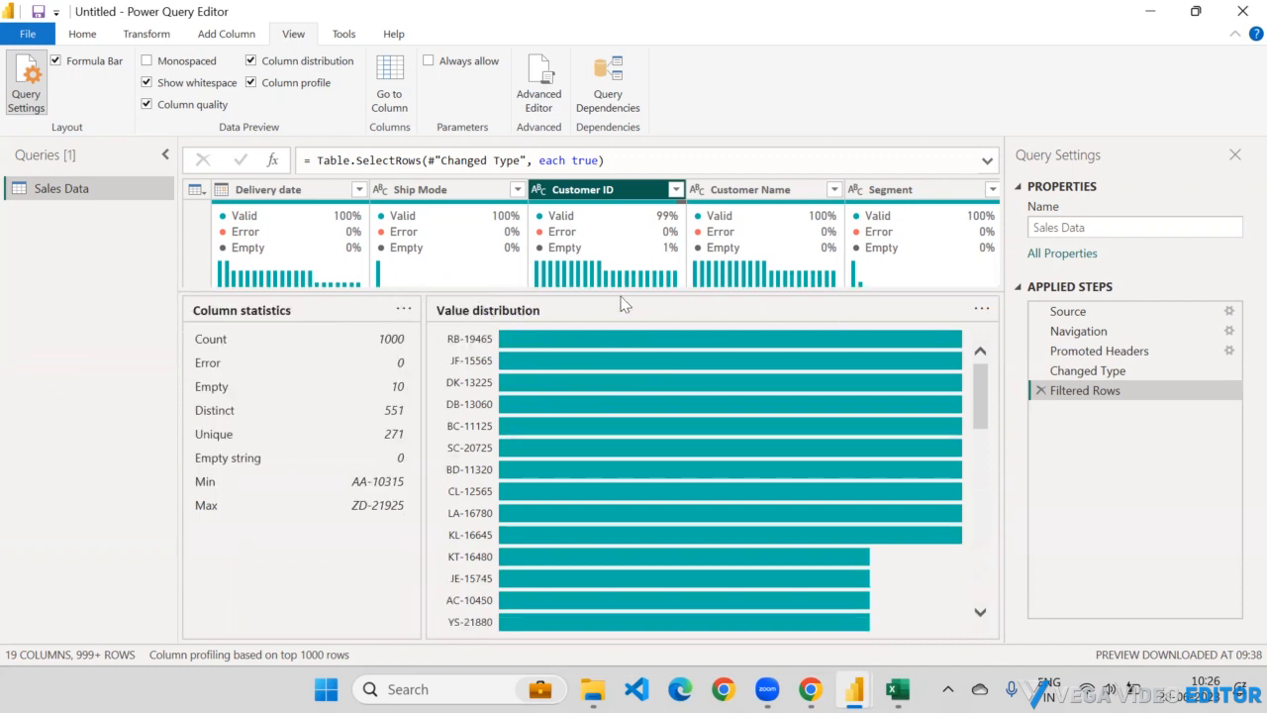
left_click_drag(624, 292, 622, 330)
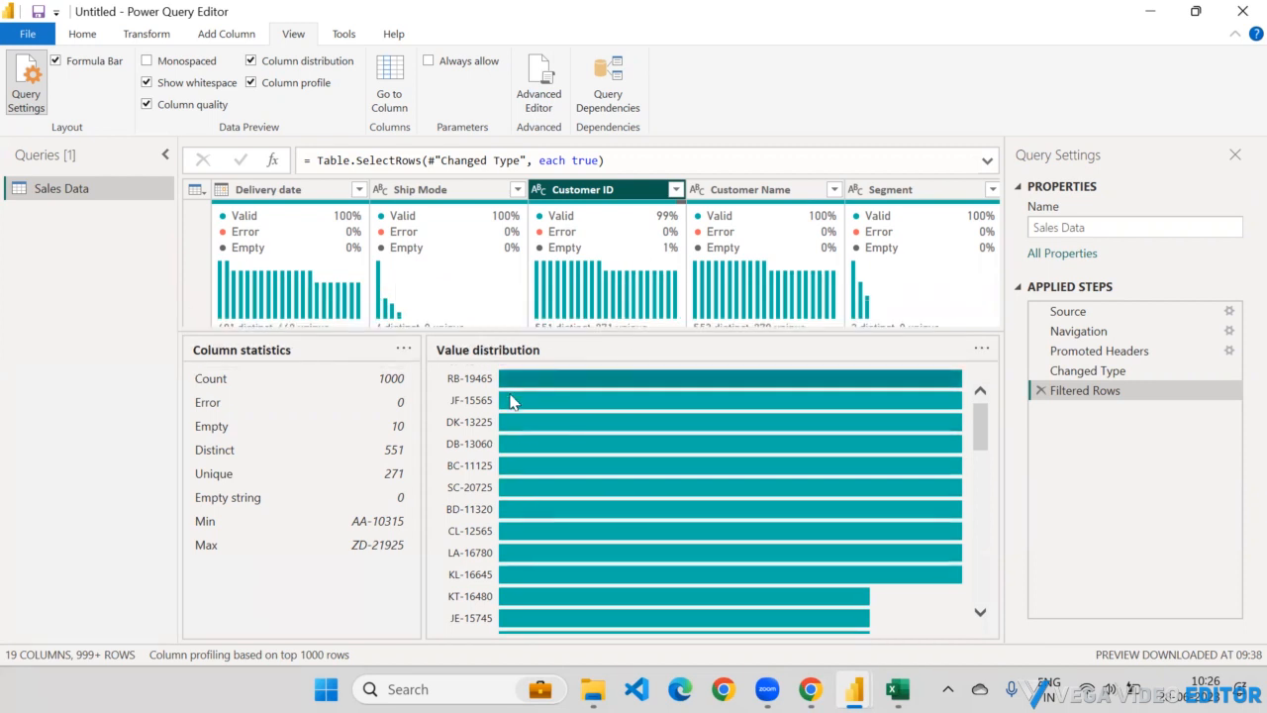
Show the Segment column's profile and group its value distribution by text length.
left_click(855, 195)
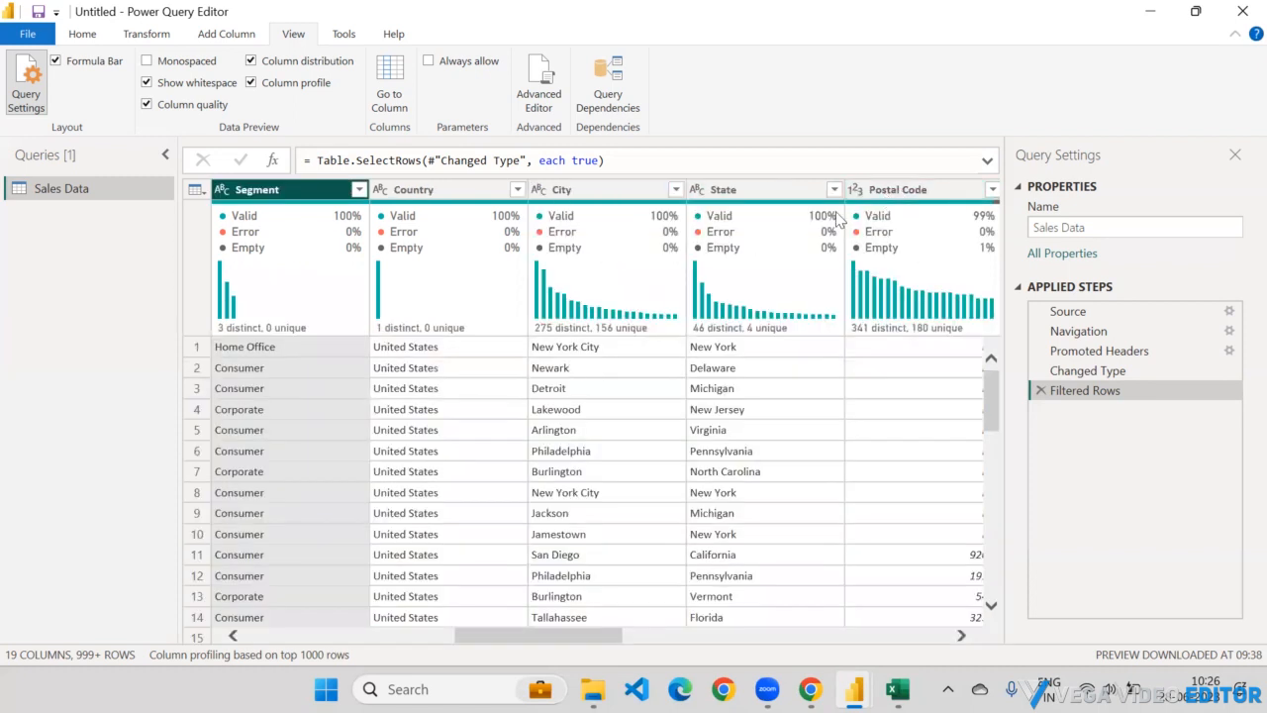
left_click(256, 192)
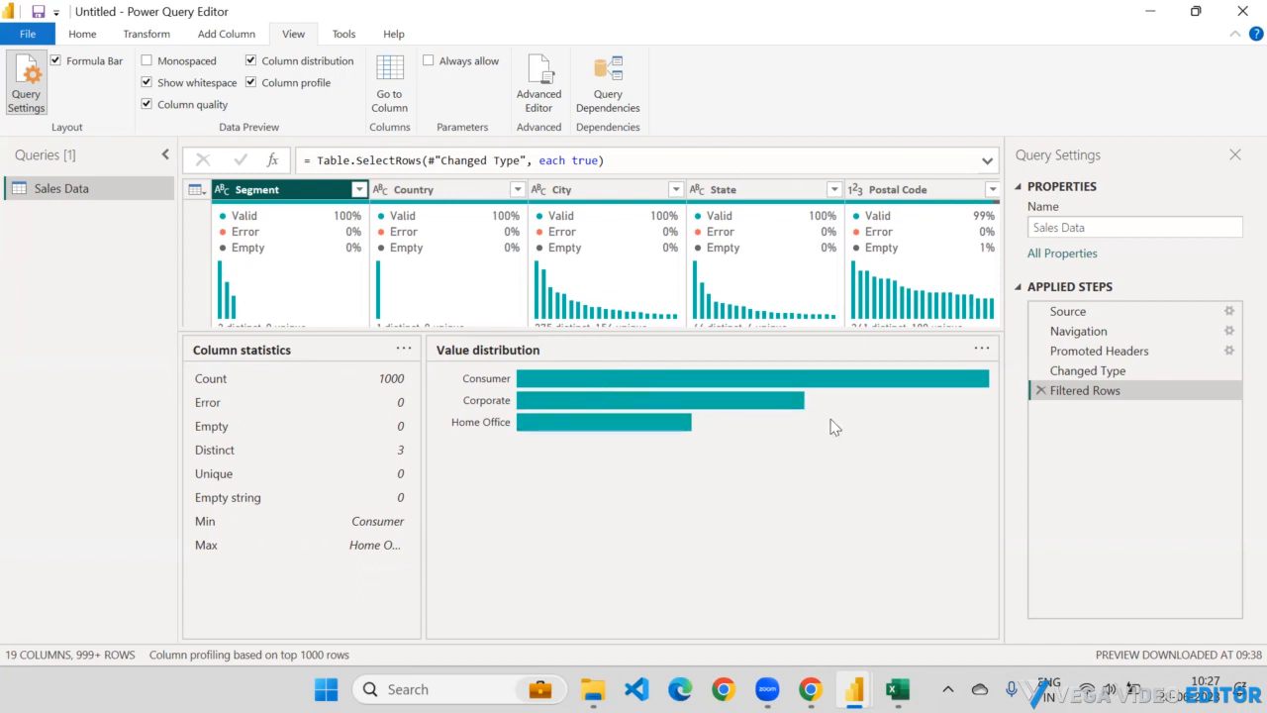
left_click(981, 351)
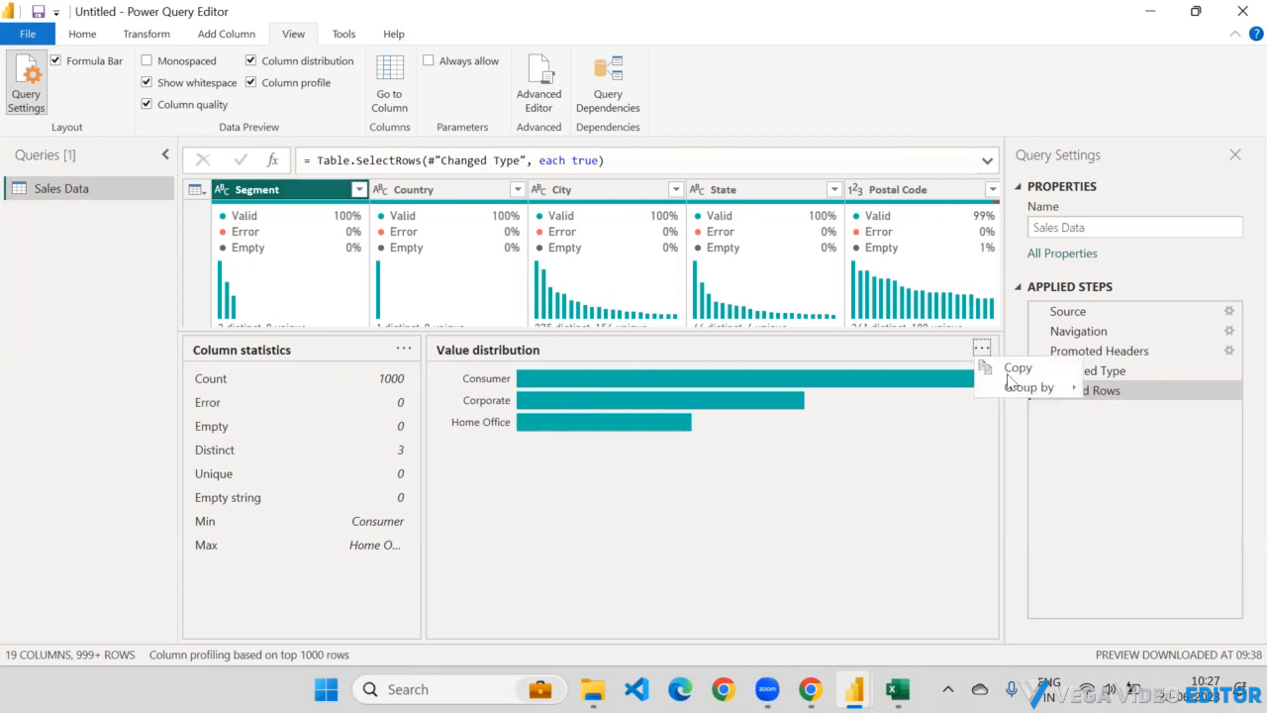
mouse_move(1034, 387)
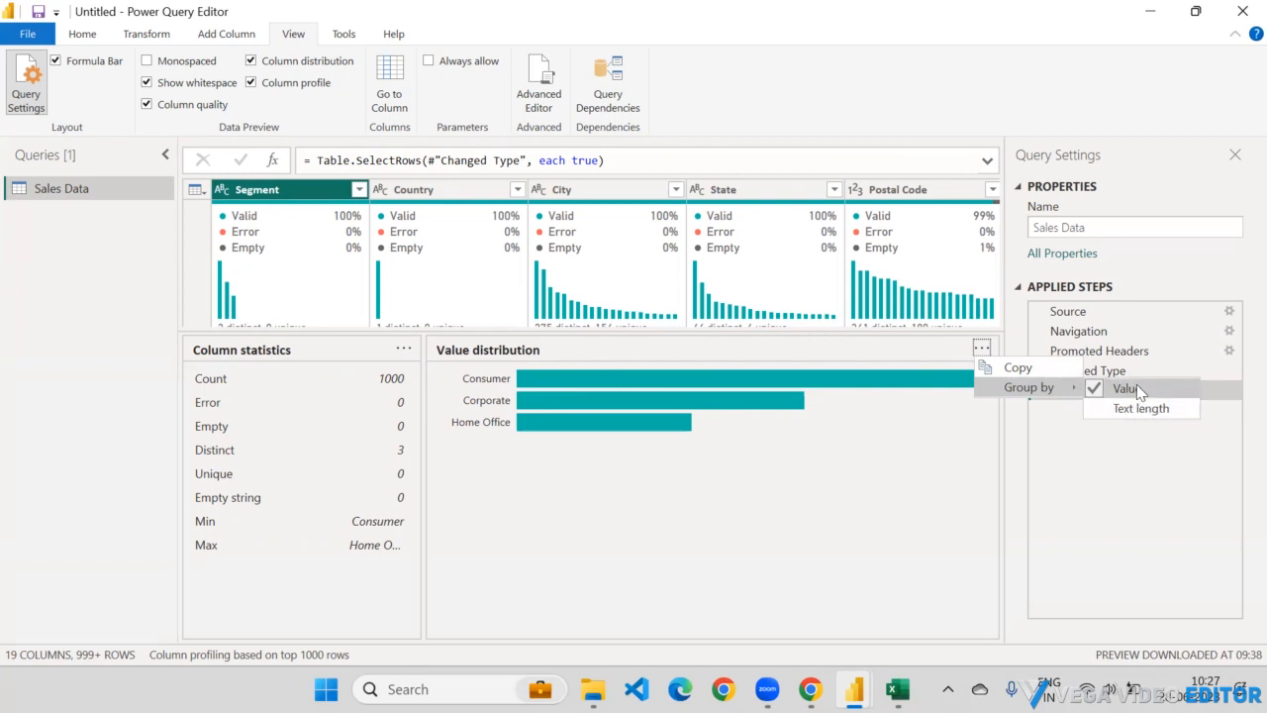
left_click(1133, 411)
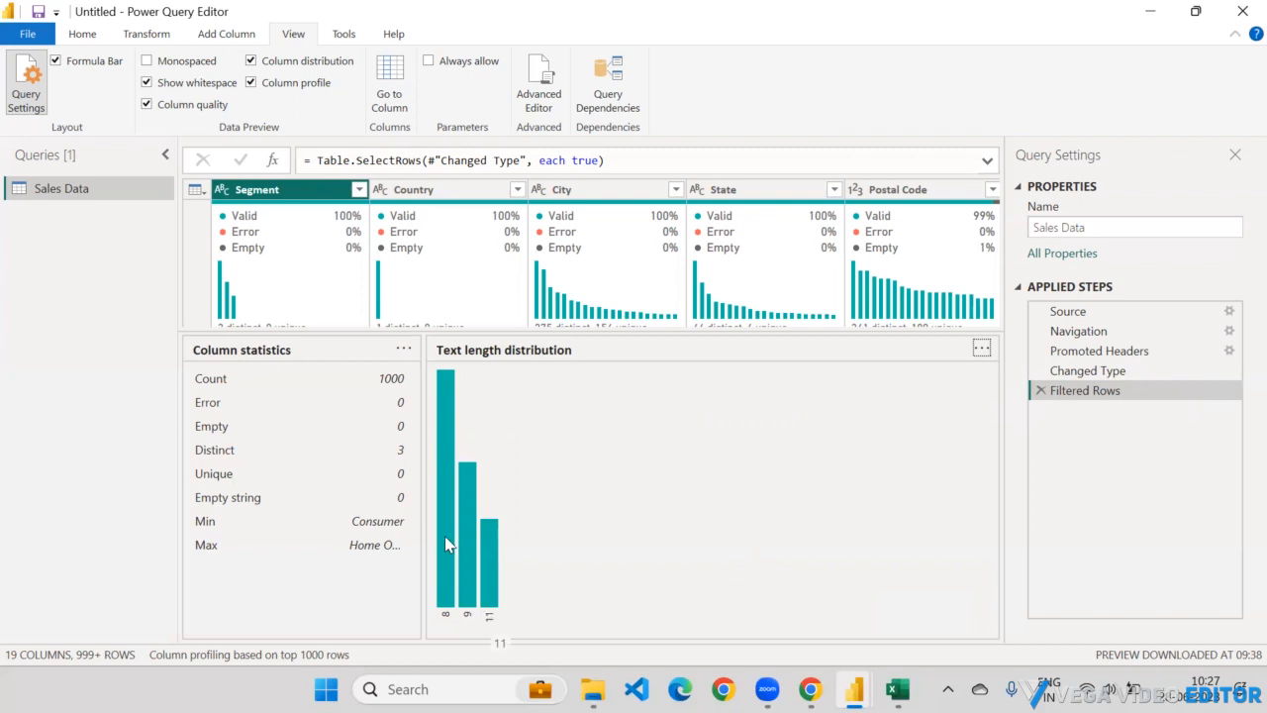
Inspect the text length distribution and filter the Segment column to values whose text length equals 11.
mouse_move(445, 531)
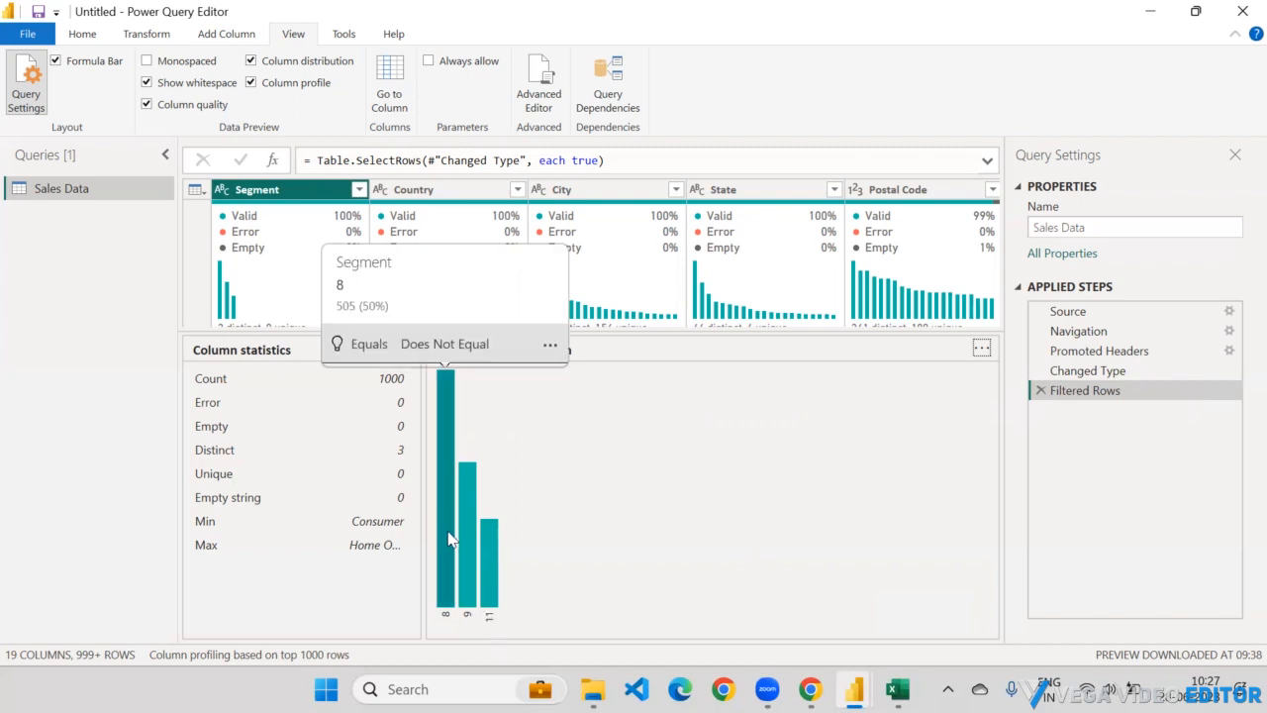
mouse_move(468, 552)
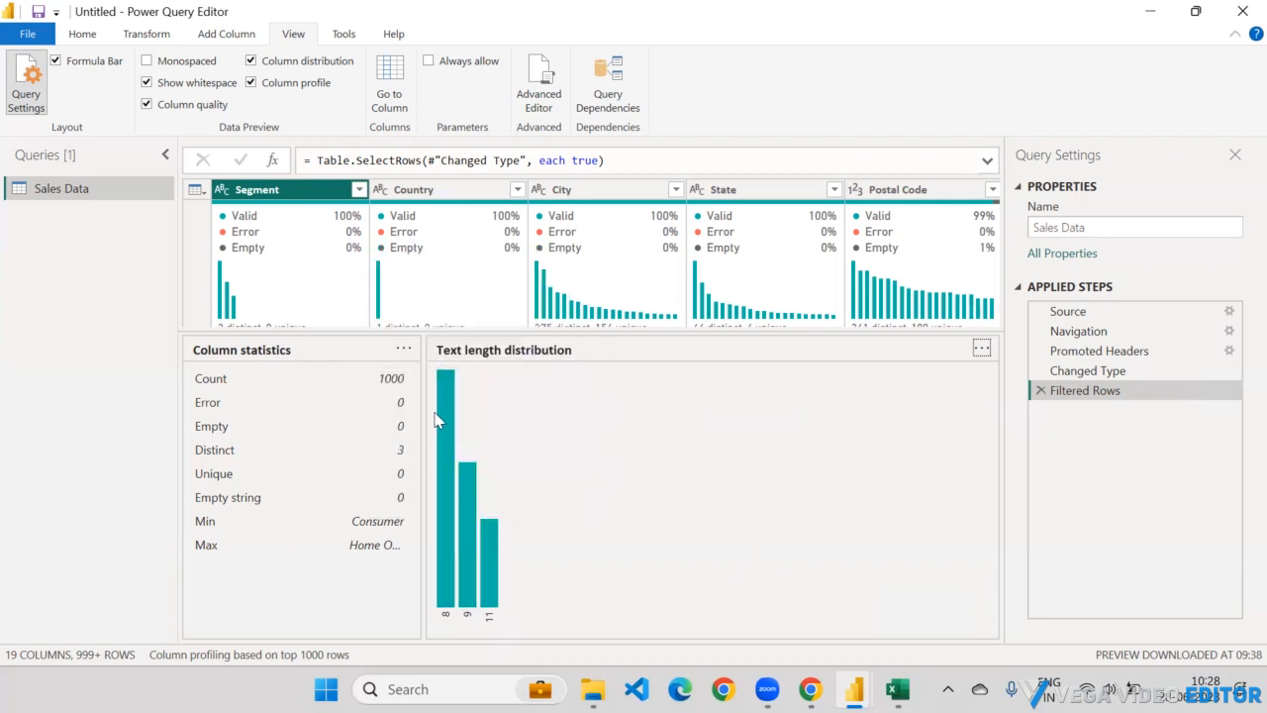
mouse_move(446, 420)
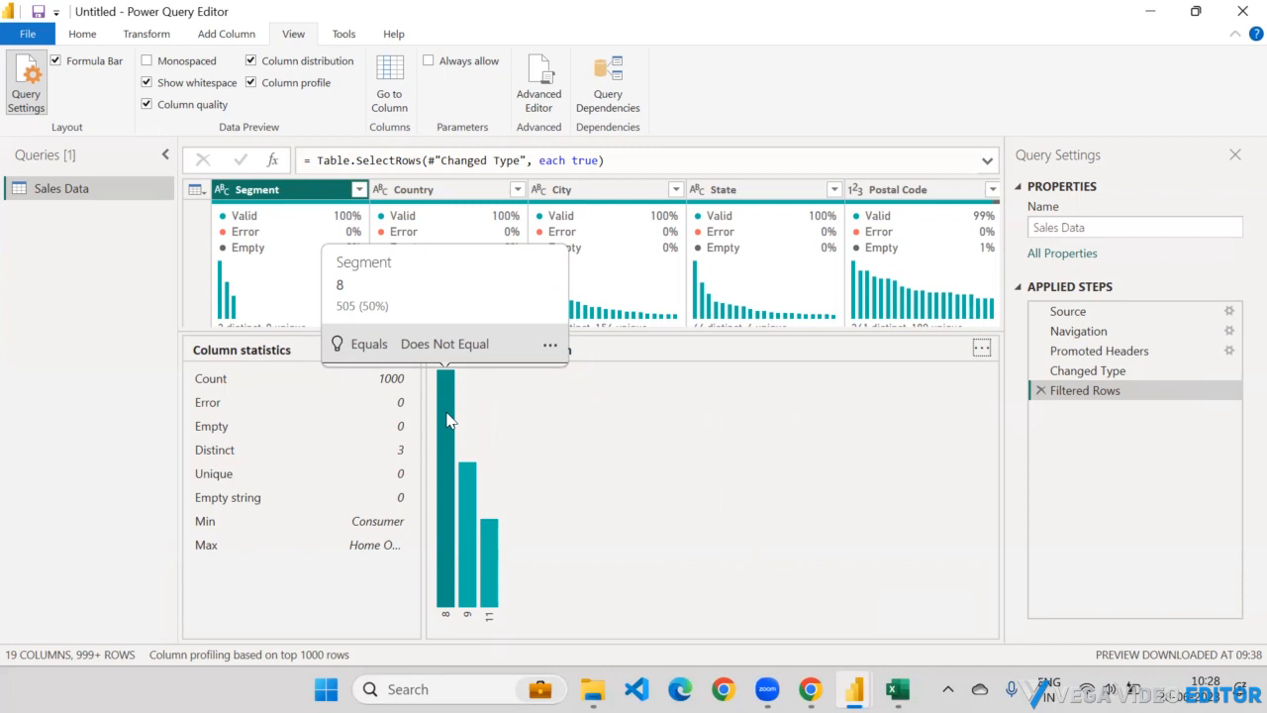
mouse_move(472, 485)
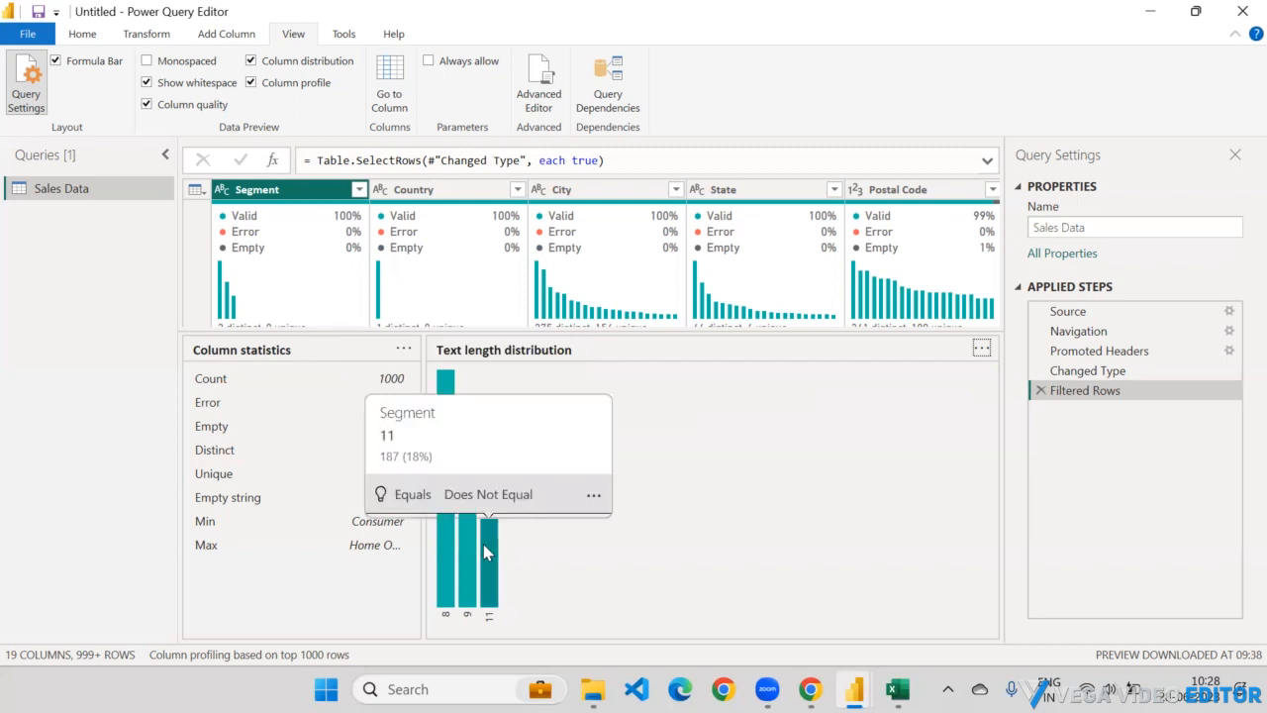
left_click(413, 496)
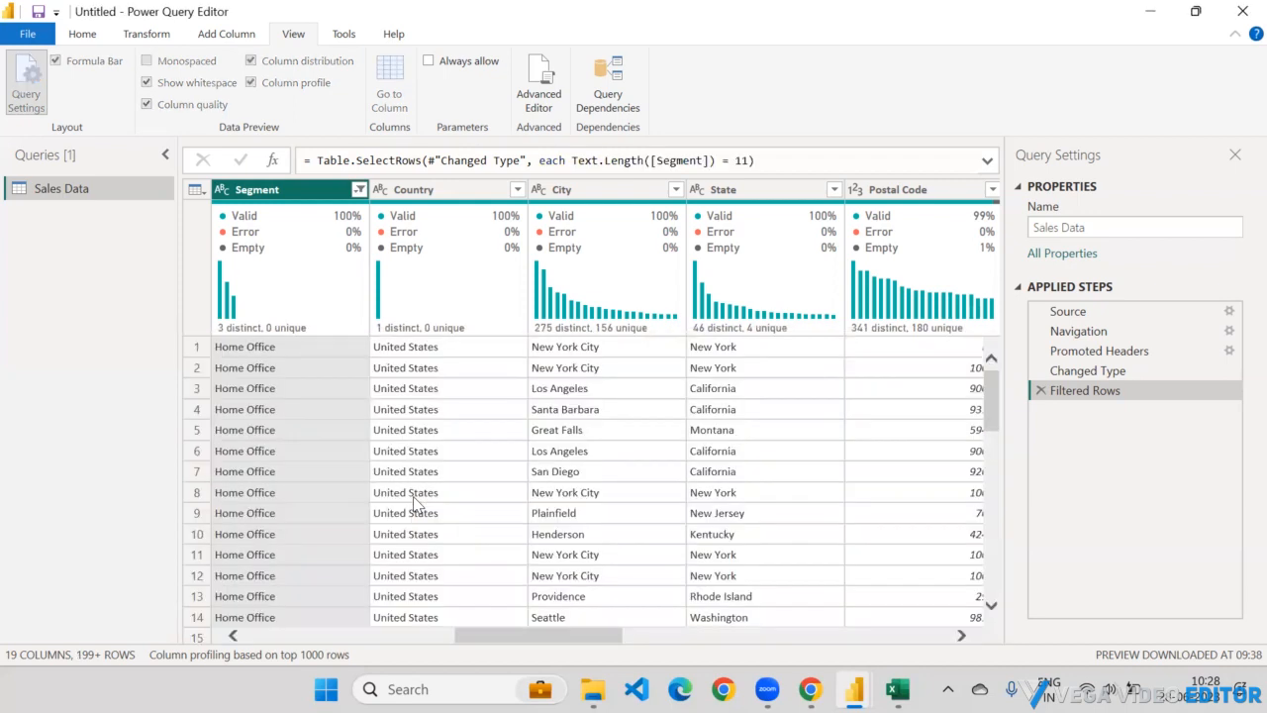
Load the full list of values in the Segment column's filter and close it without applying a change.
left_click(359, 190)
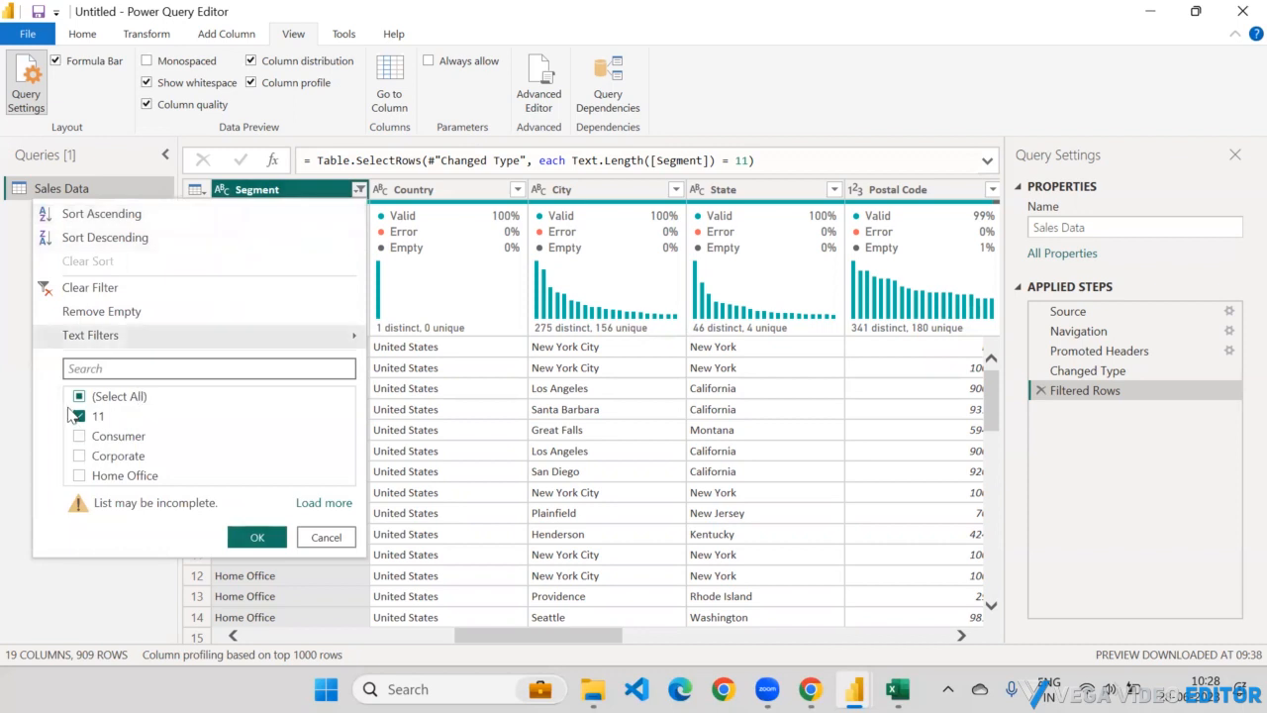
left_click(318, 504)
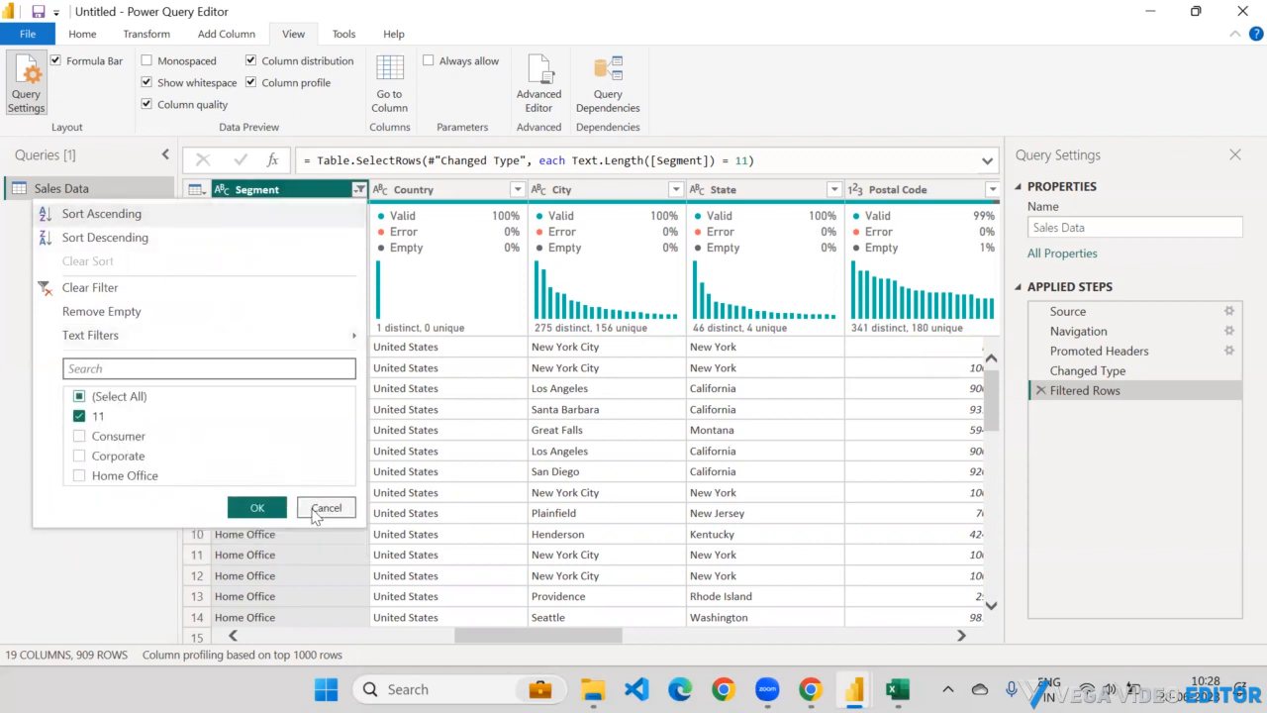
left_click(315, 511)
mouse_move(362, 322)
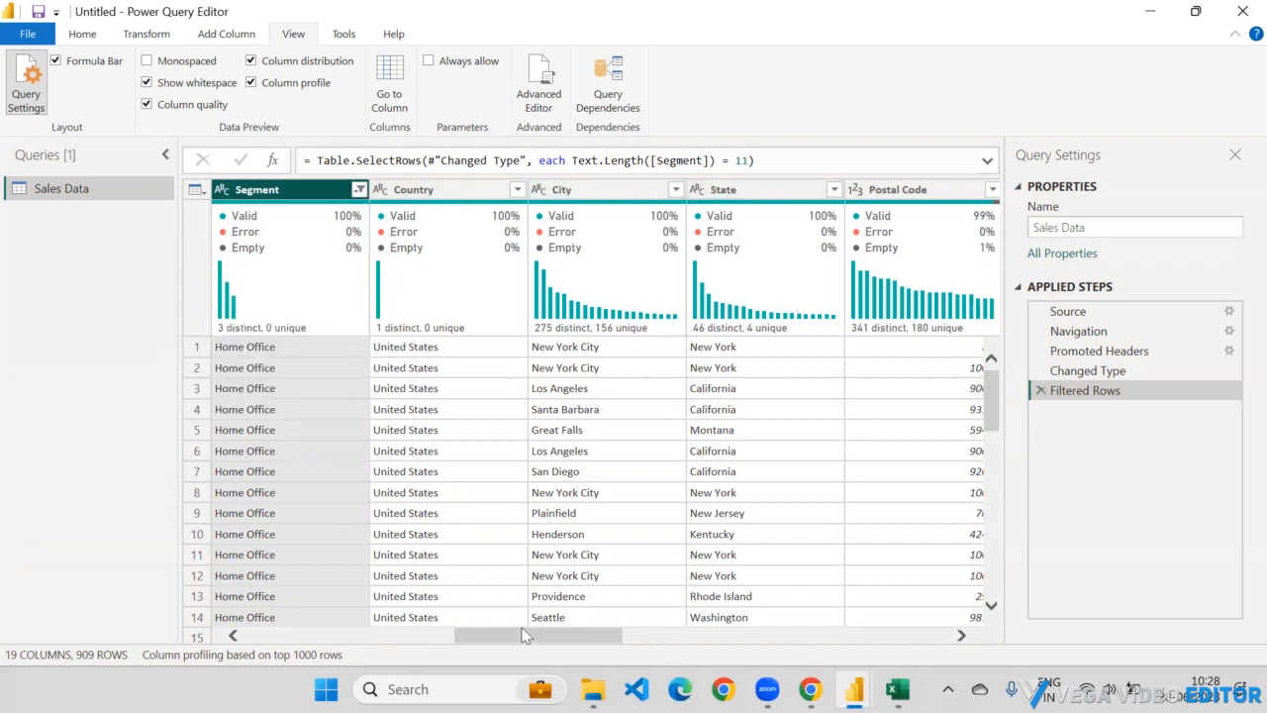
Show the Order Date column's profile and group its value distribution by year.
left_click_drag(528, 636, 406, 641)
left_click(441, 190)
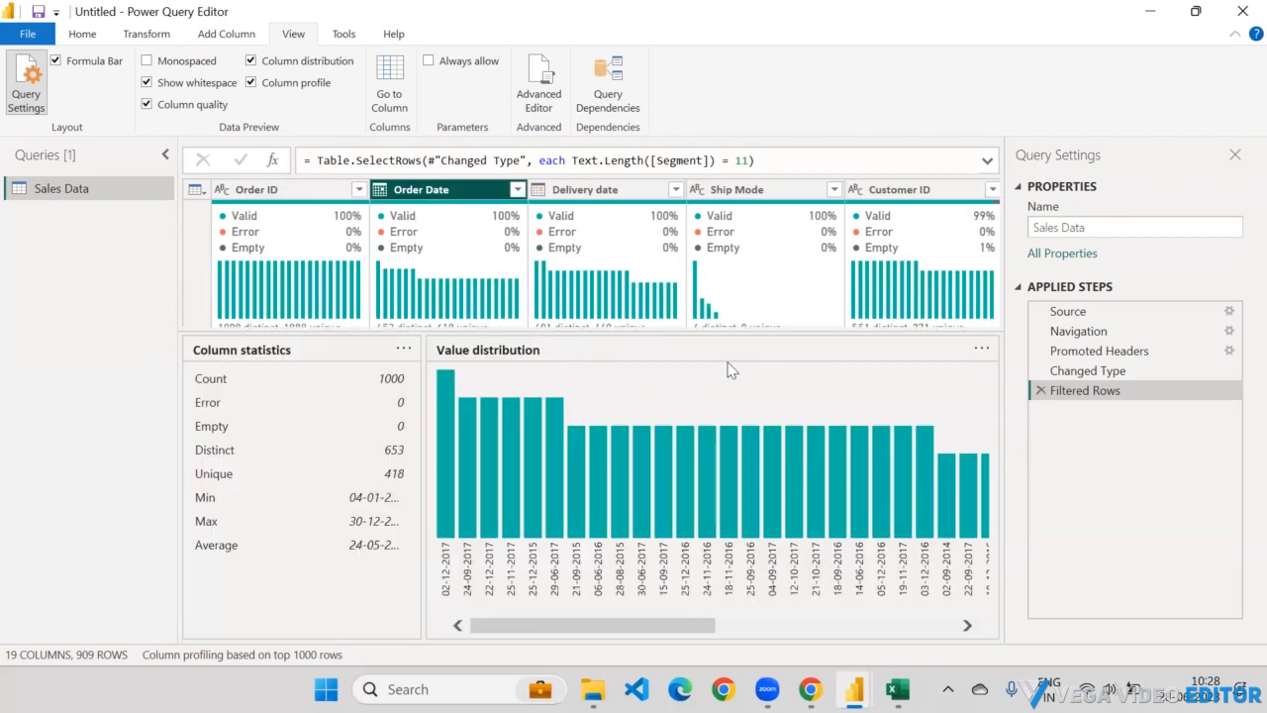
left_click(981, 348)
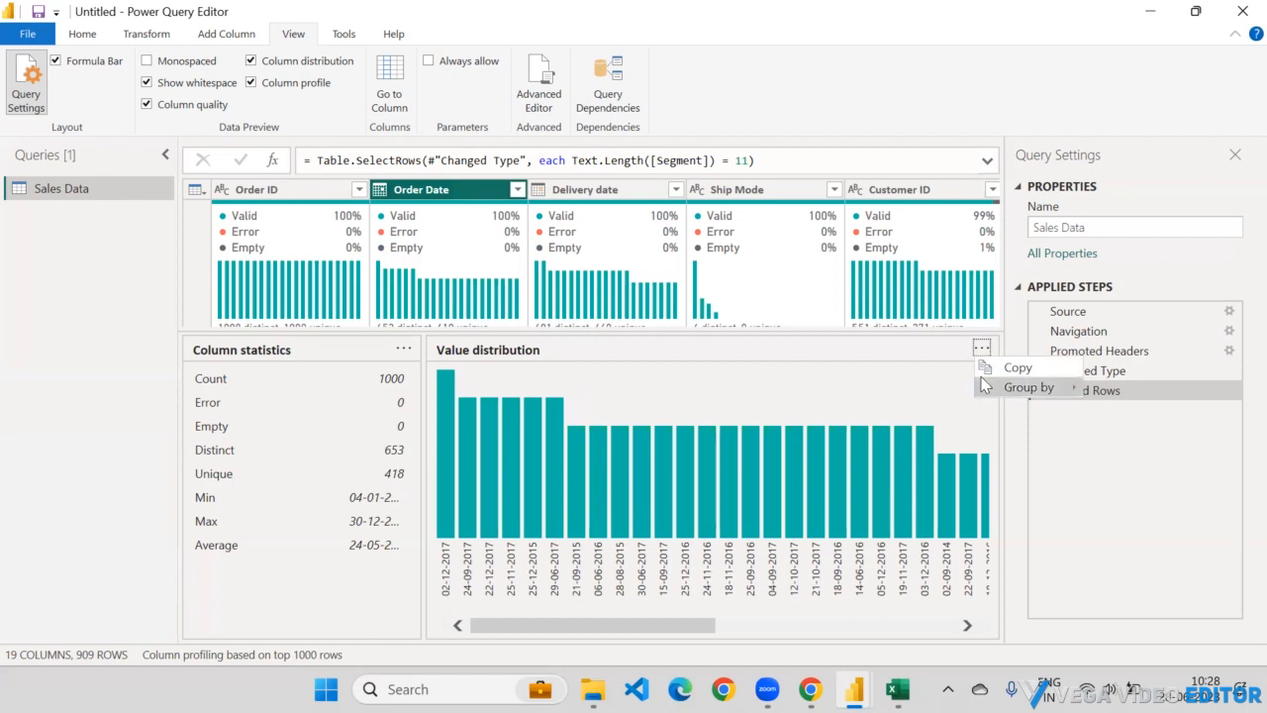
mouse_move(1032, 387)
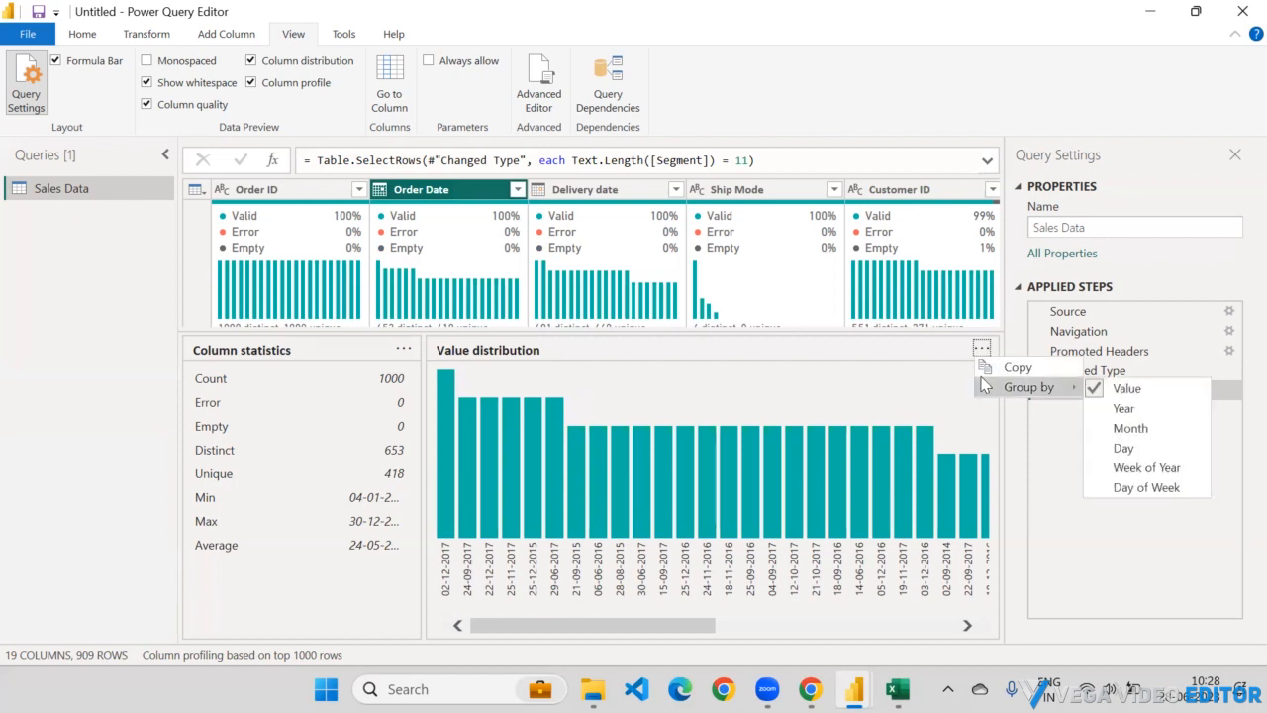
left_click(1120, 408)
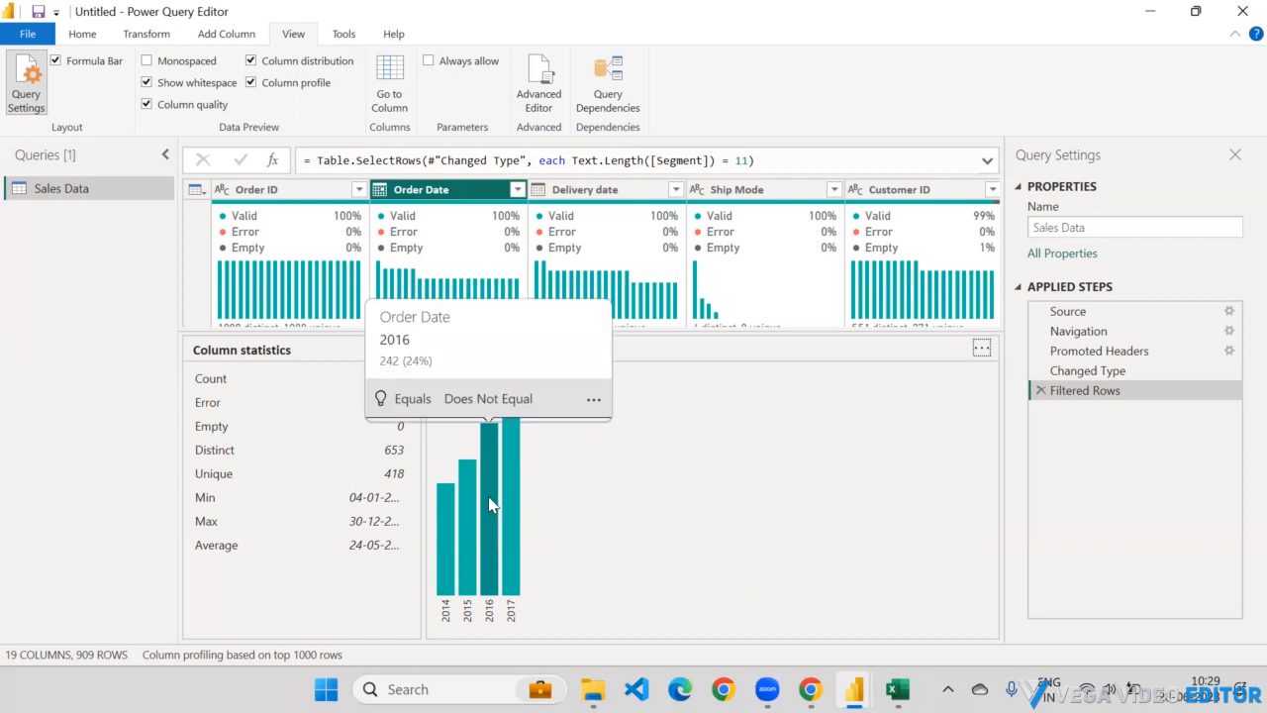
mouse_move(512, 483)
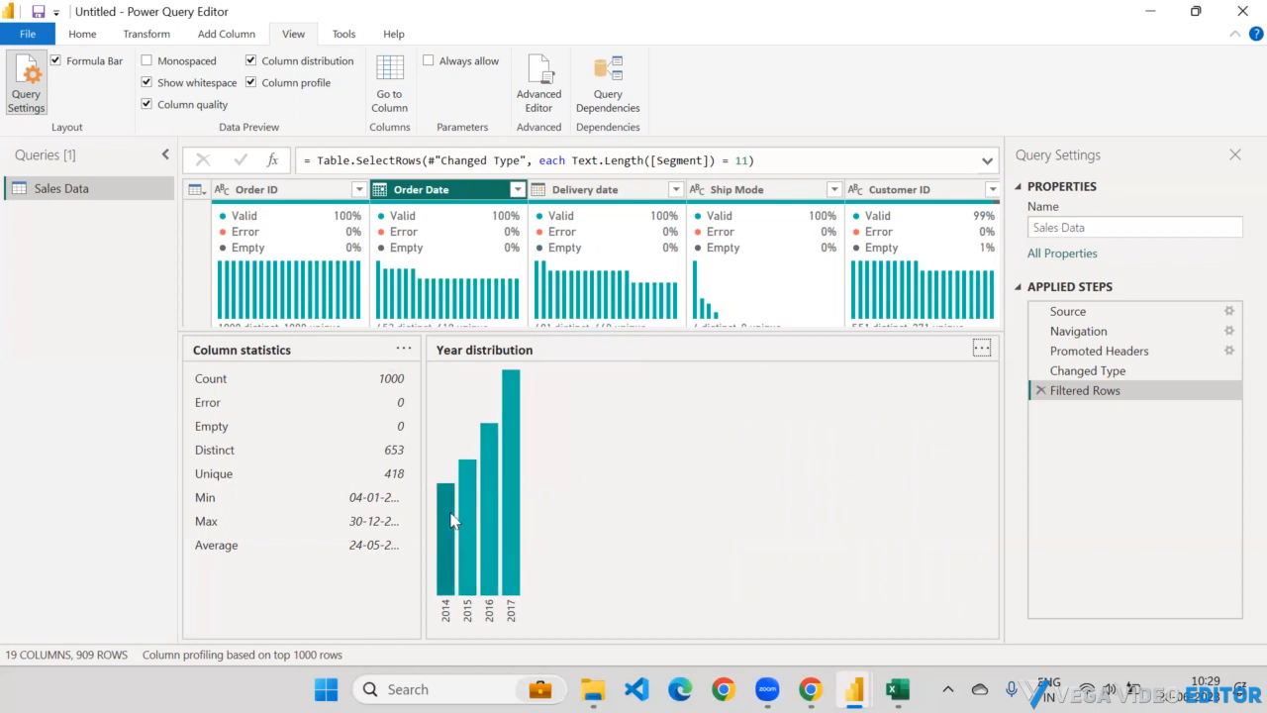
Regroup the Order Date distribution by month and look at the other grouping options.
left_click(981, 348)
mouse_move(990, 389)
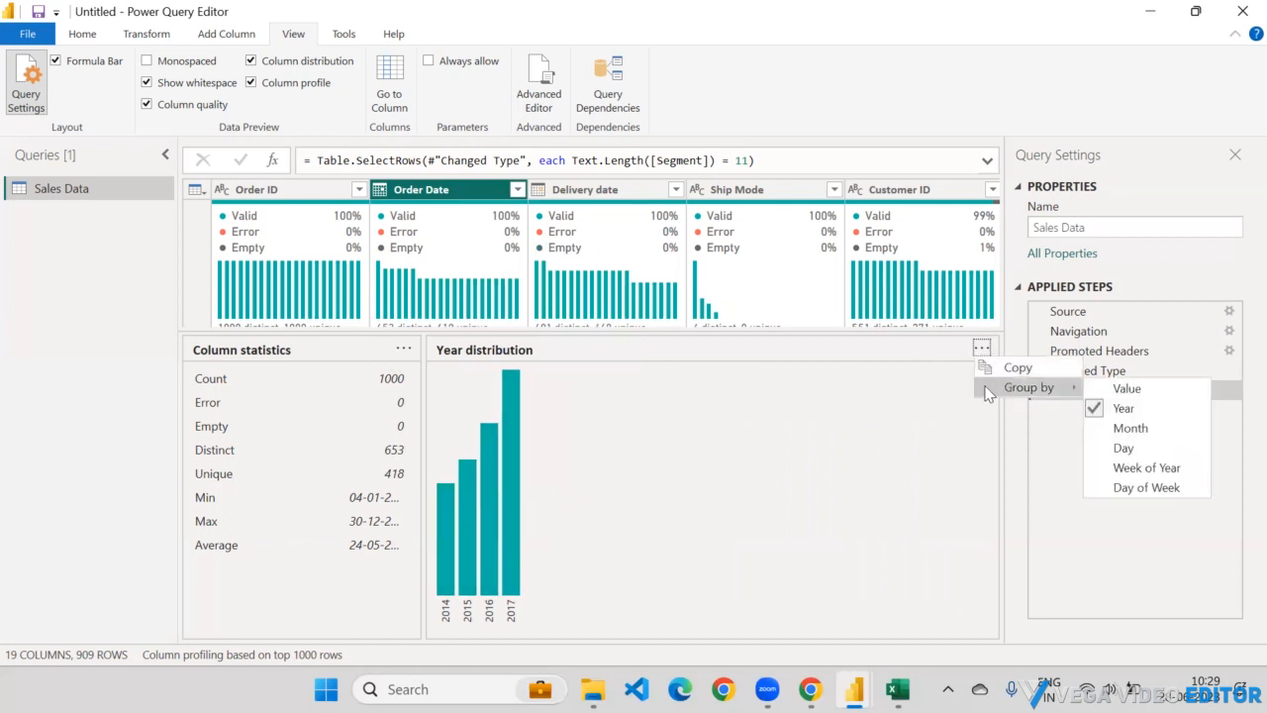
left_click(1164, 430)
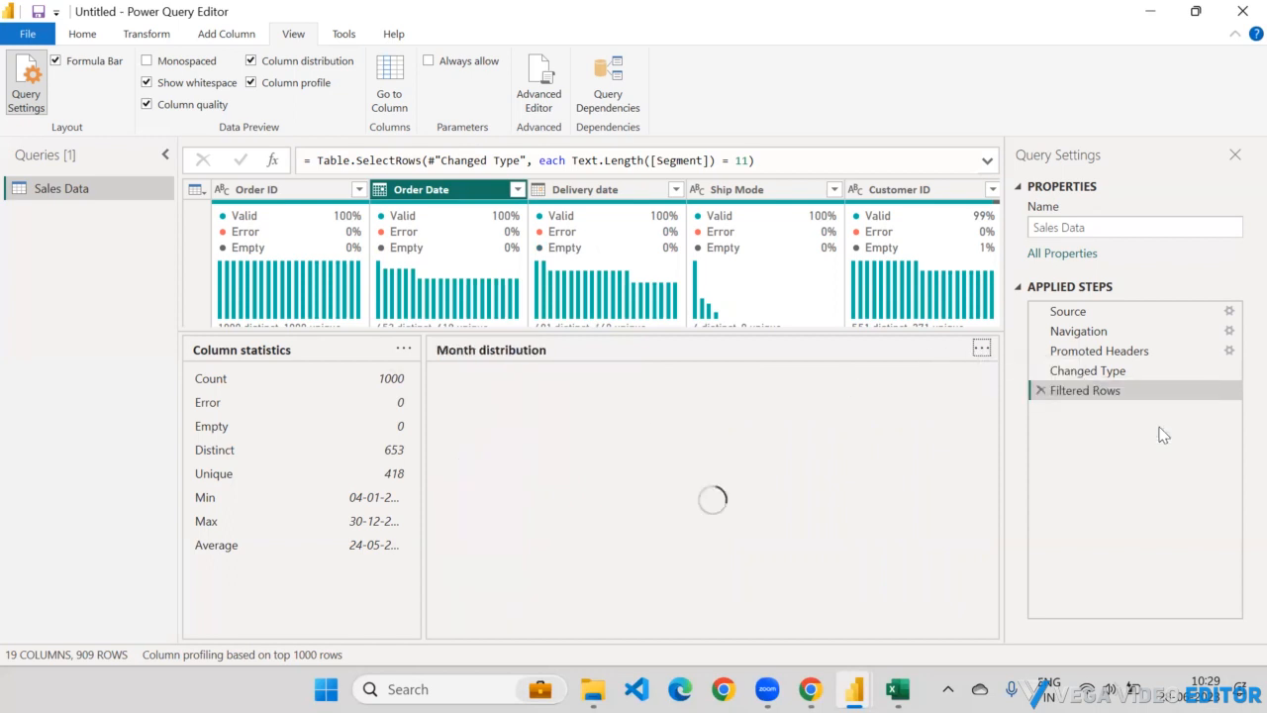
left_click(980, 349)
mouse_move(1008, 387)
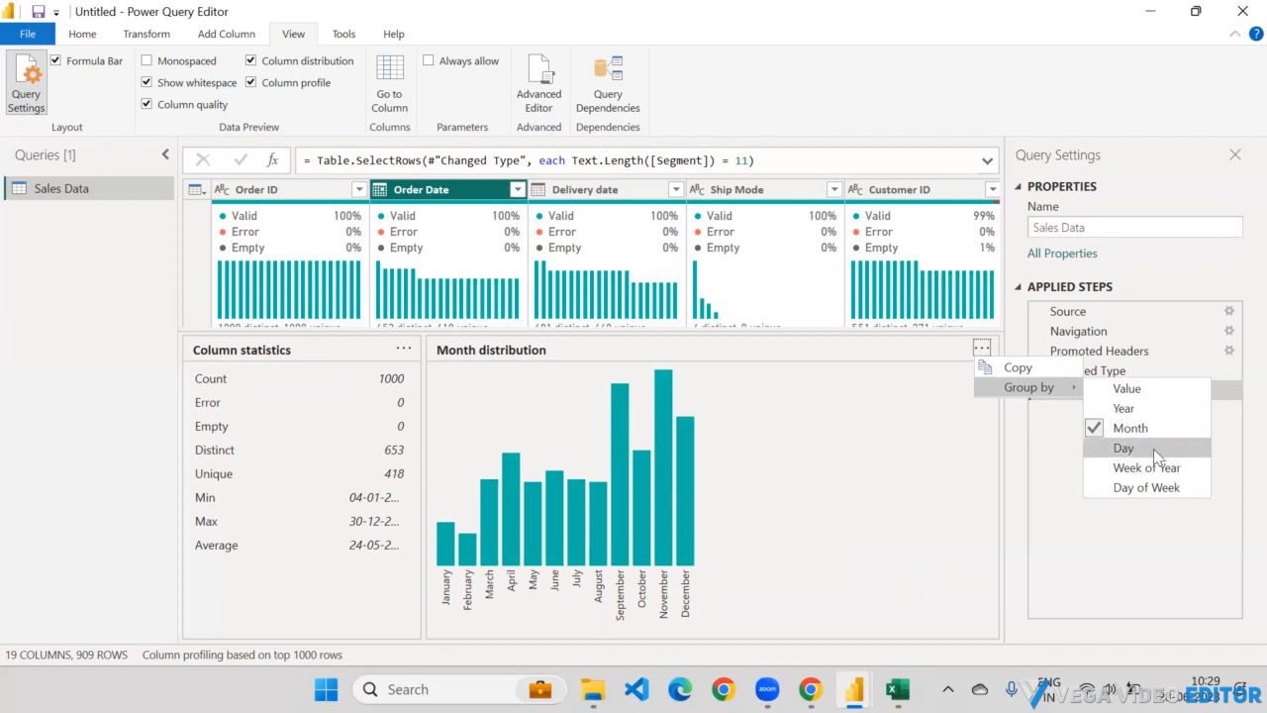
Toggle the Column profile display off, back on and off again.
left_click(254, 83)
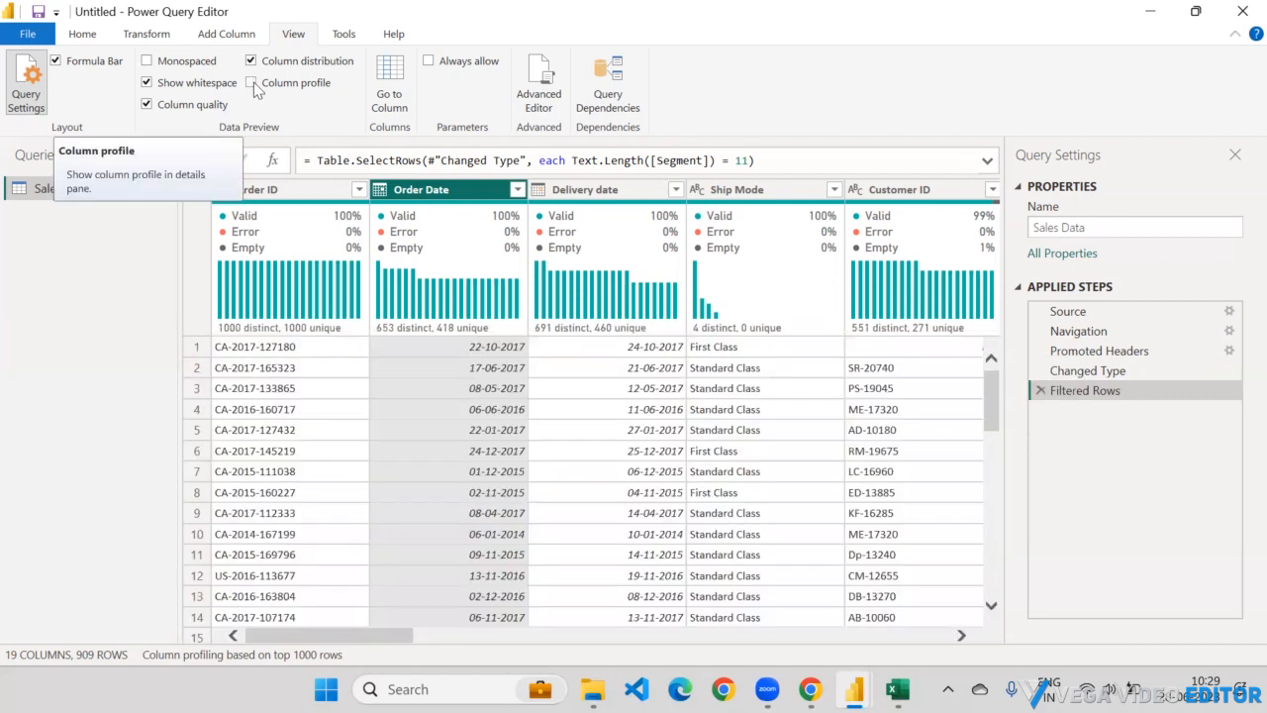
left_click(253, 82)
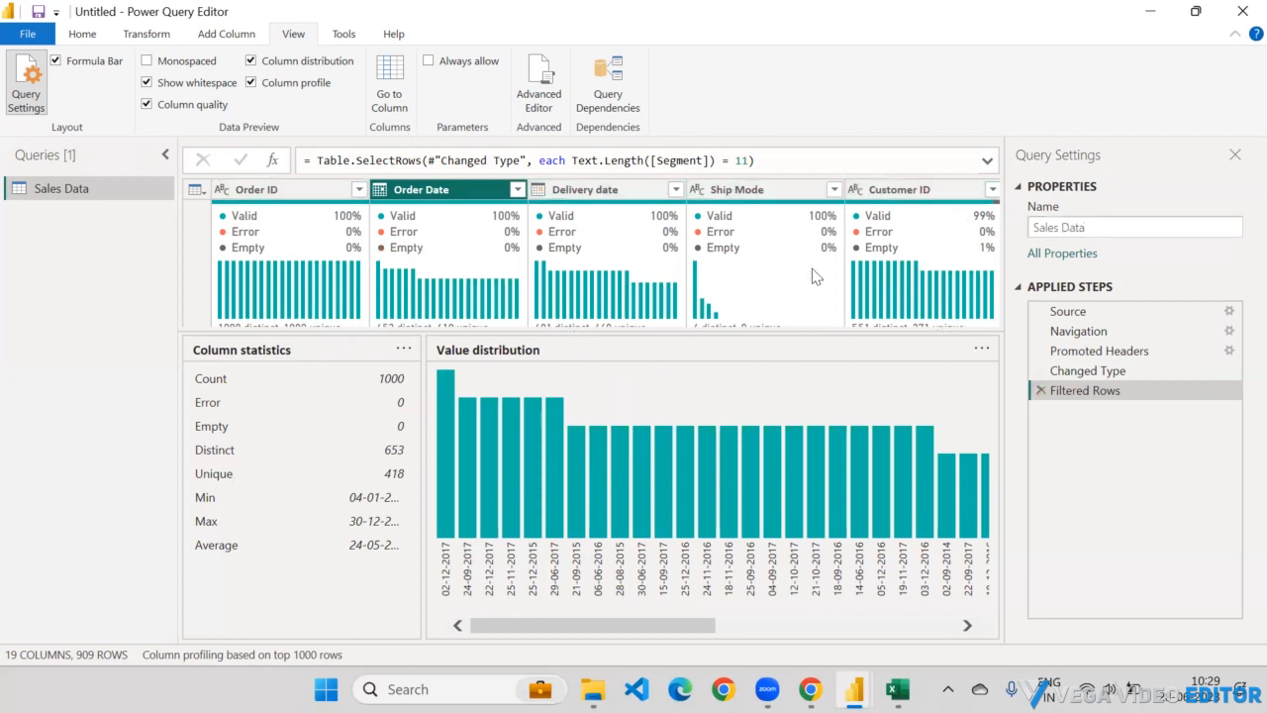
left_click(253, 84)
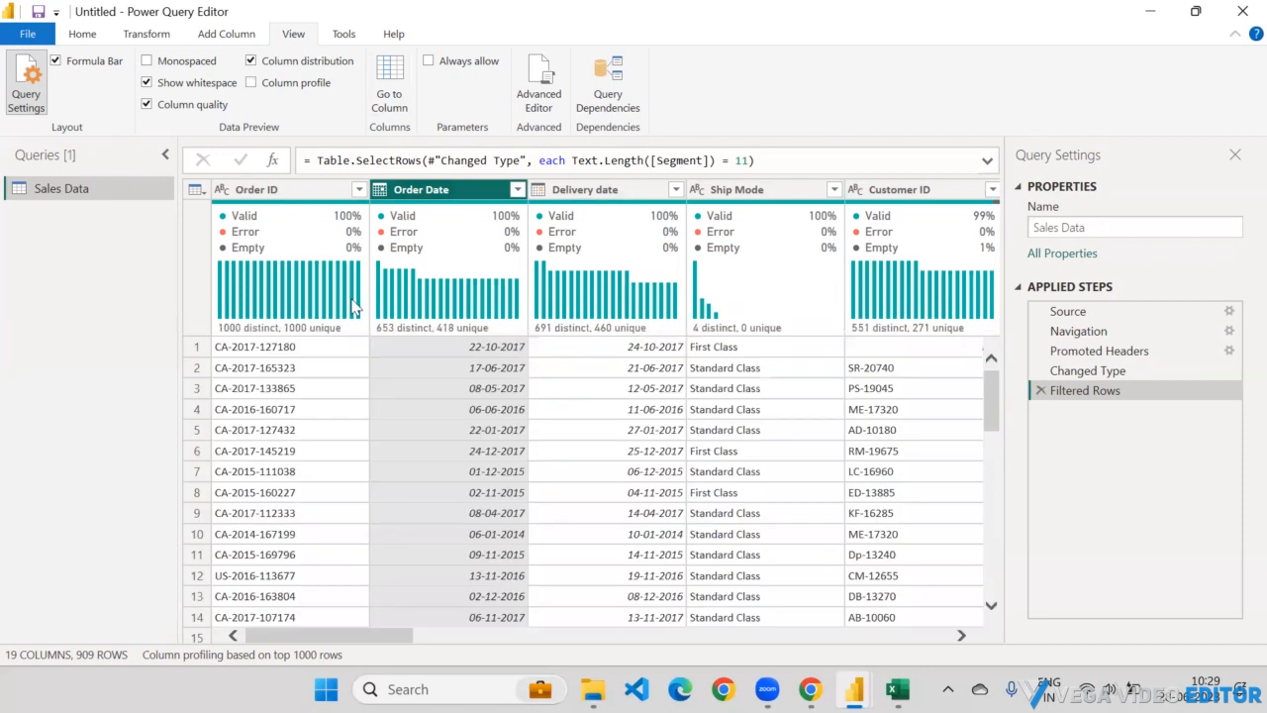
Examine the distribution charts and the distinct and unique counts of the Order Date, Delivery date and Ship Mode columns.
mouse_move(423, 335)
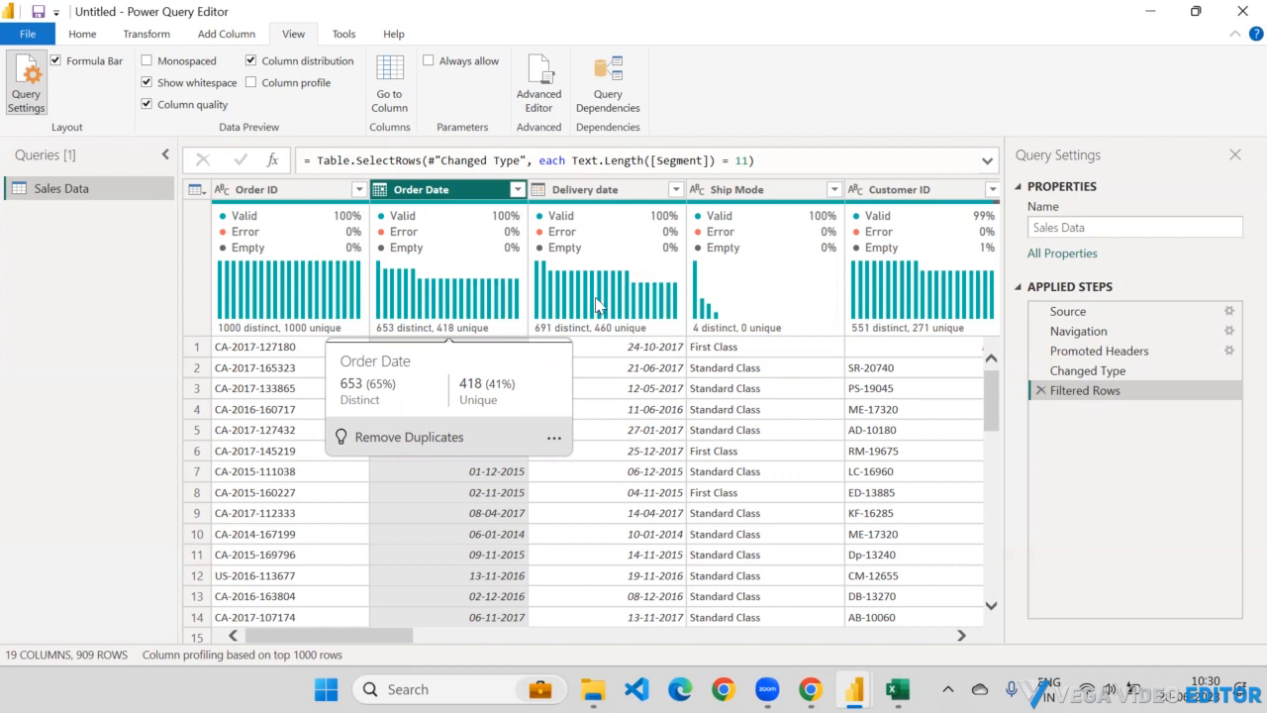
mouse_move(702, 310)
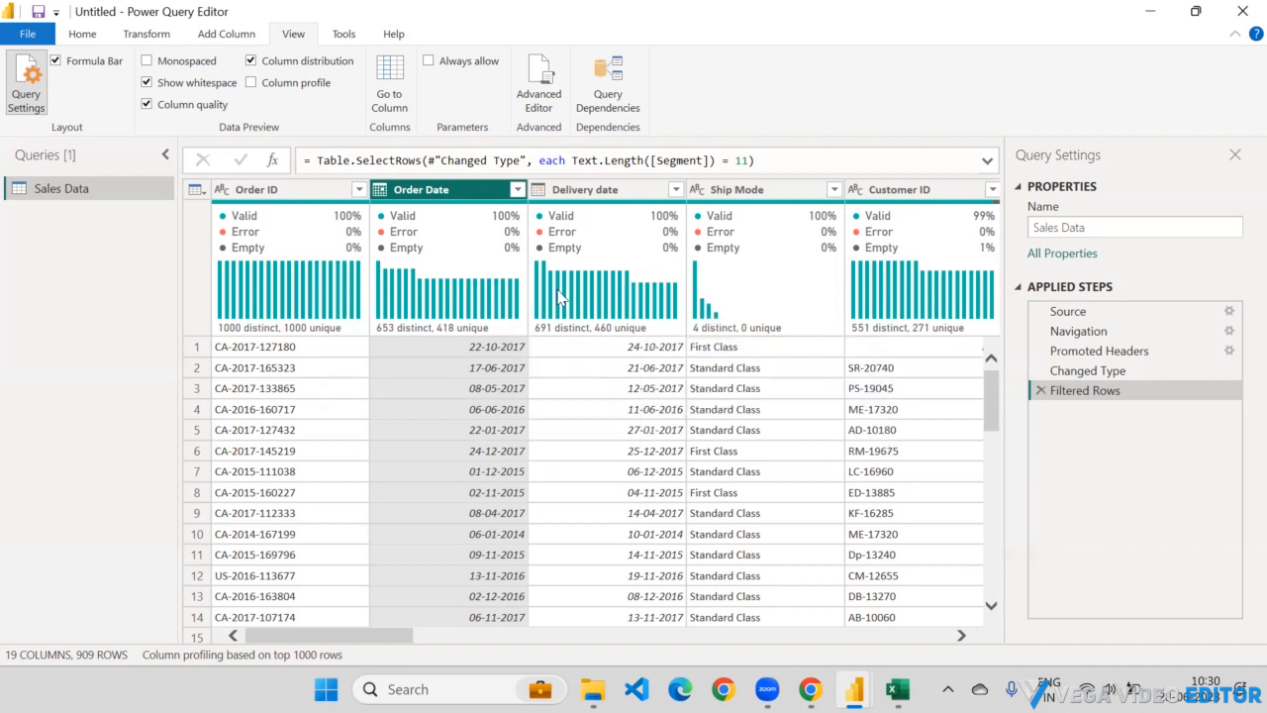
mouse_move(694, 270)
key("alt+Tab")
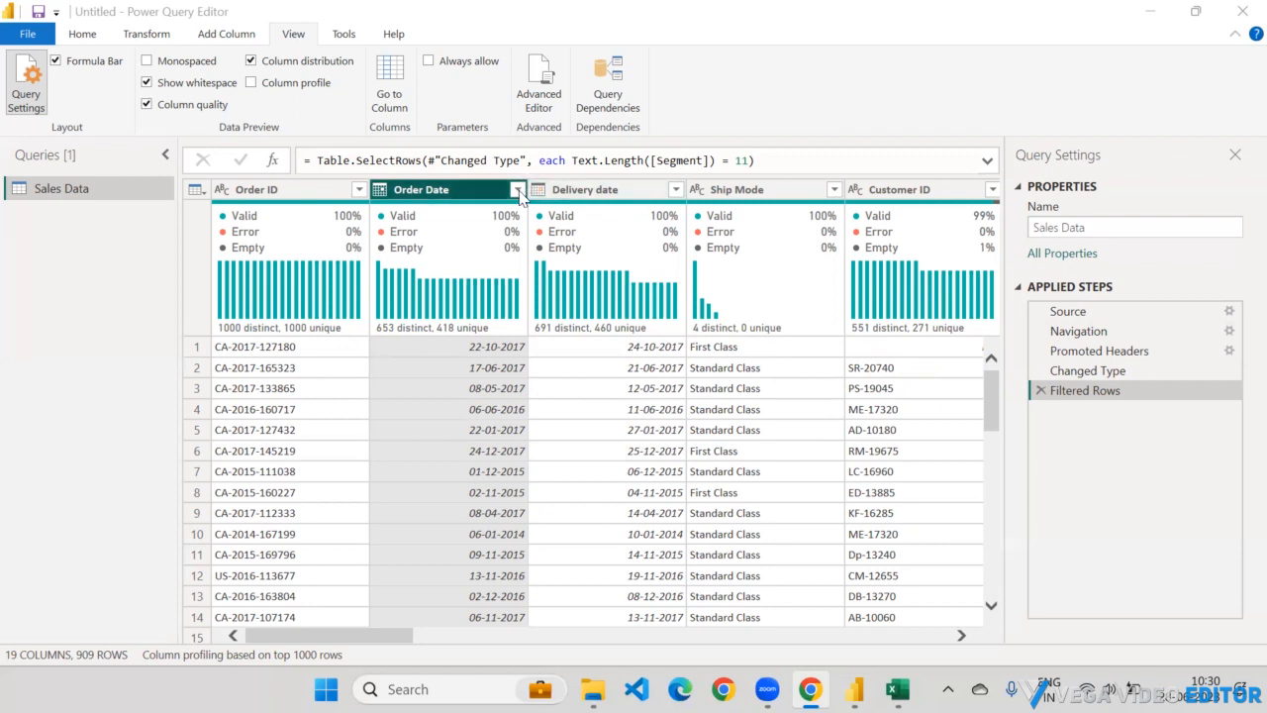
Turn on Column profile for the Order Date column and group its value distribution by month.
left_click(443, 194)
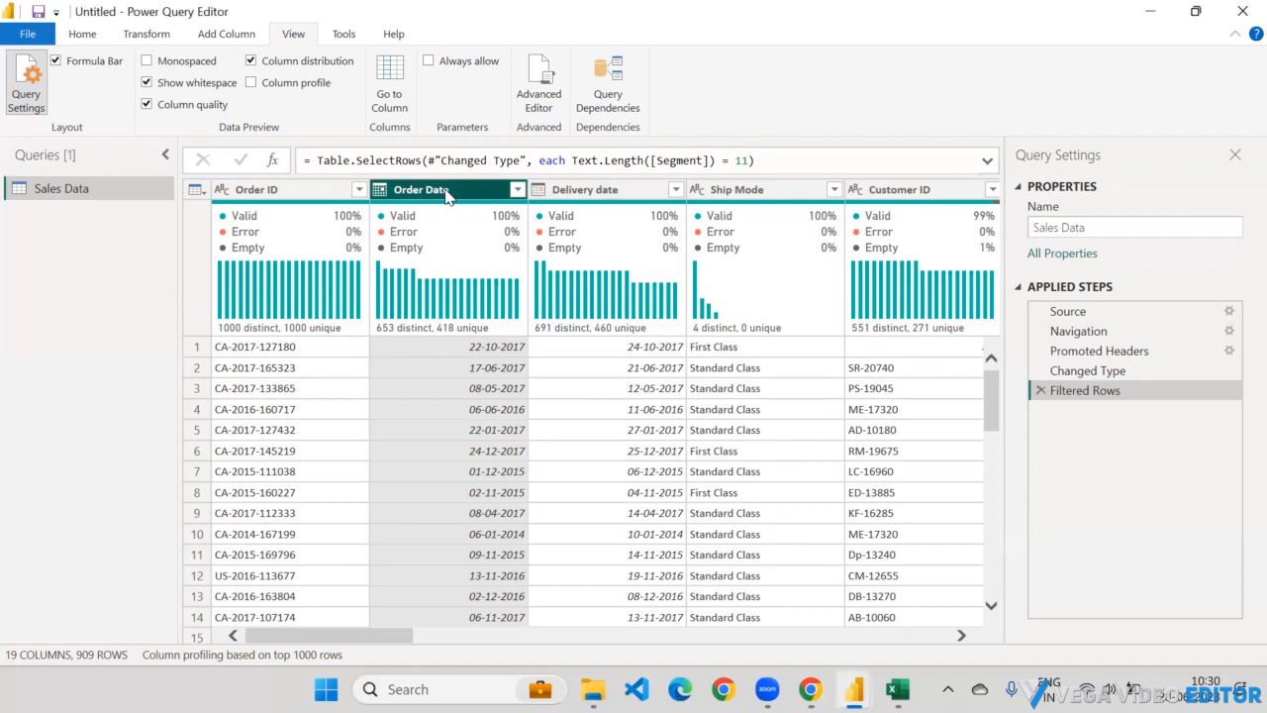
left_click(252, 85)
left_click(402, 349)
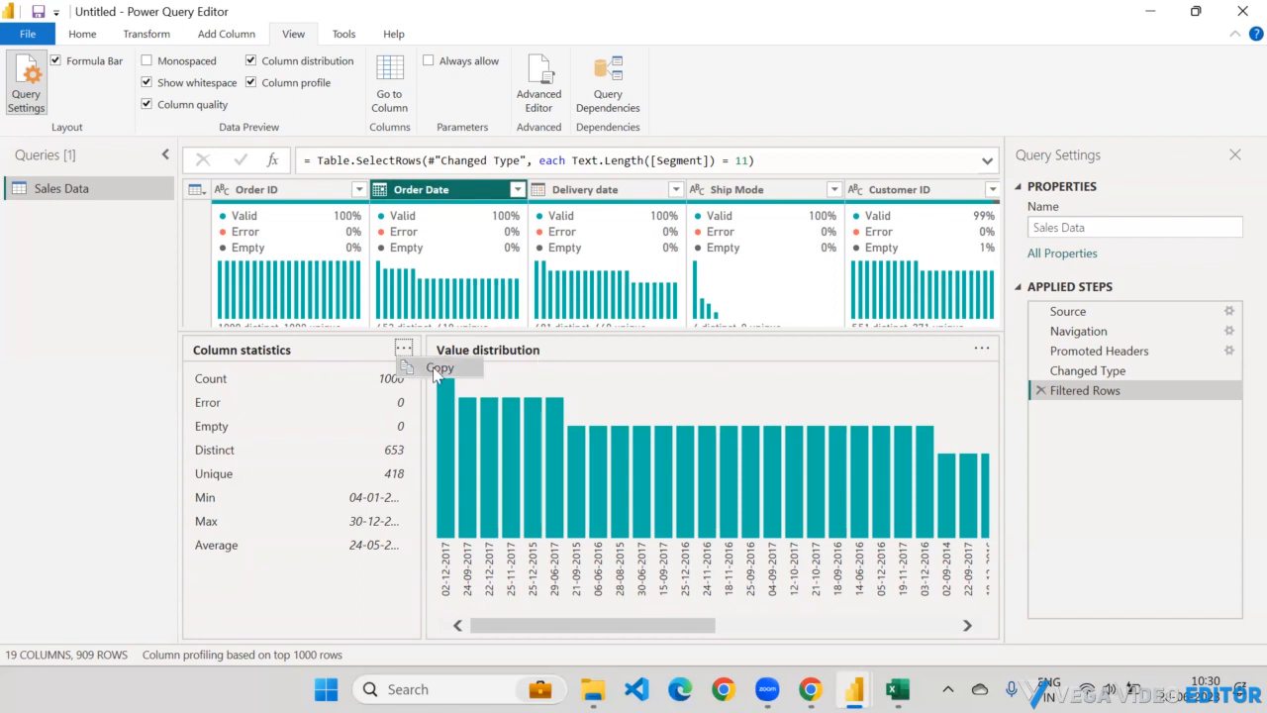
left_click(981, 348)
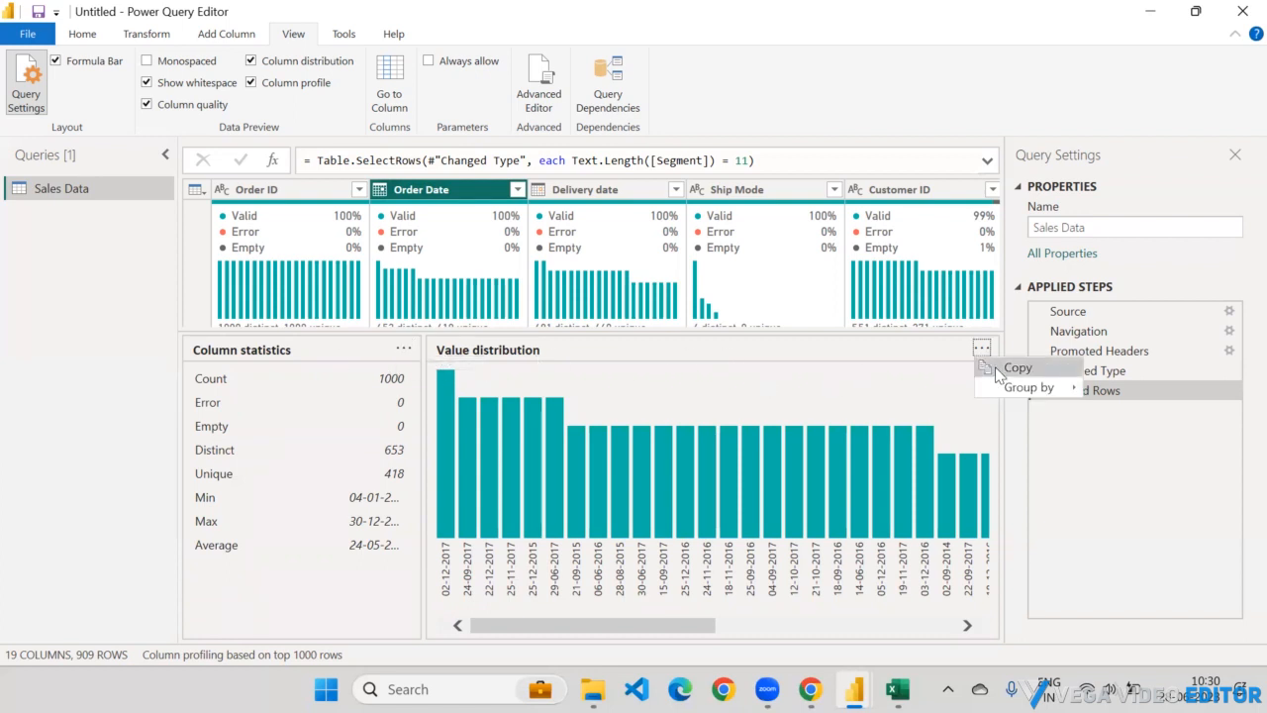
mouse_move(1002, 390)
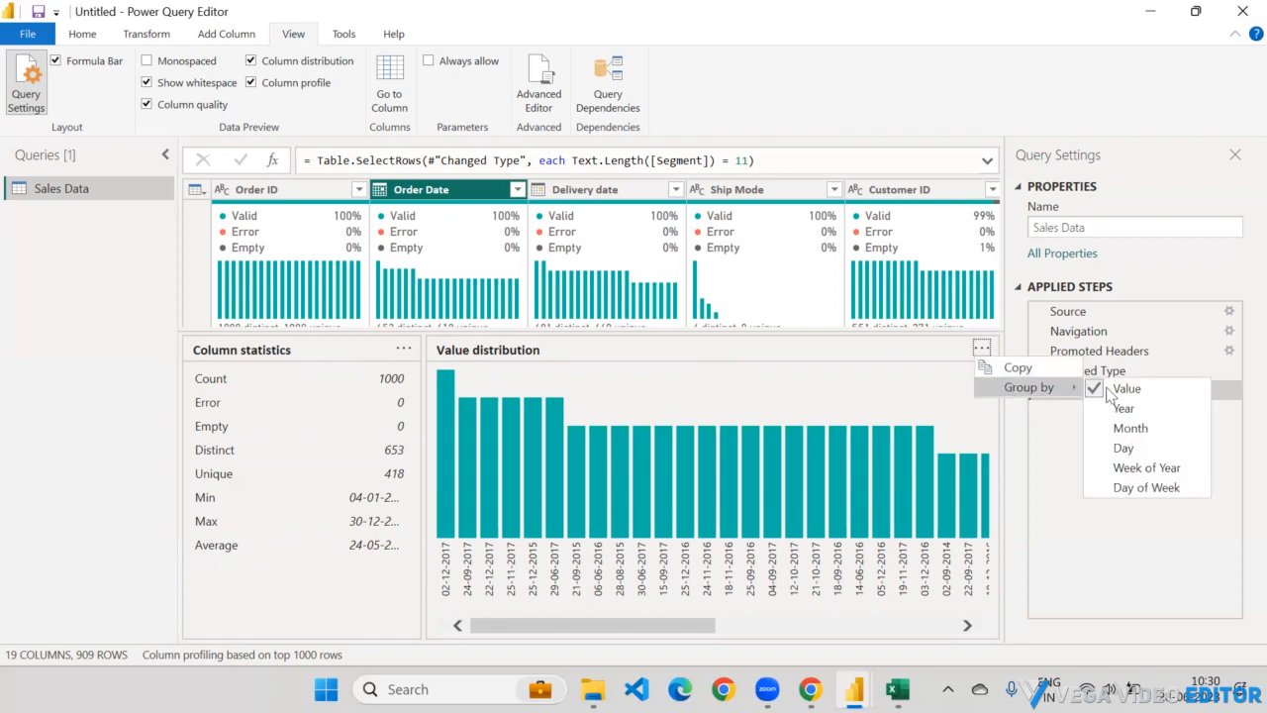
left_click(1117, 429)
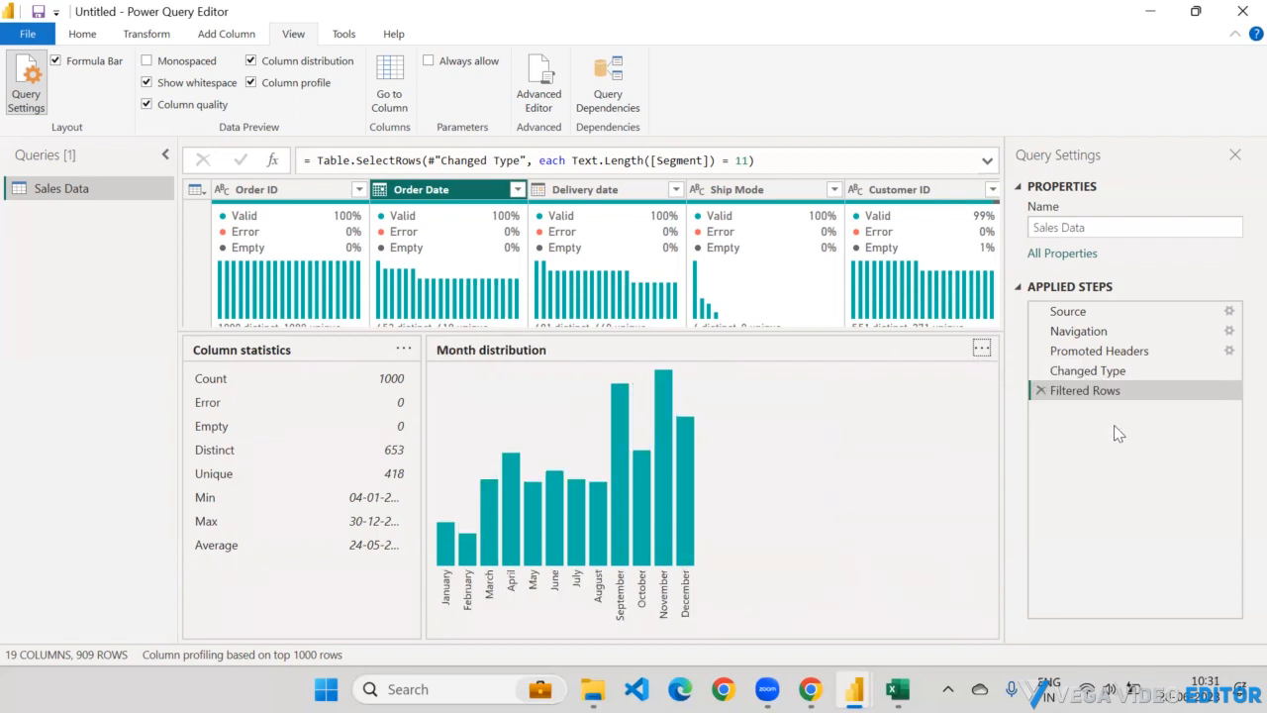
left_click(984, 350)
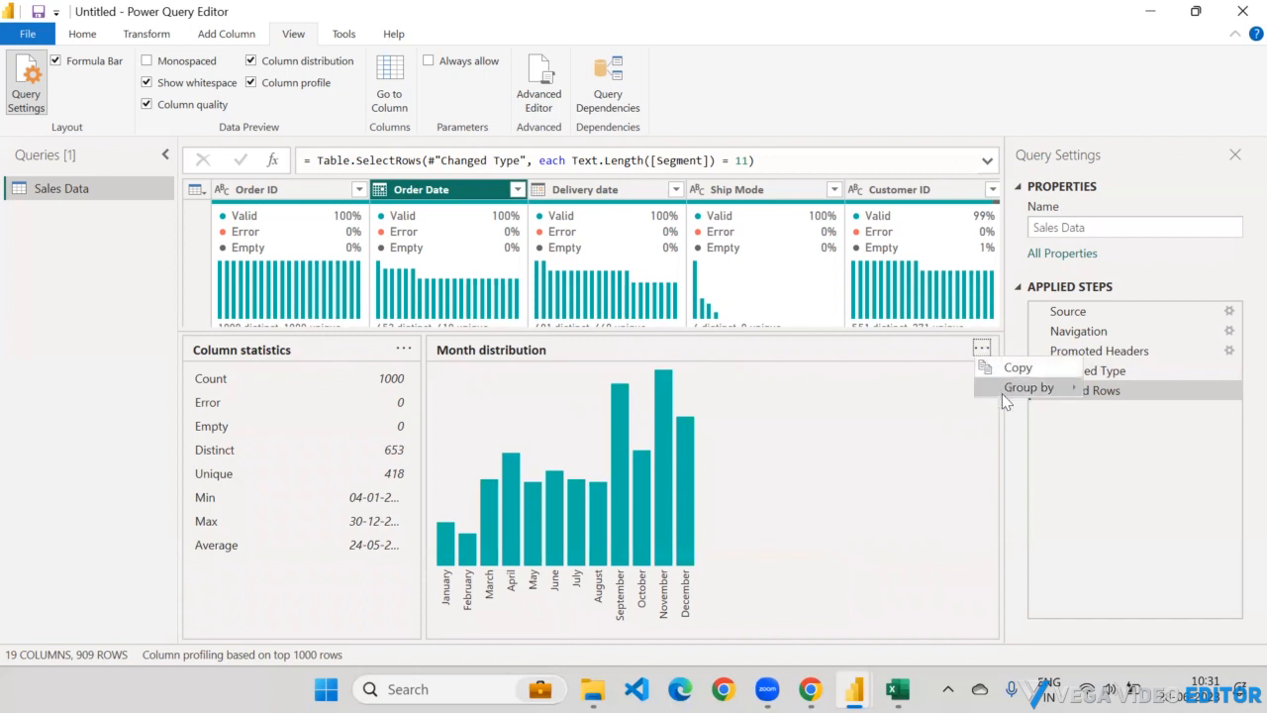
mouse_move(1002, 390)
left_click(915, 404)
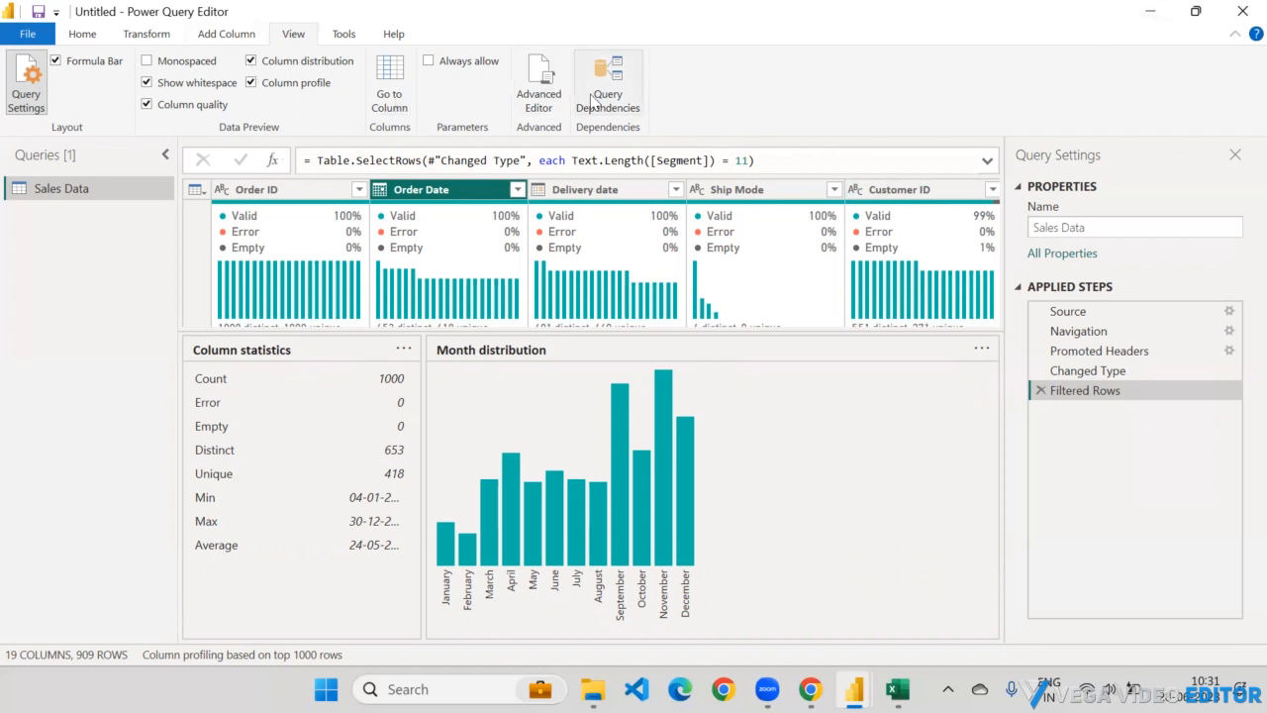
Hide the formula bar.
left_click(56, 62)
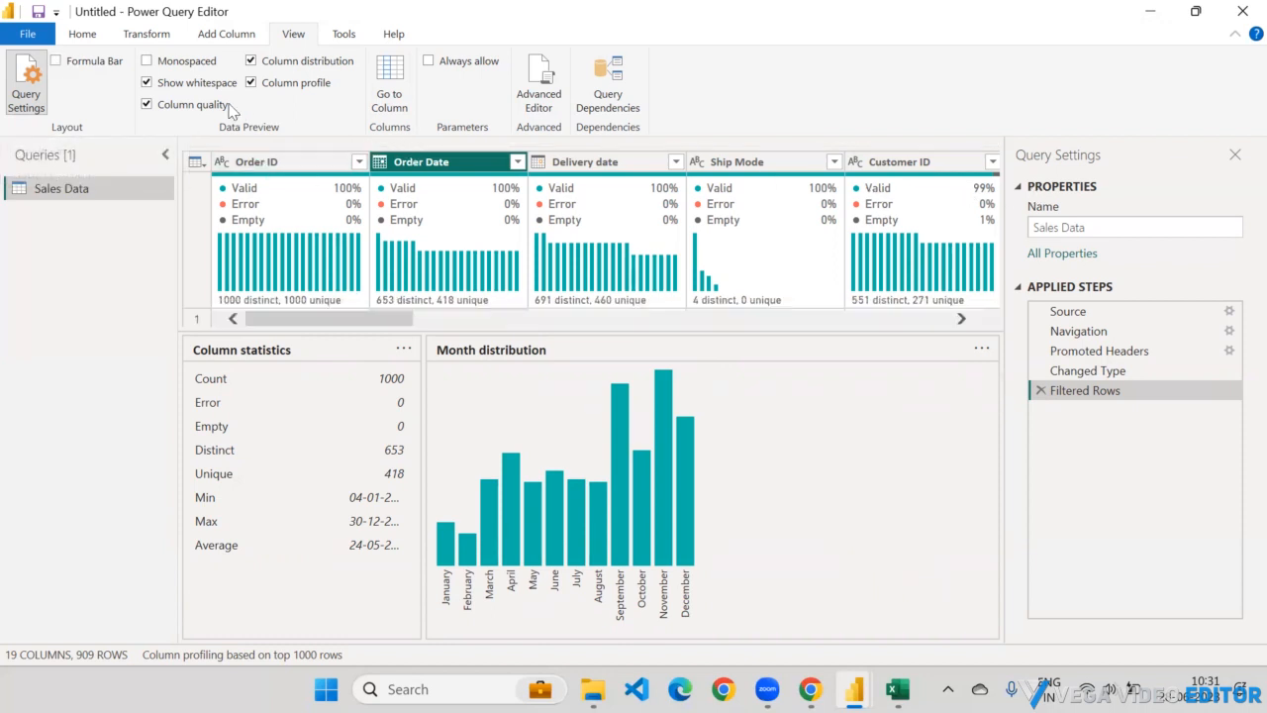
Toggle the Query Settings pane off and on again, and finally leave it hidden.
left_click(27, 99)
left_click(40, 102)
left_click(26, 101)
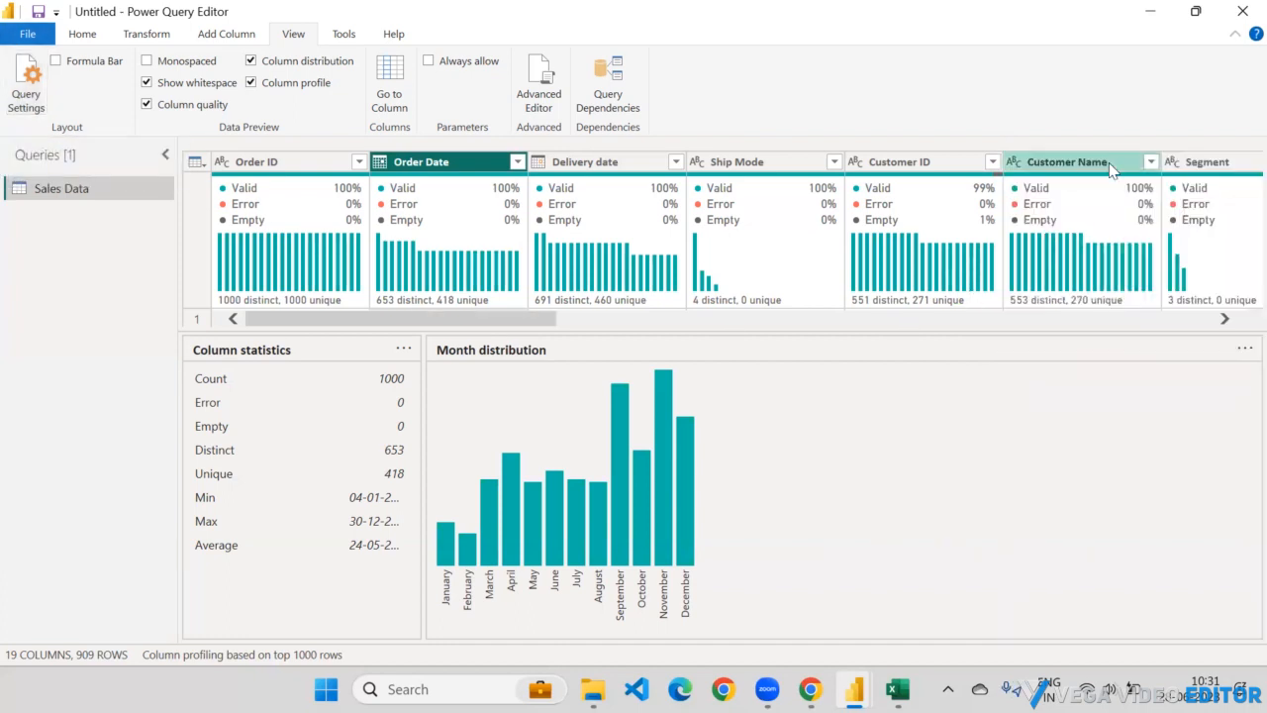
left_click(17, 99)
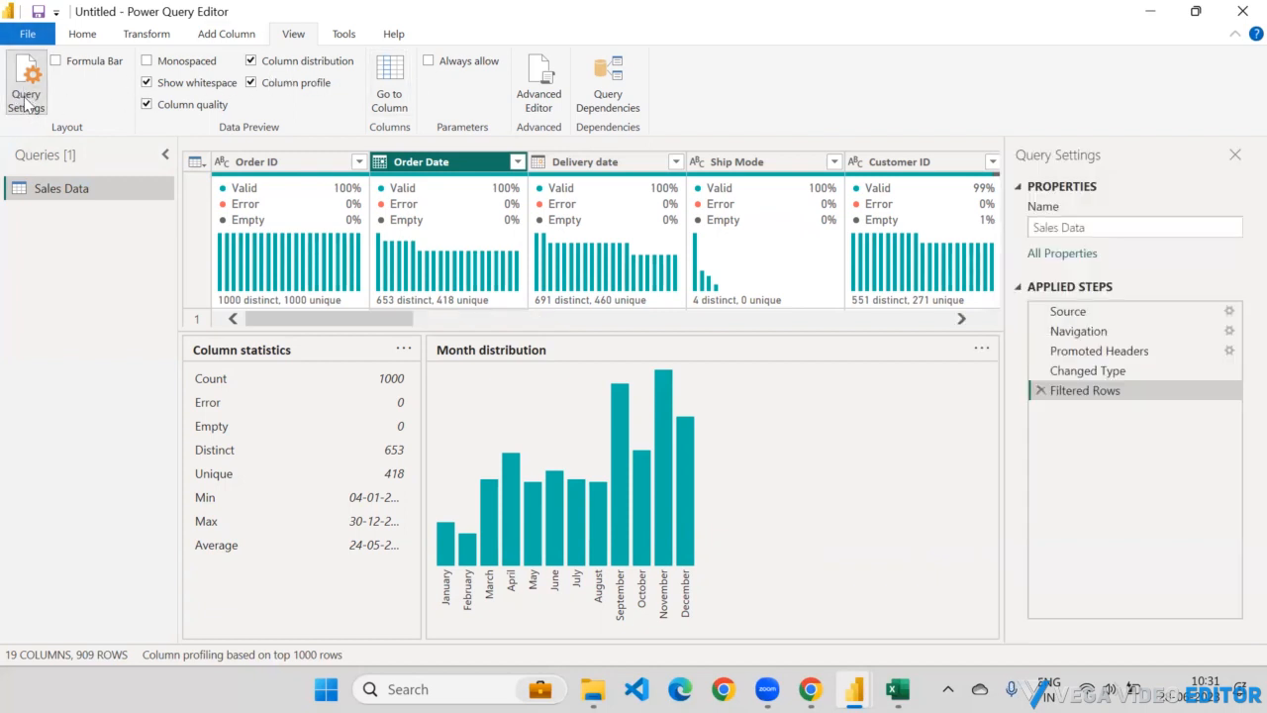
left_click(26, 102)
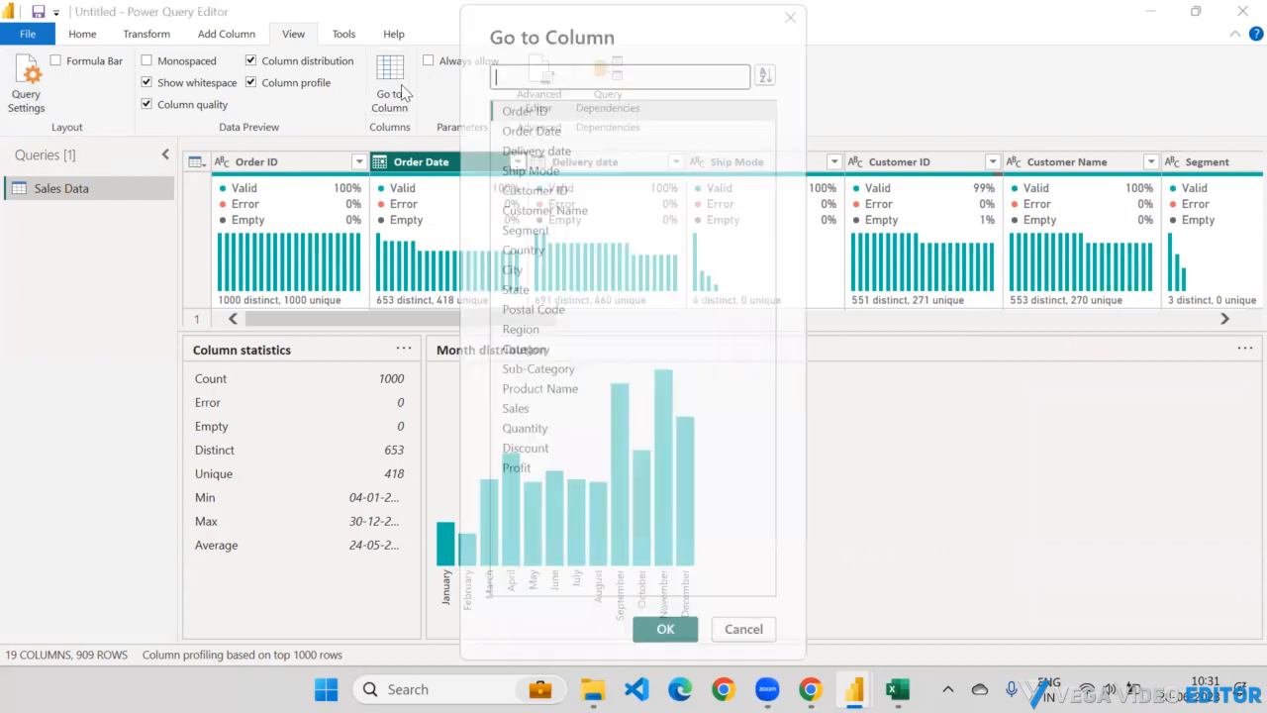
Jump to the Postal Code column in the data preview with Go to Column.
left_click(541, 310)
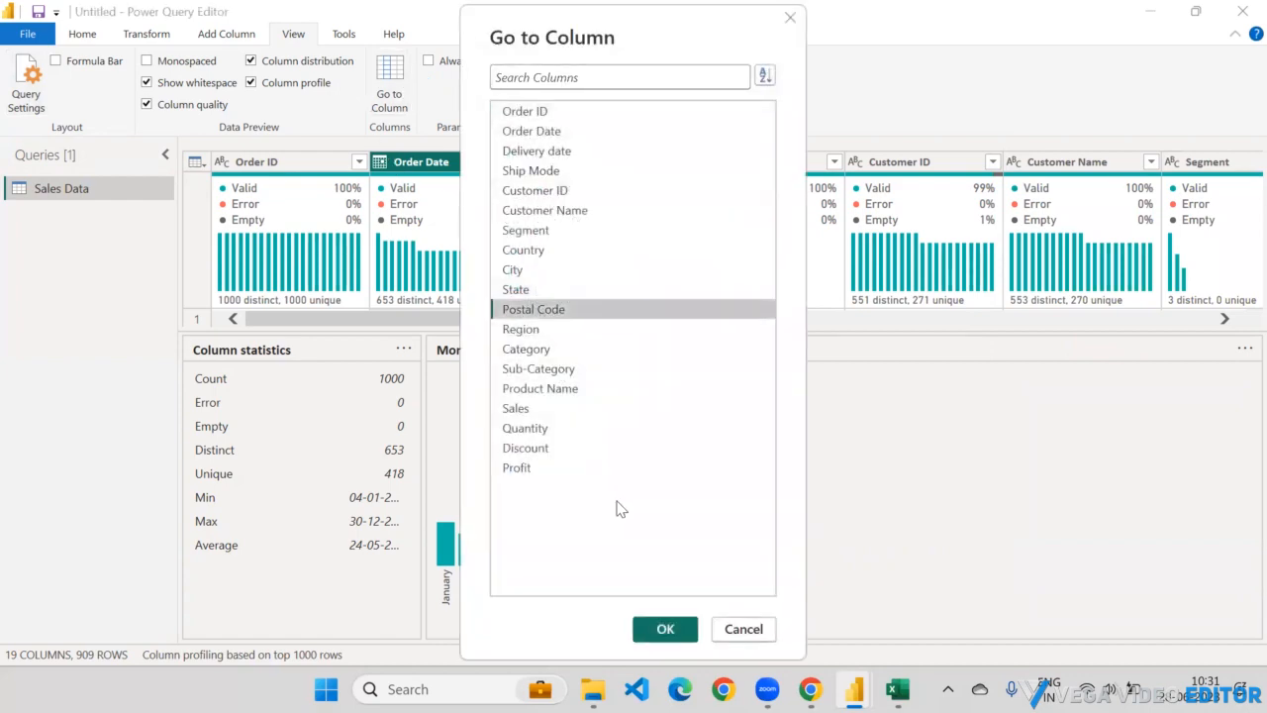
left_click(664, 626)
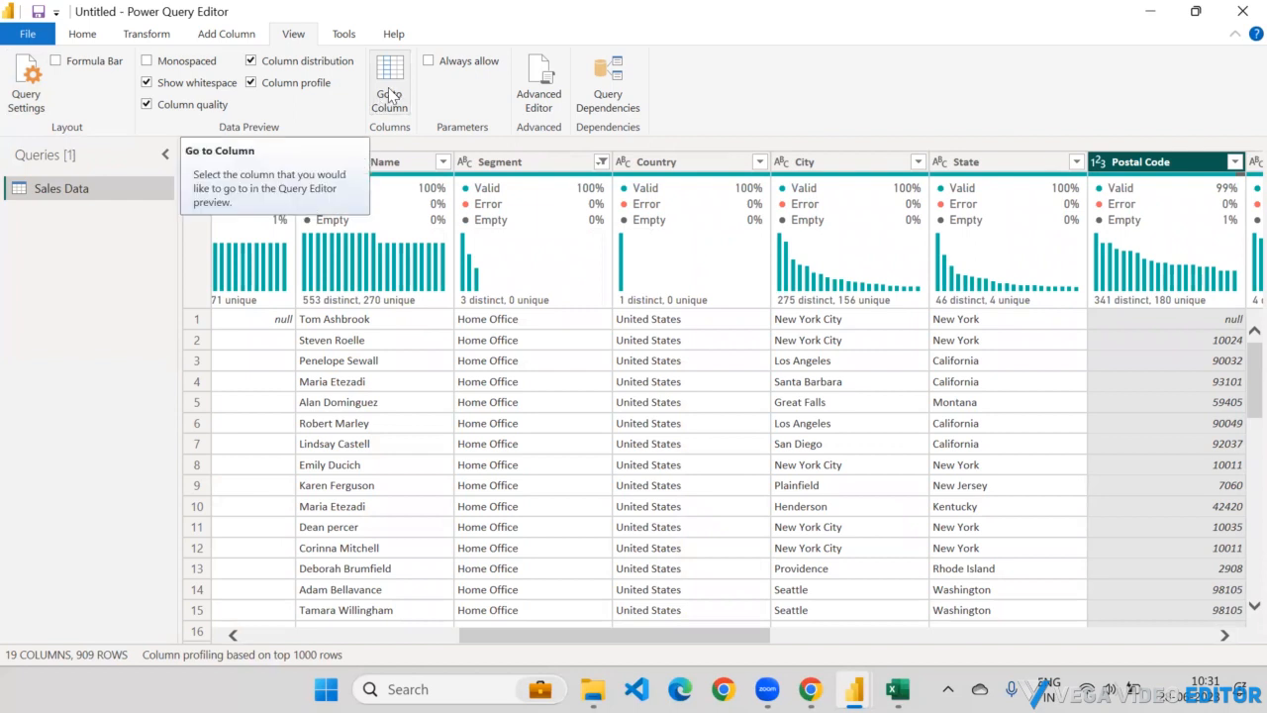
Examine the complete M code of the Sales Data query in the Advanced Editor and close it.
left_click(539, 107)
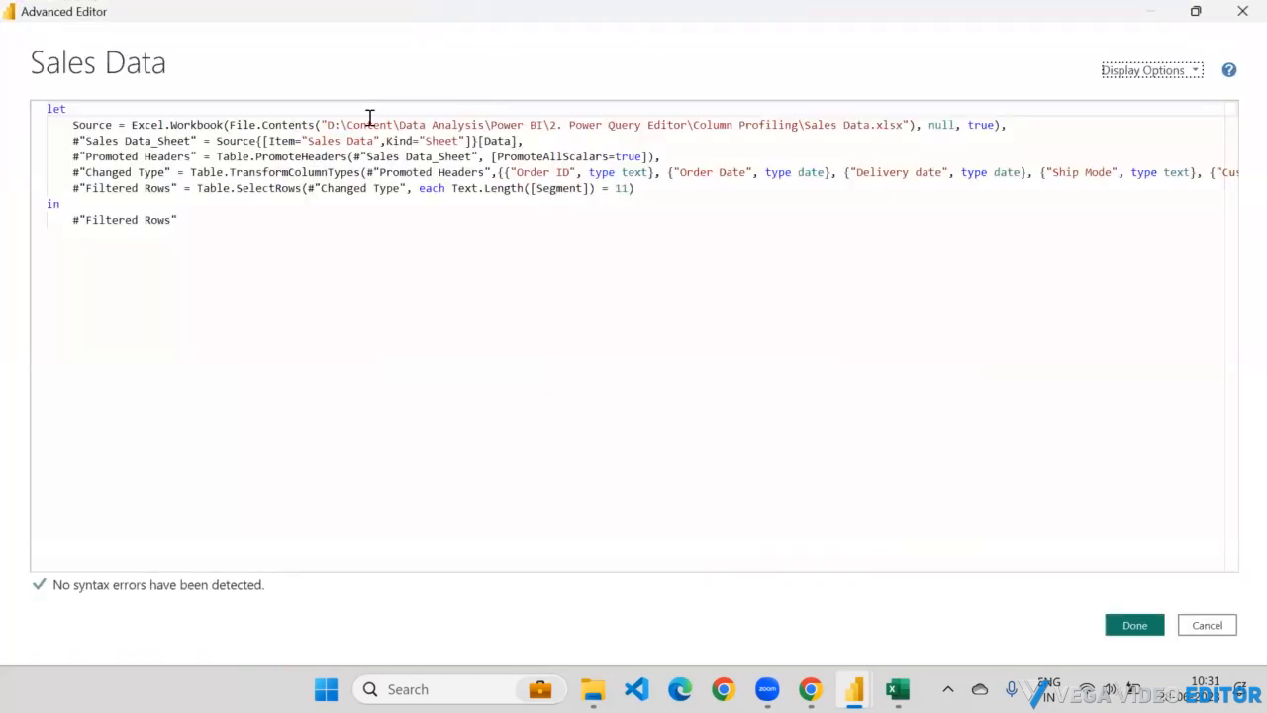
left_click(195, 219)
left_click(46, 109, "shift")
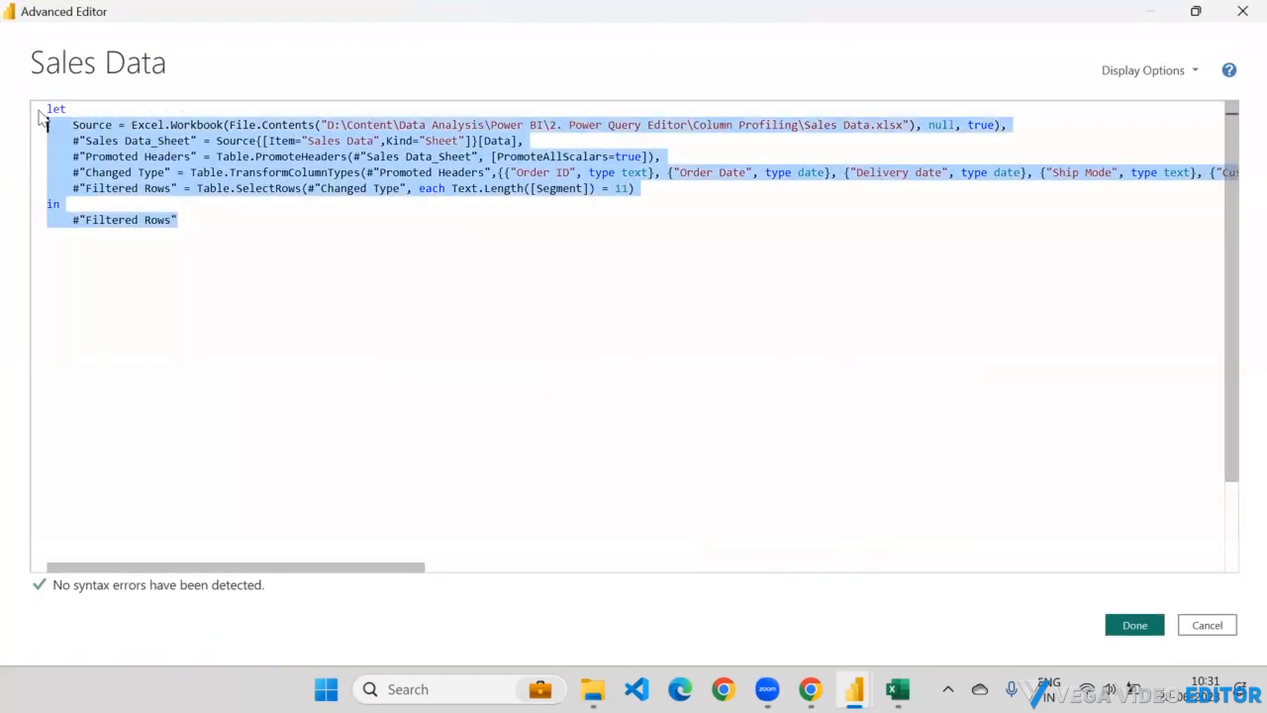
left_click_drag(311, 232, 30, 108)
left_click(1134, 628)
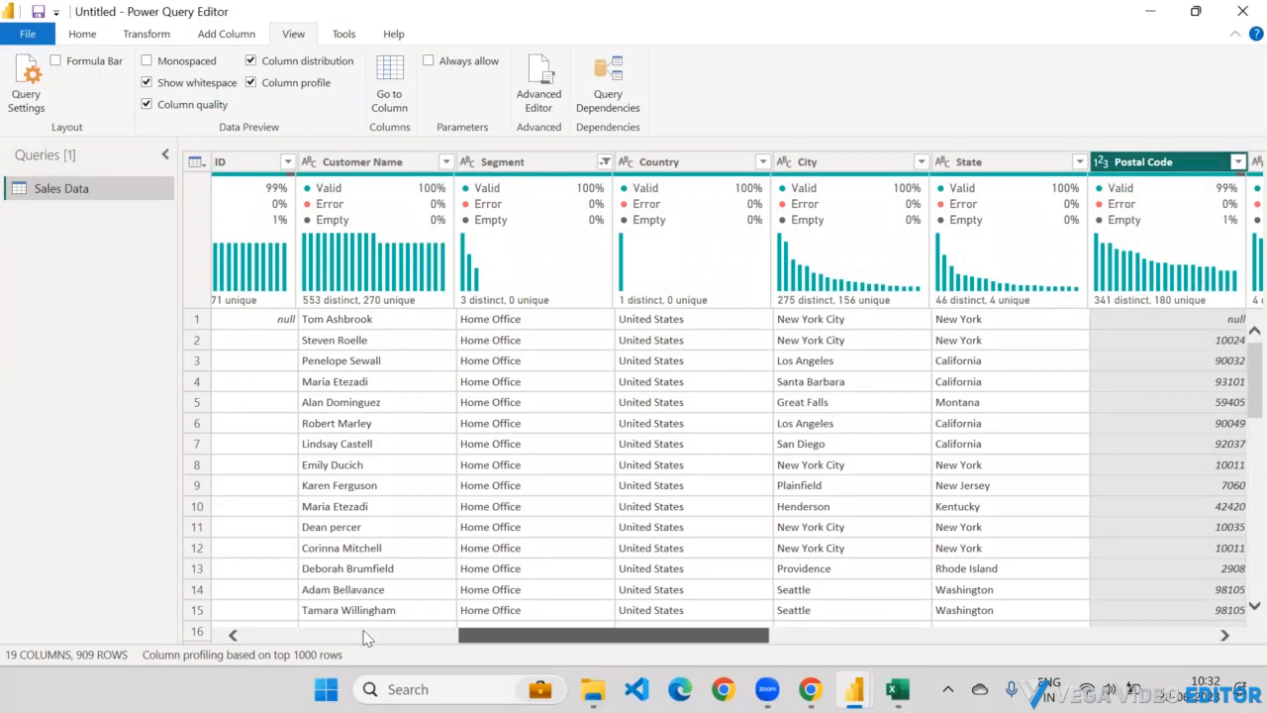
Close the Power Query Editor and apply the pending query changes to the report.
left_click_drag(582, 634, 369, 633)
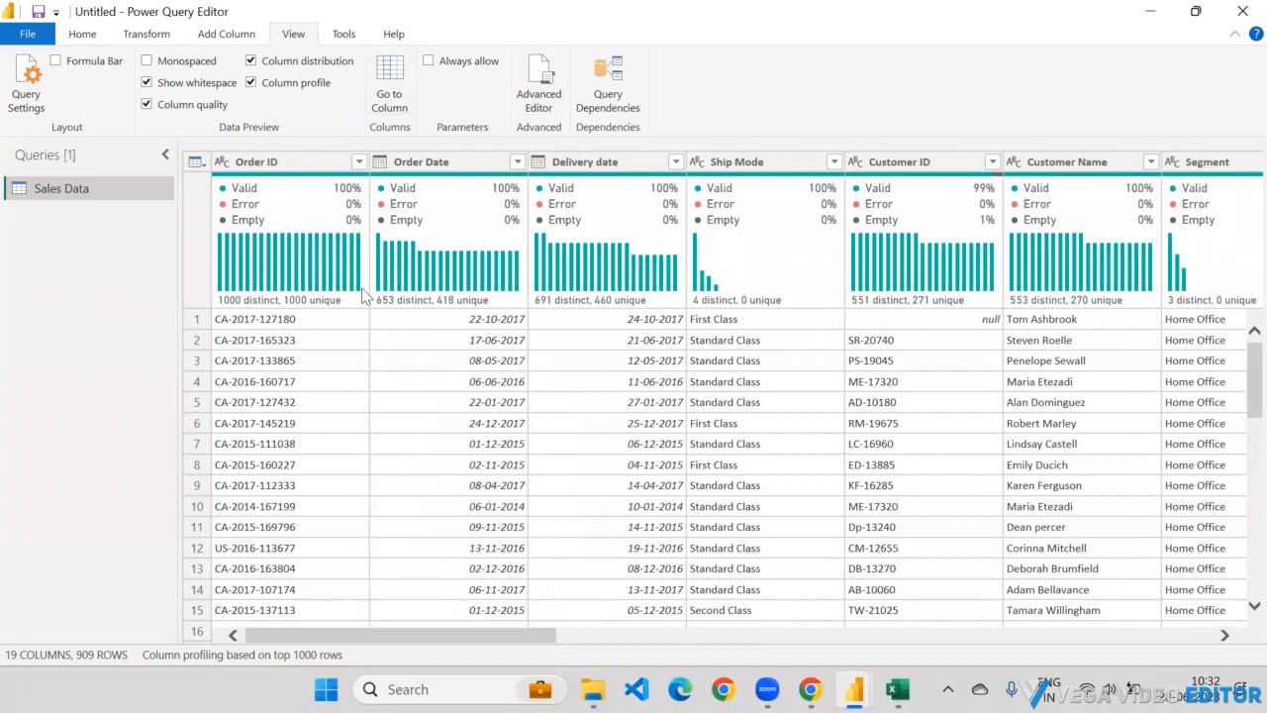
left_click(1242, 11)
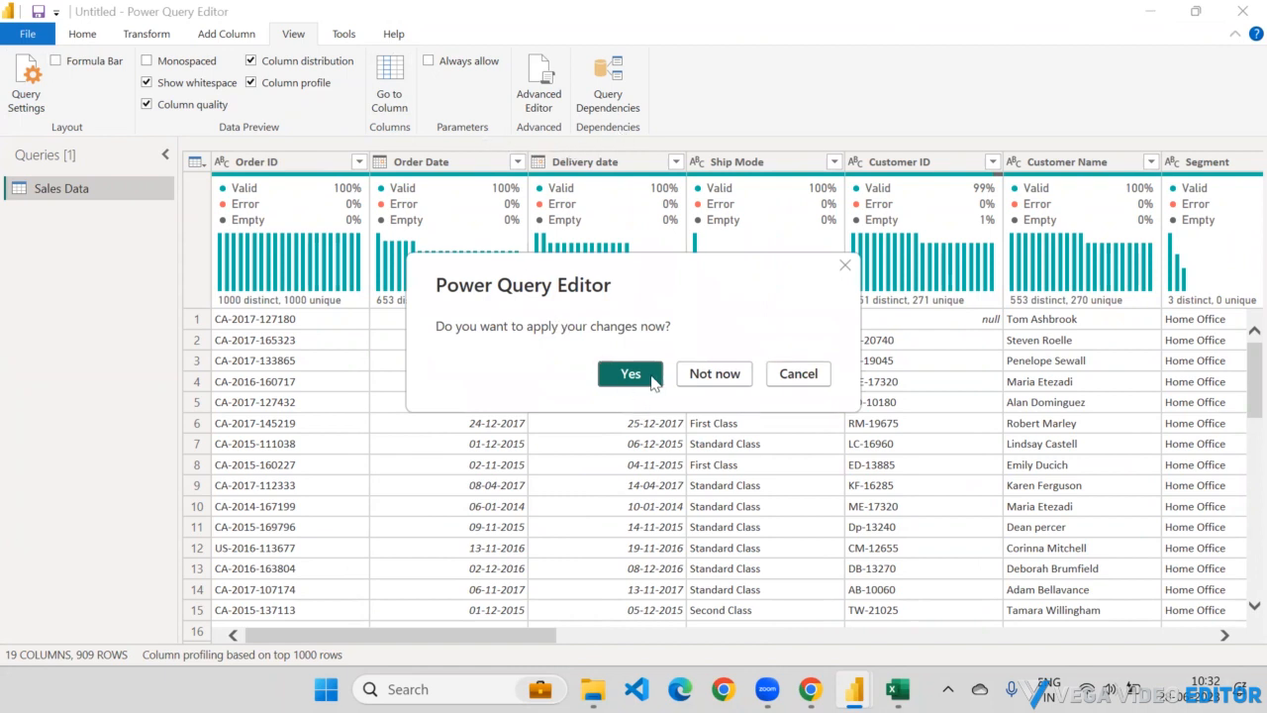
left_click(630, 374)
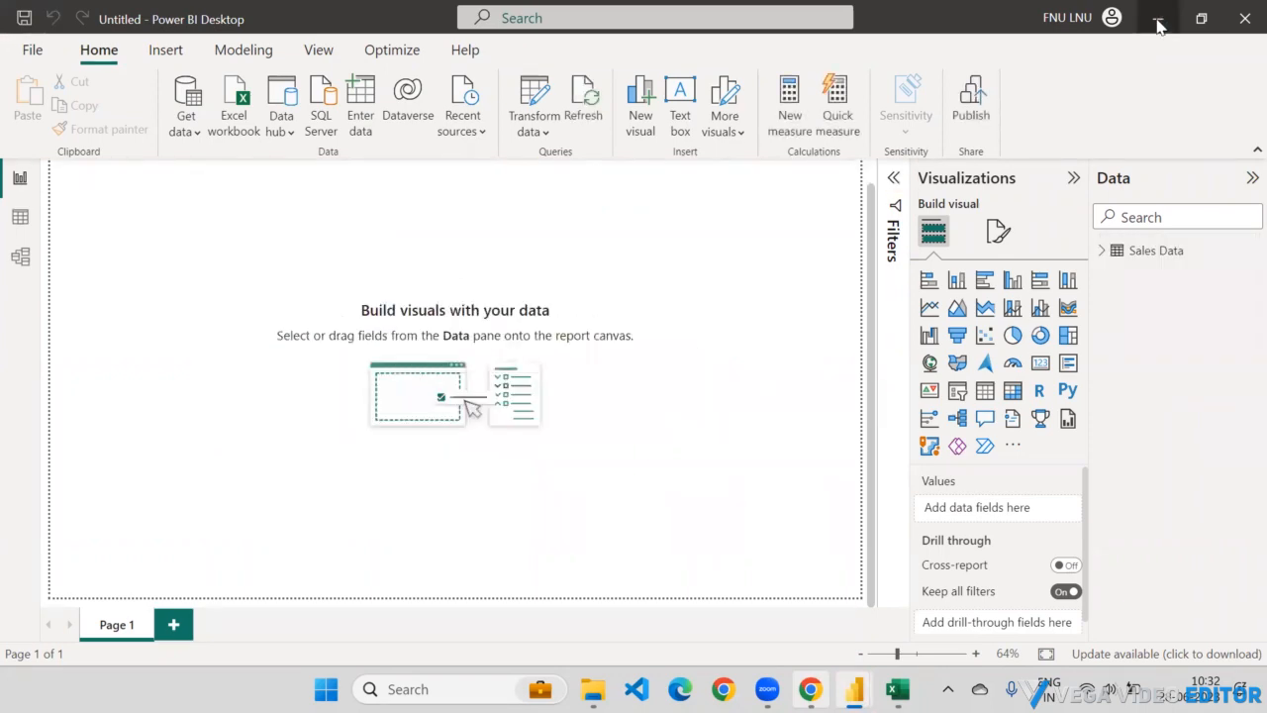
Minimize the Power BI Desktop and Excel windows to show the desktop.
left_click(1160, 23)
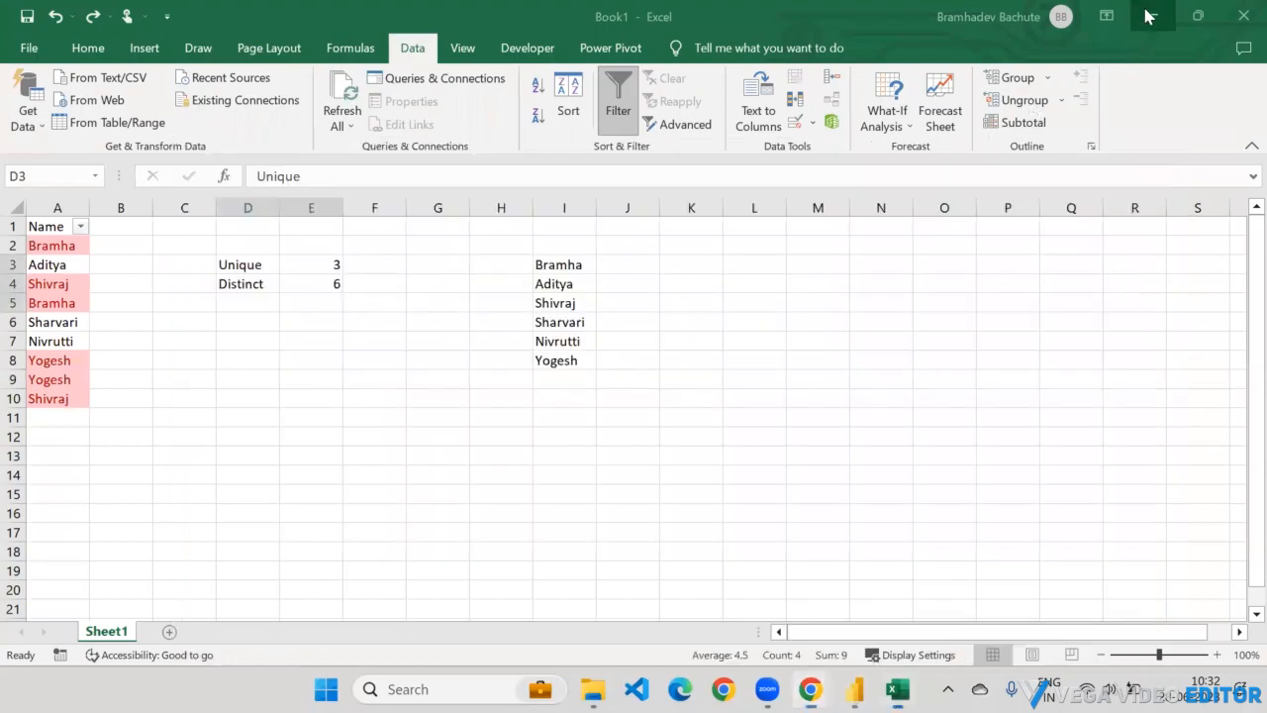
left_click(1155, 12)
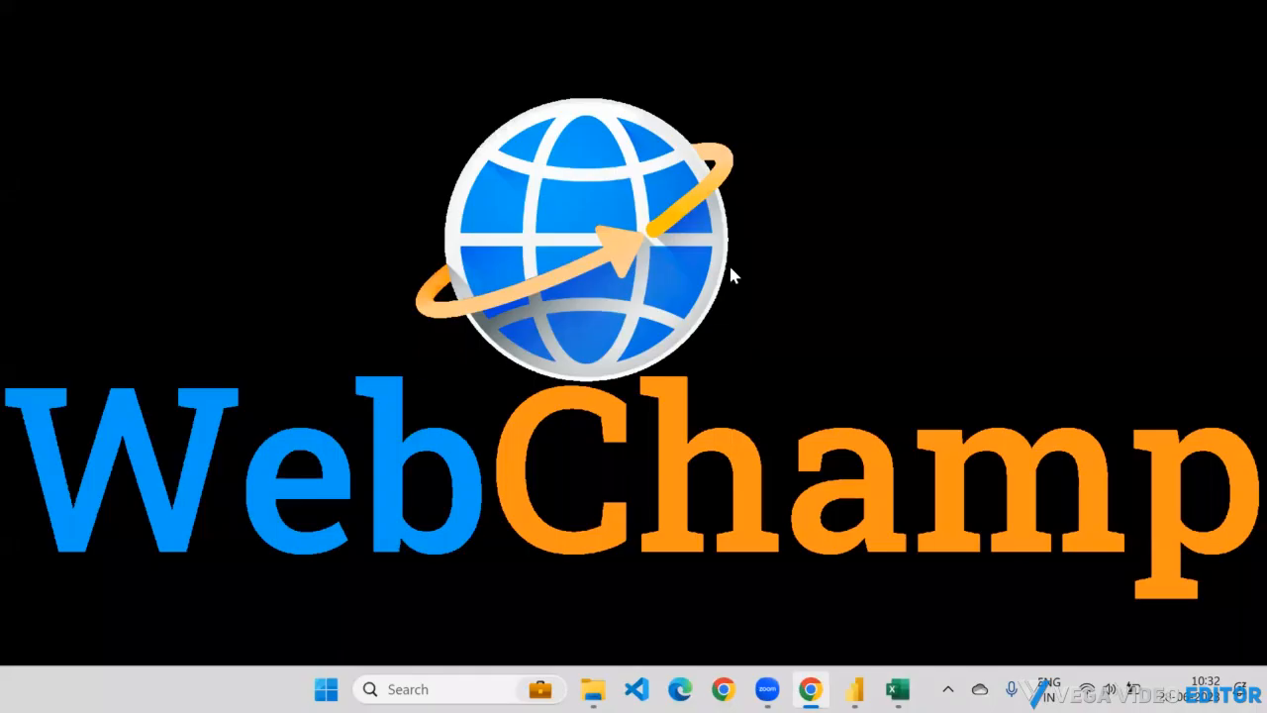